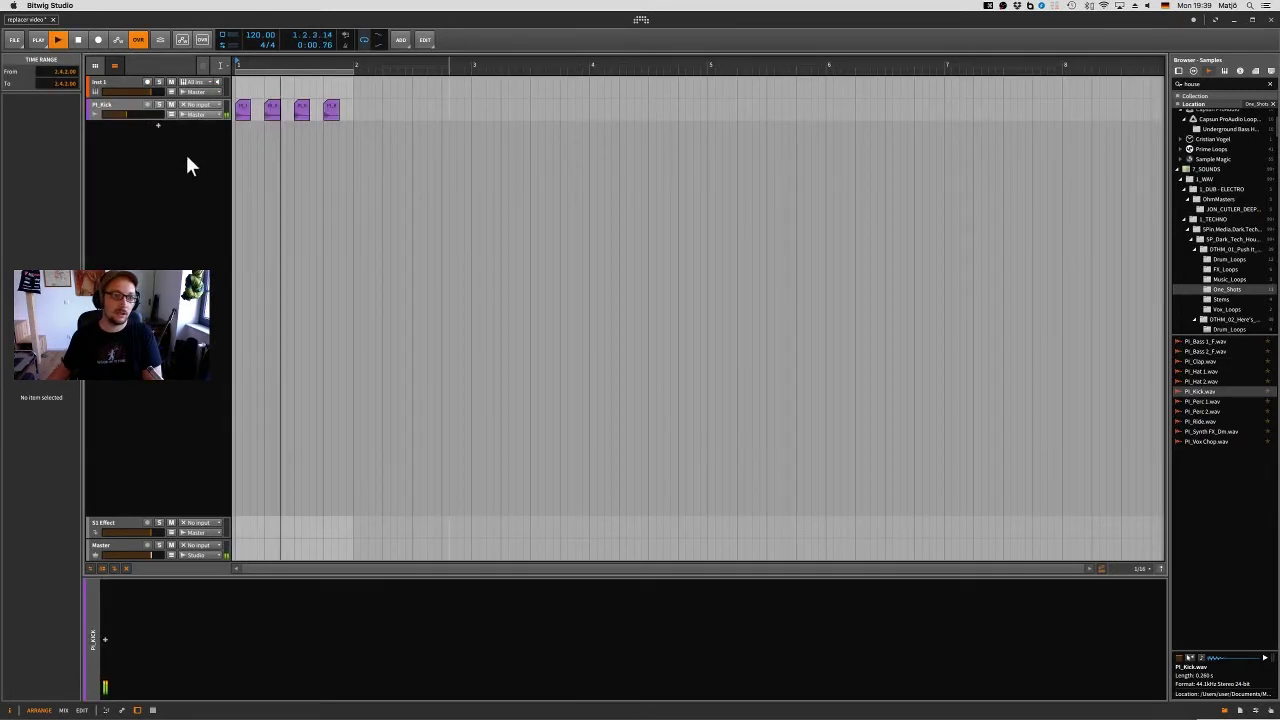
Stop playback of the Pl_Kick loop in the arrangement.
key("space")
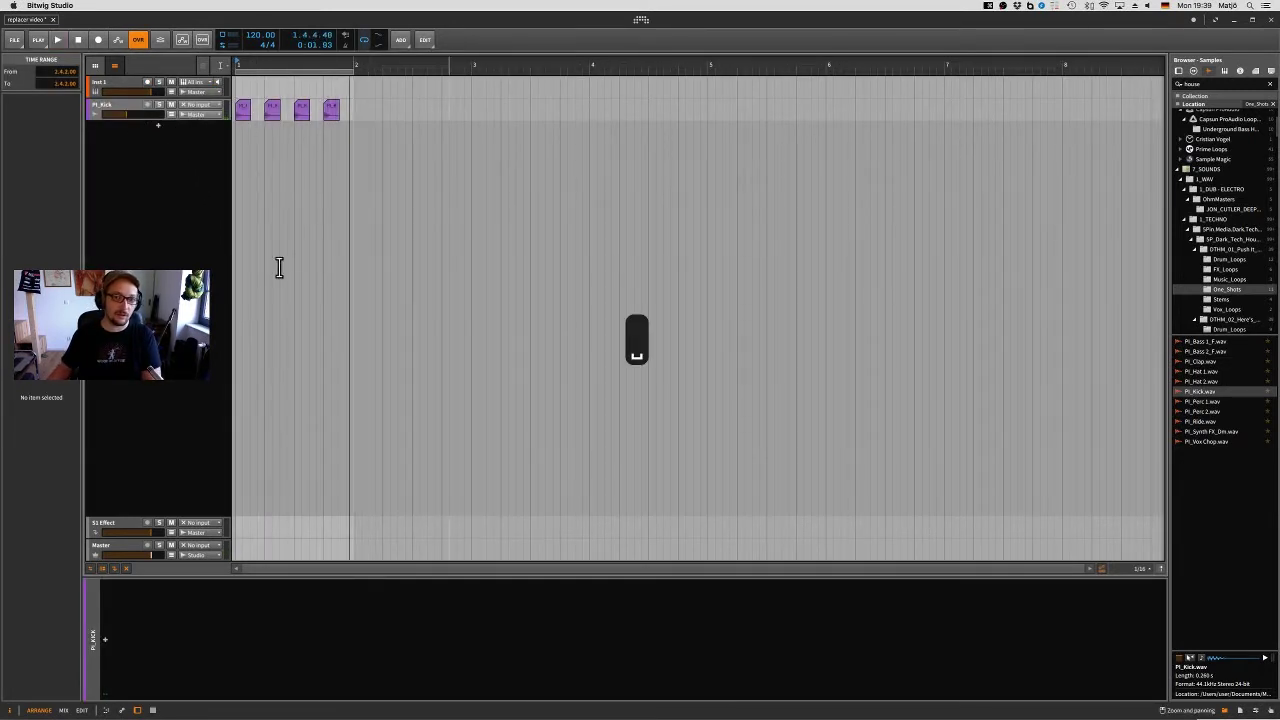
Time-select the four kick clips, join them with Cmd+J, and clear the selection.
left_click(352, 112)
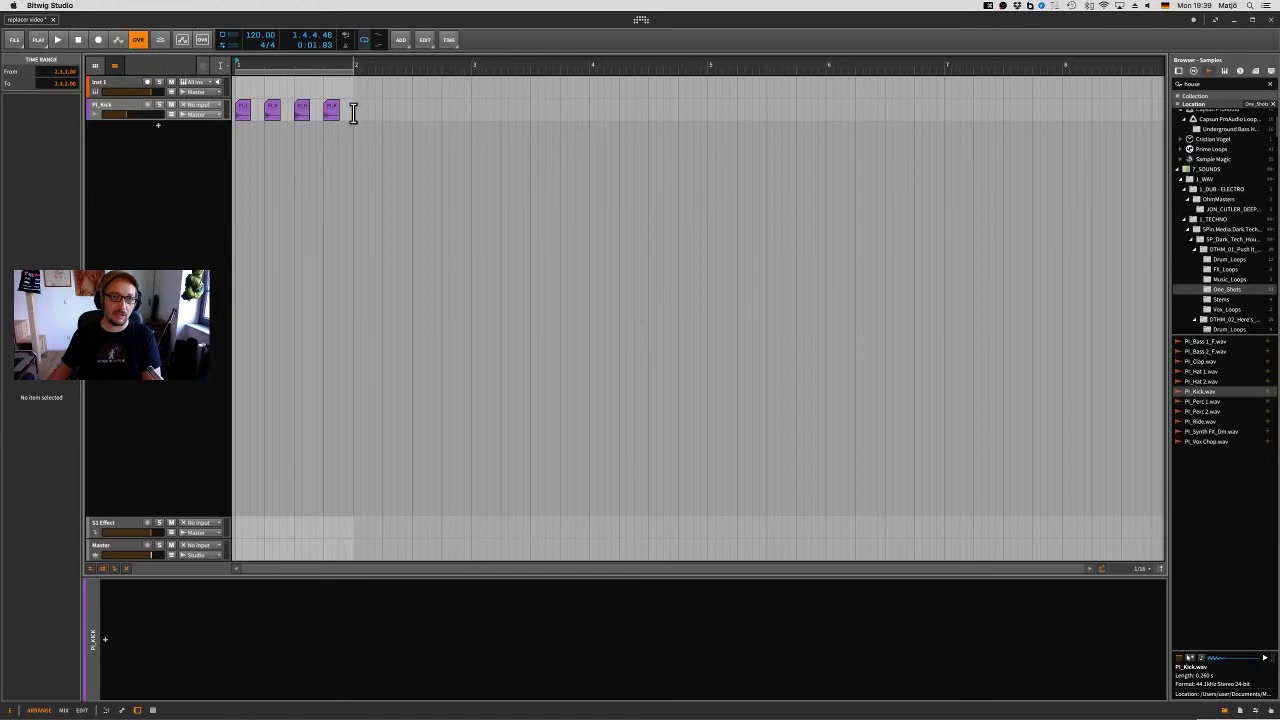
left_click_drag(352, 112, 240, 114)
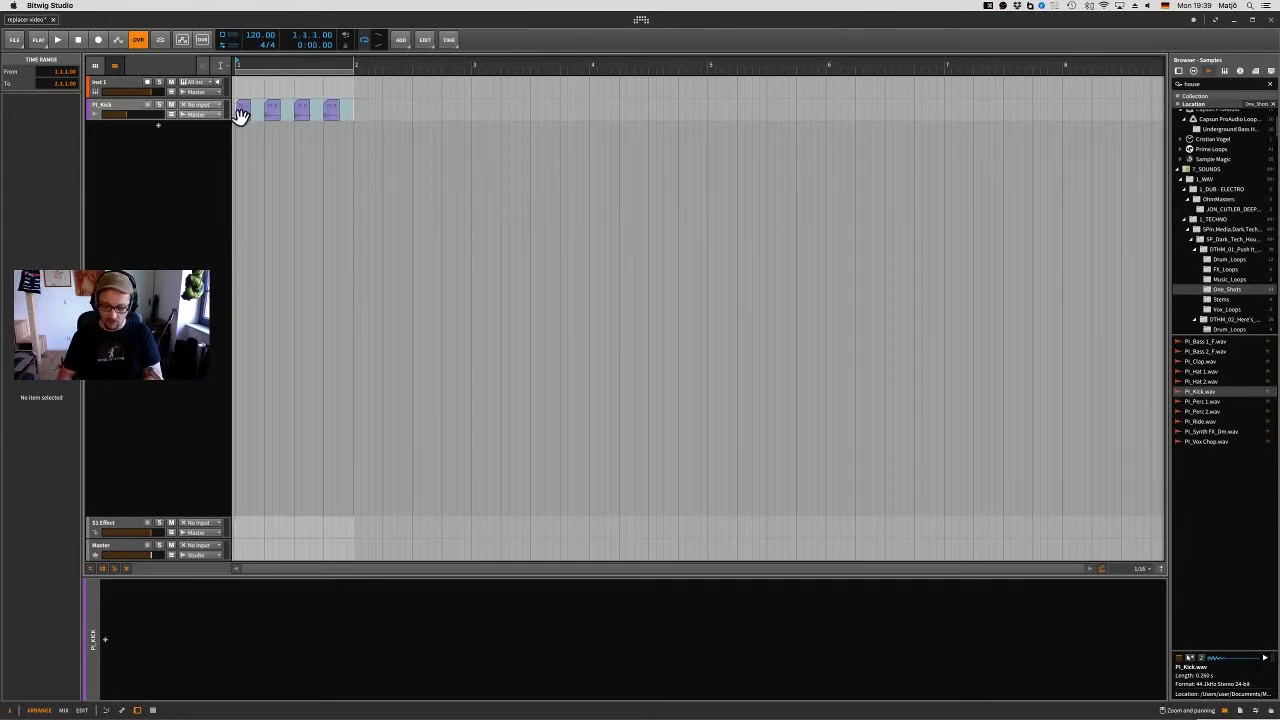
key("super+j")
left_click(290, 155)
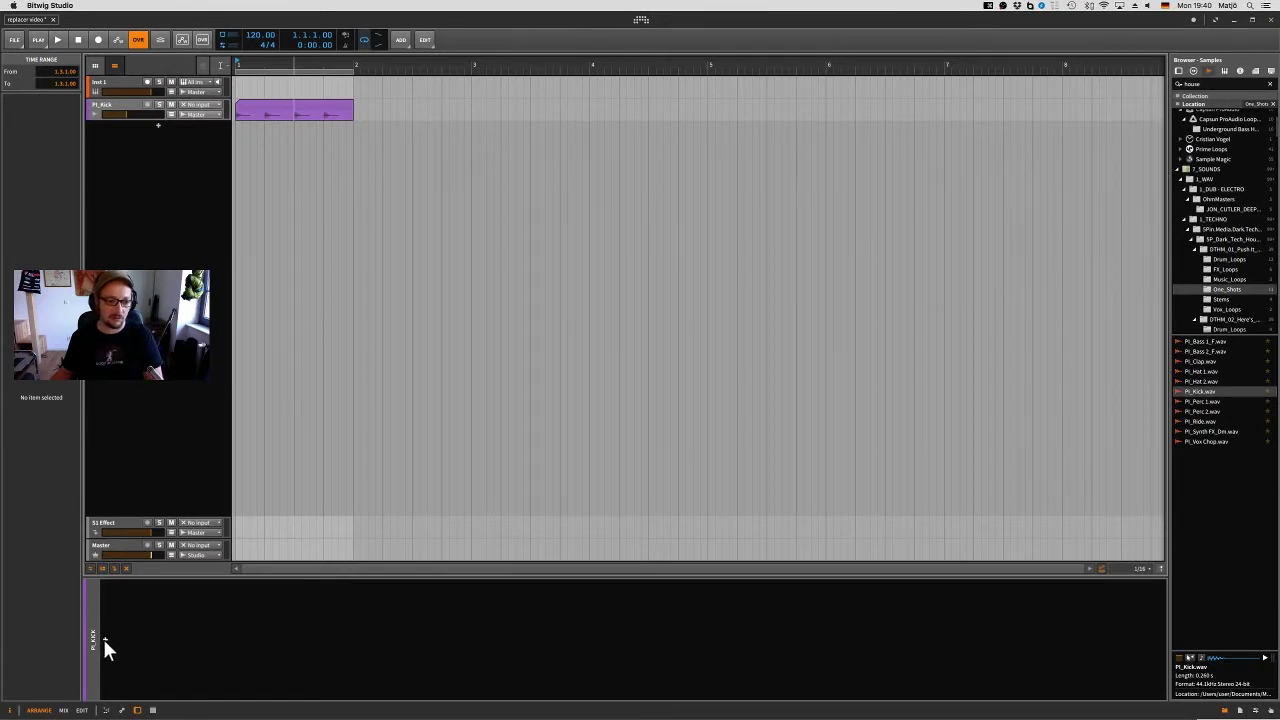
Insert a Replacer device on the Pl_Kick track by searching 'repl' in the device browser.
left_click(102, 636)
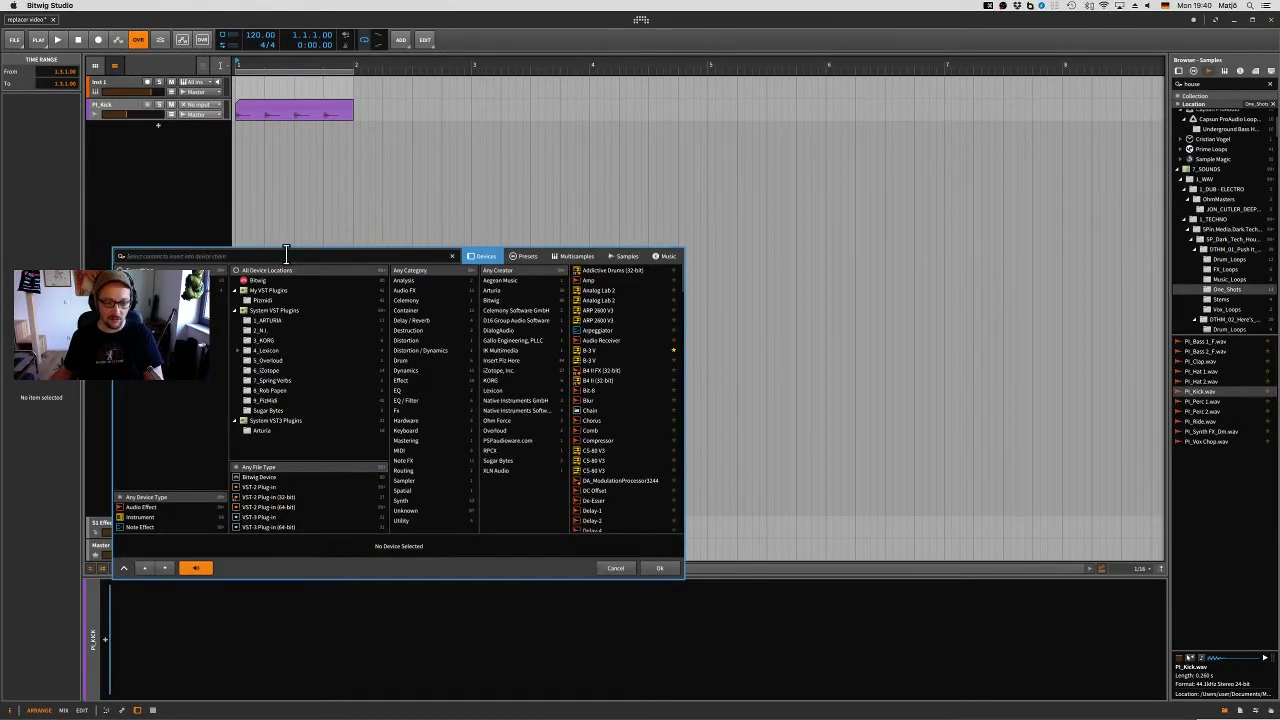
type("repl")
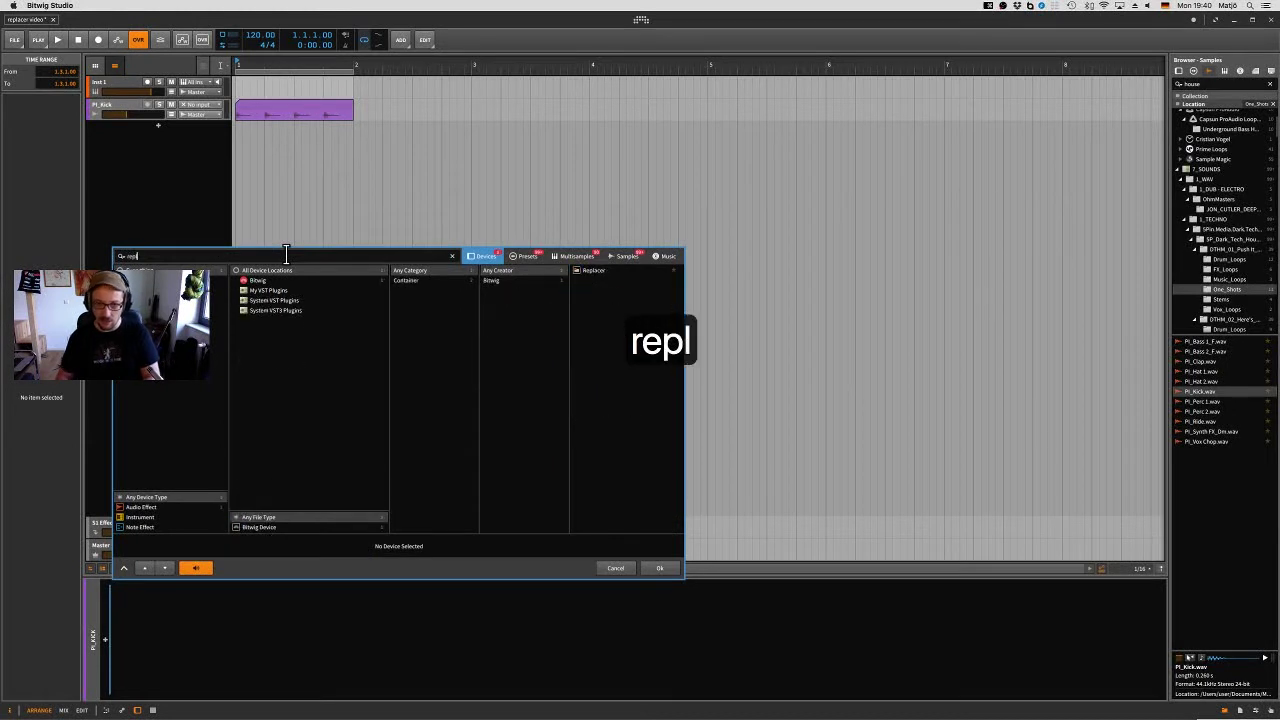
key("Down")
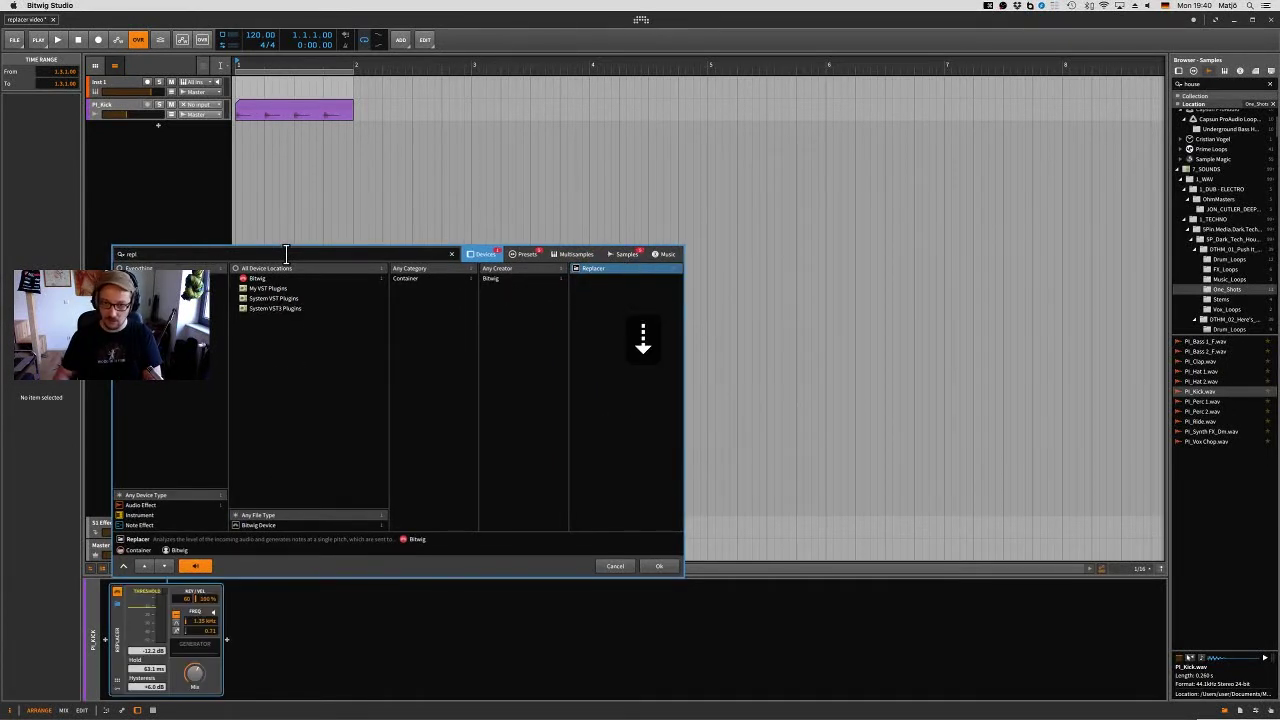
key("Return")
left_click(120, 637)
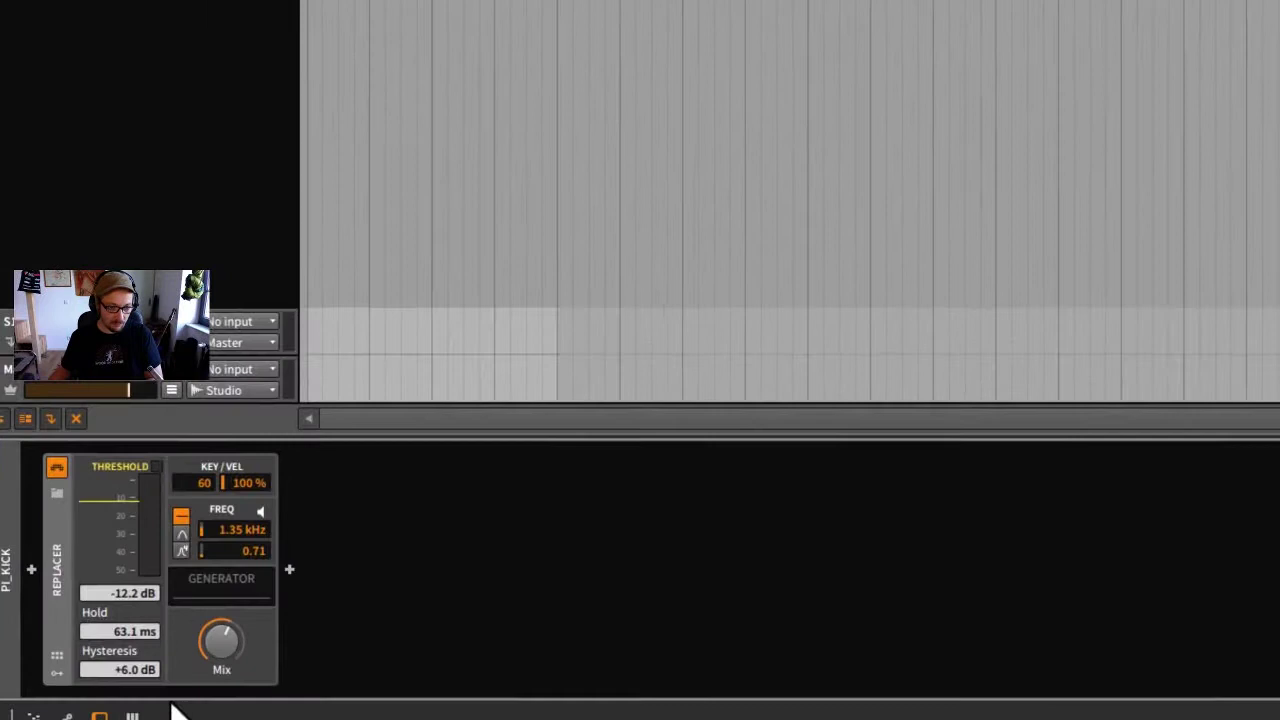
Adjust the Replacer's THRESHOLD slider up and down until it settles near -12.7 dB.
mouse_move(131, 502)
left_mouse_down()
mouse_move(111, 491)
mouse_move(114, 503)
mouse_move(114, 478)
mouse_move(114, 491)
left_mouse_up()
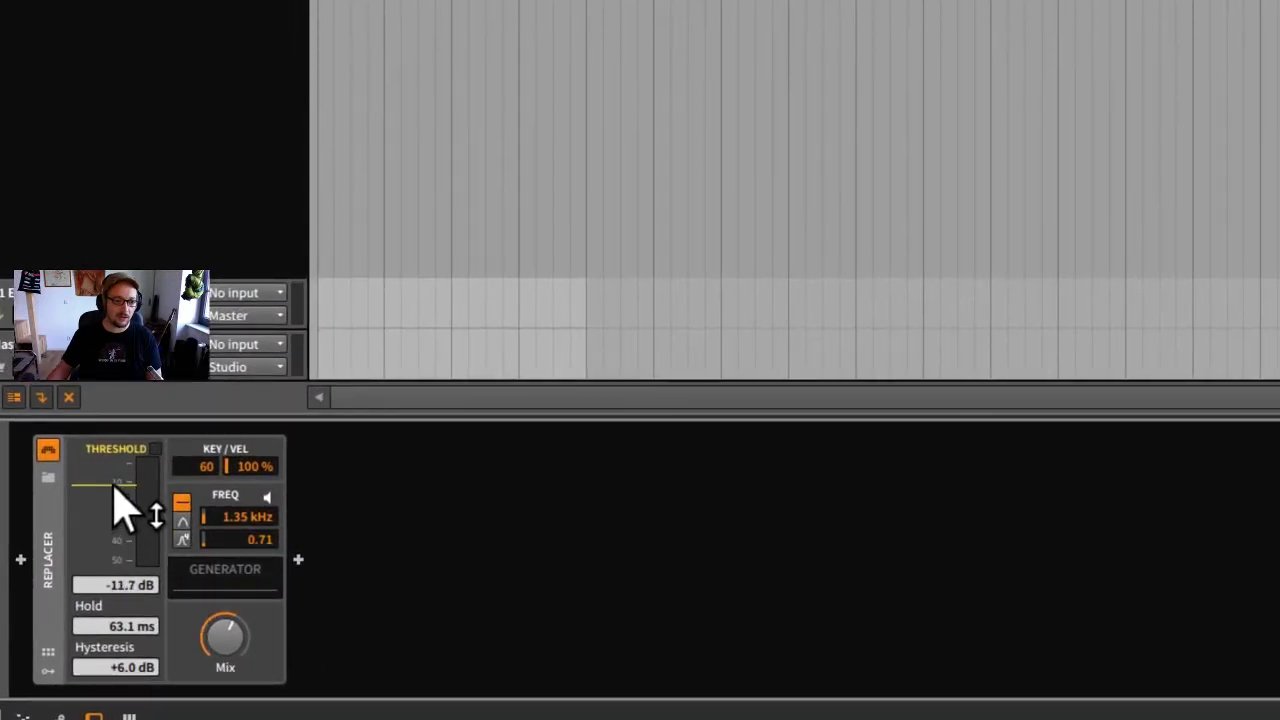
left_click_drag(110, 565, 126, 594)
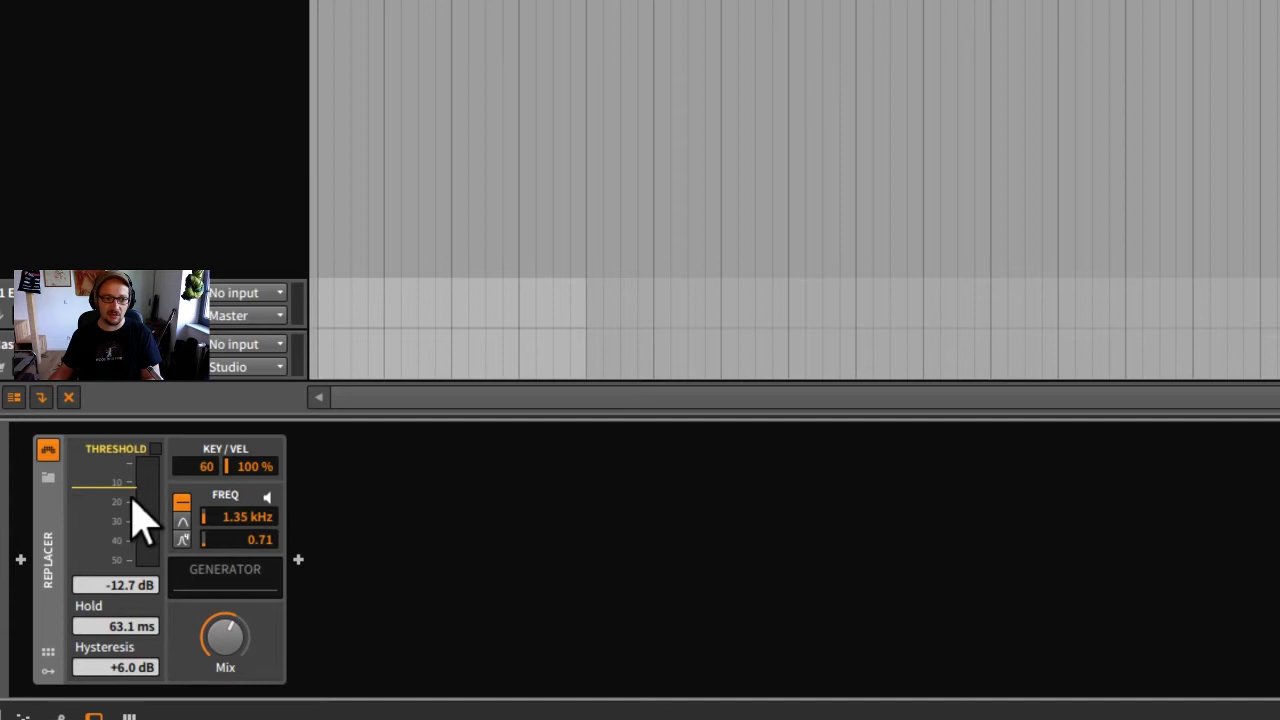
Set the Replacer's detection filter to high-pass and select its empty generator slot.
left_click(182, 521)
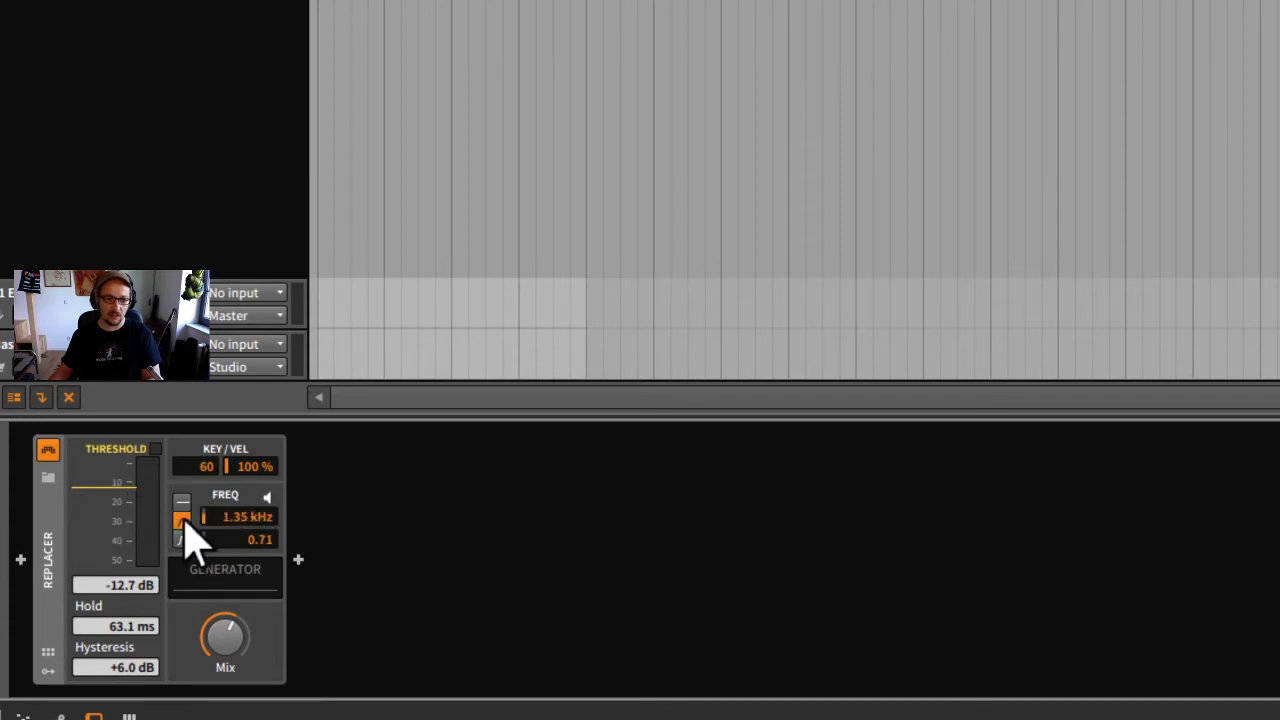
left_click(183, 540)
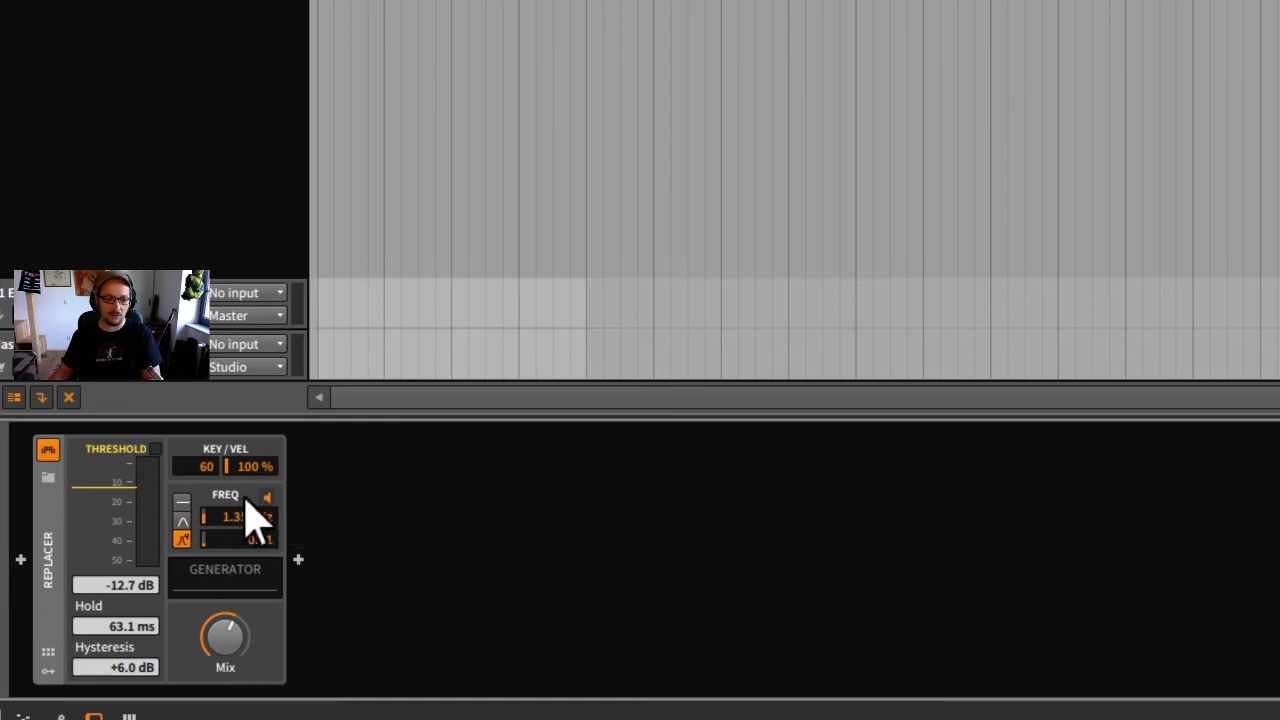
left_click(217, 588)
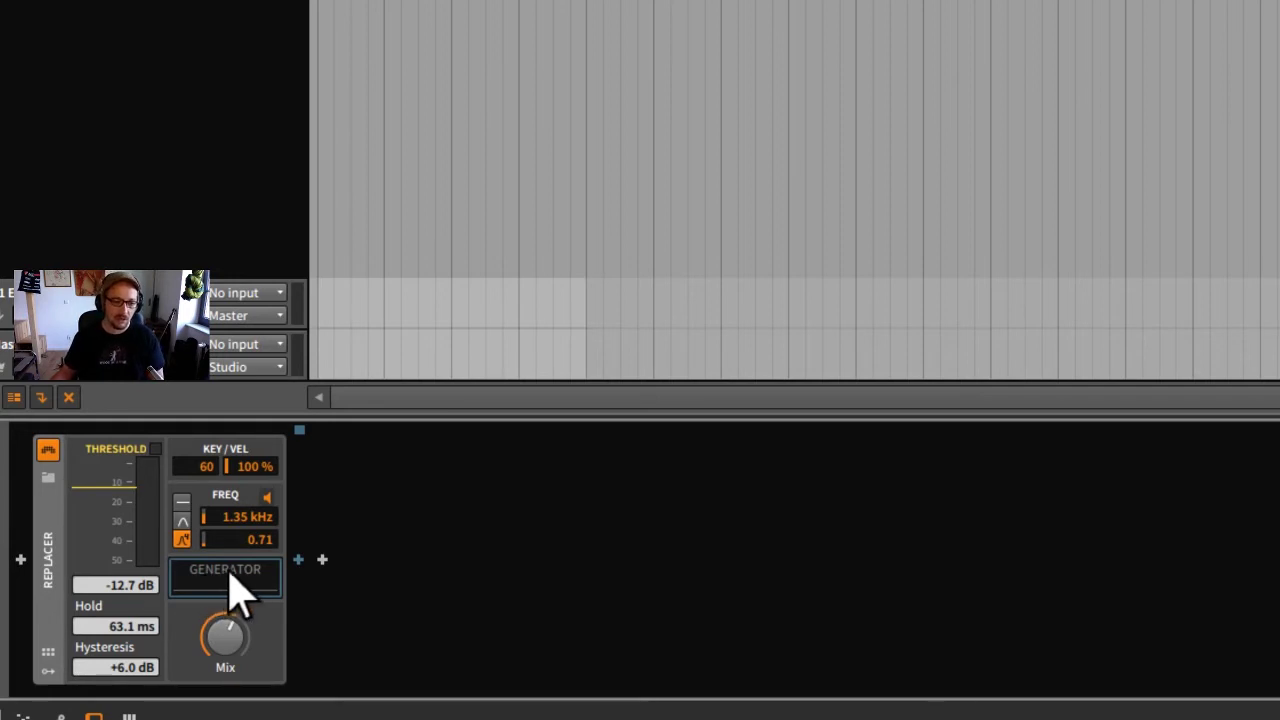
Load the E-Kick instrument into the Replacer's generator slot.
left_click(298, 560)
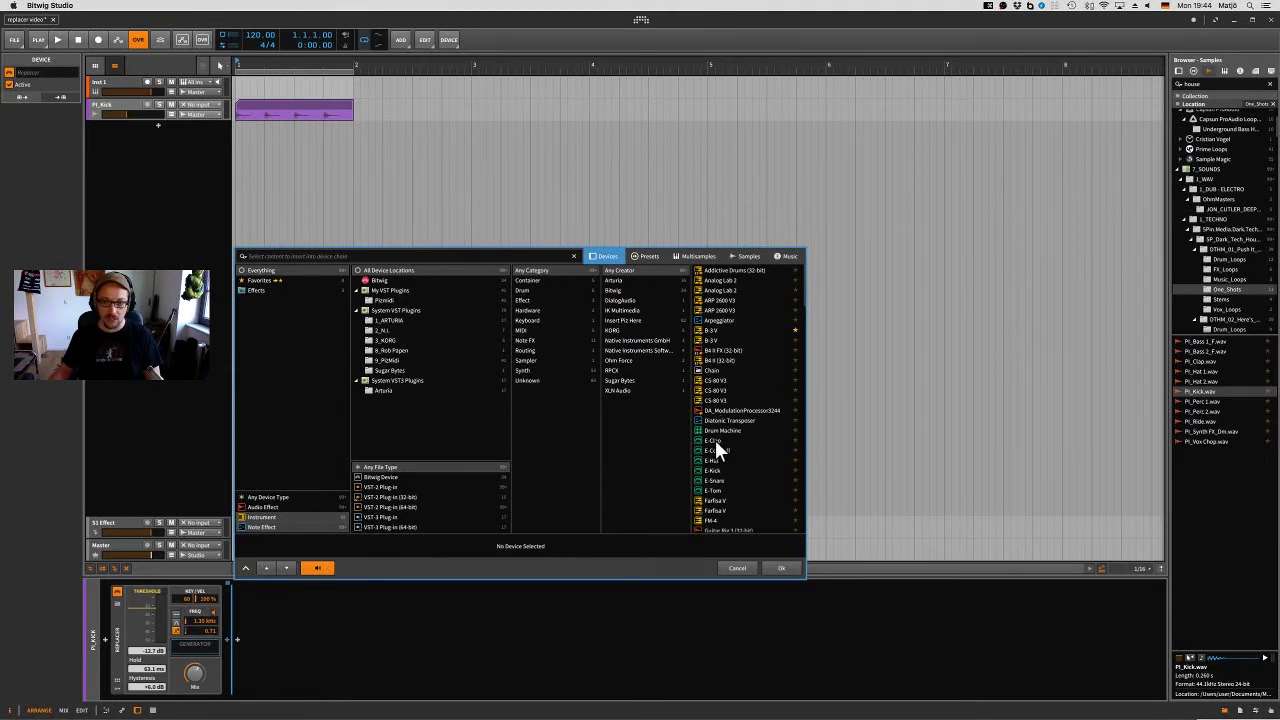
left_click(722, 472)
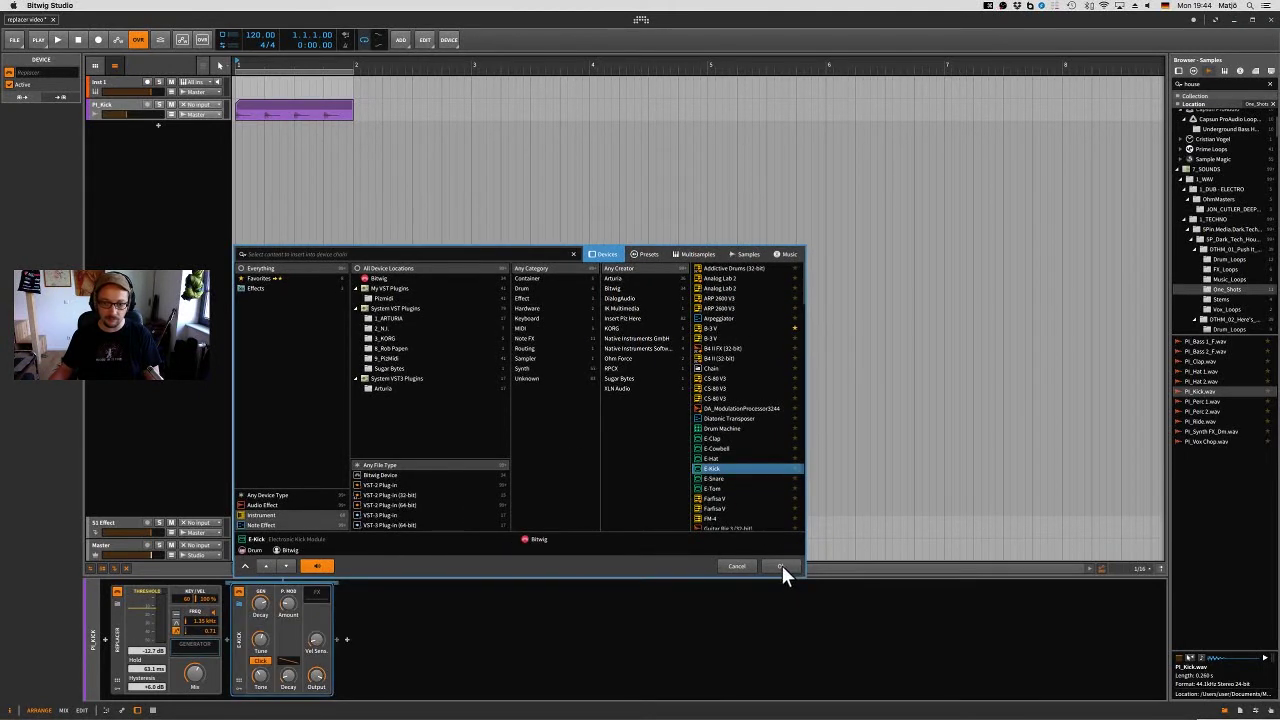
key("Return")
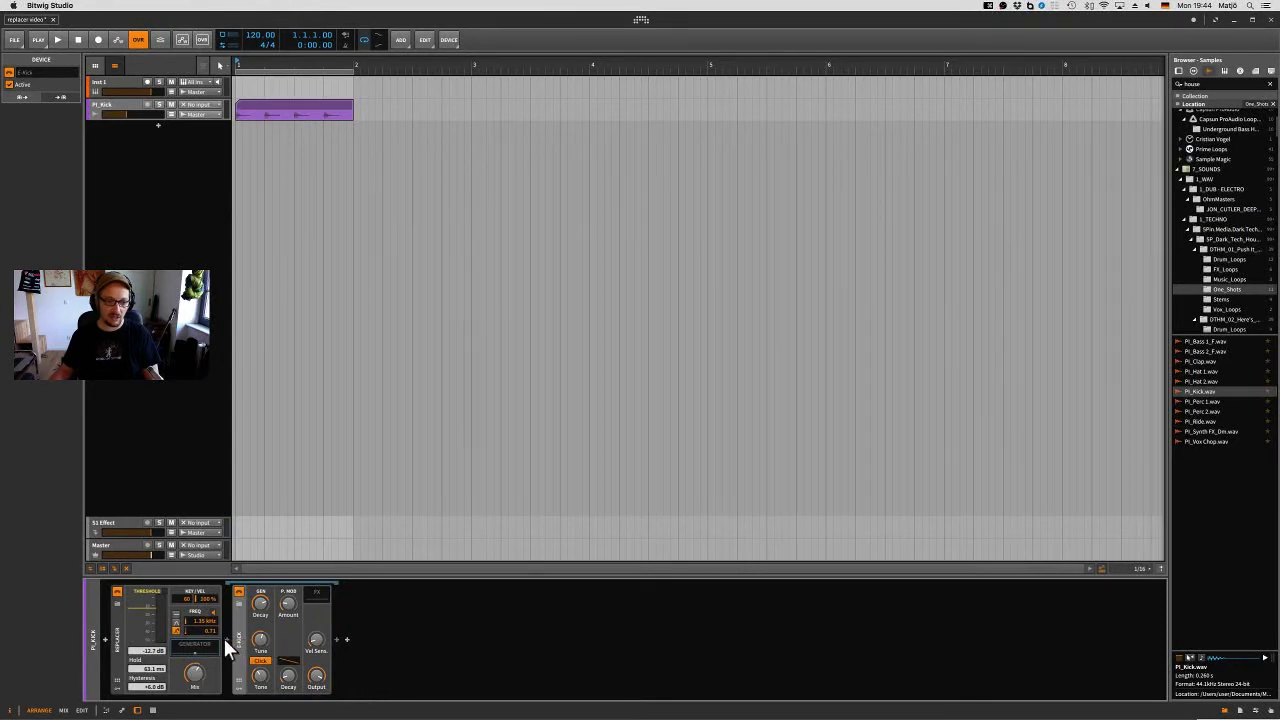
Play the joined kick loop while tuning the Replacer threshold, leaving the mix at 20%.
left_click(261, 112)
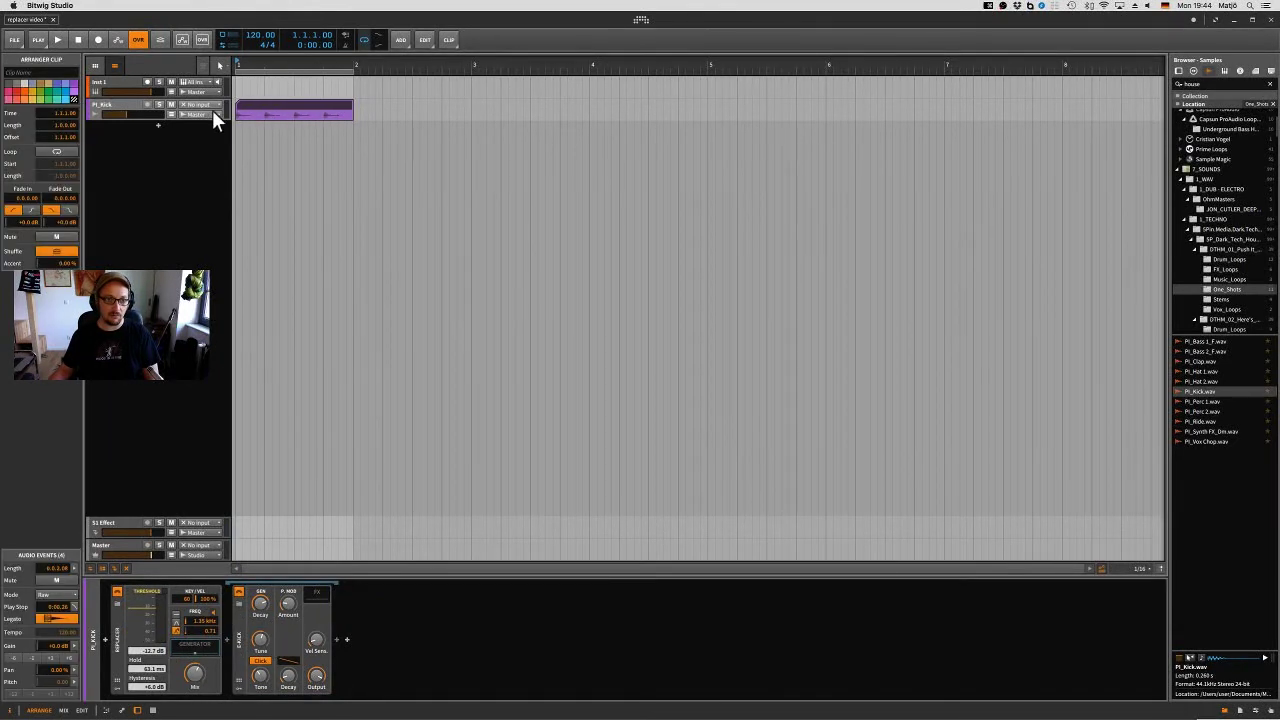
key("space")
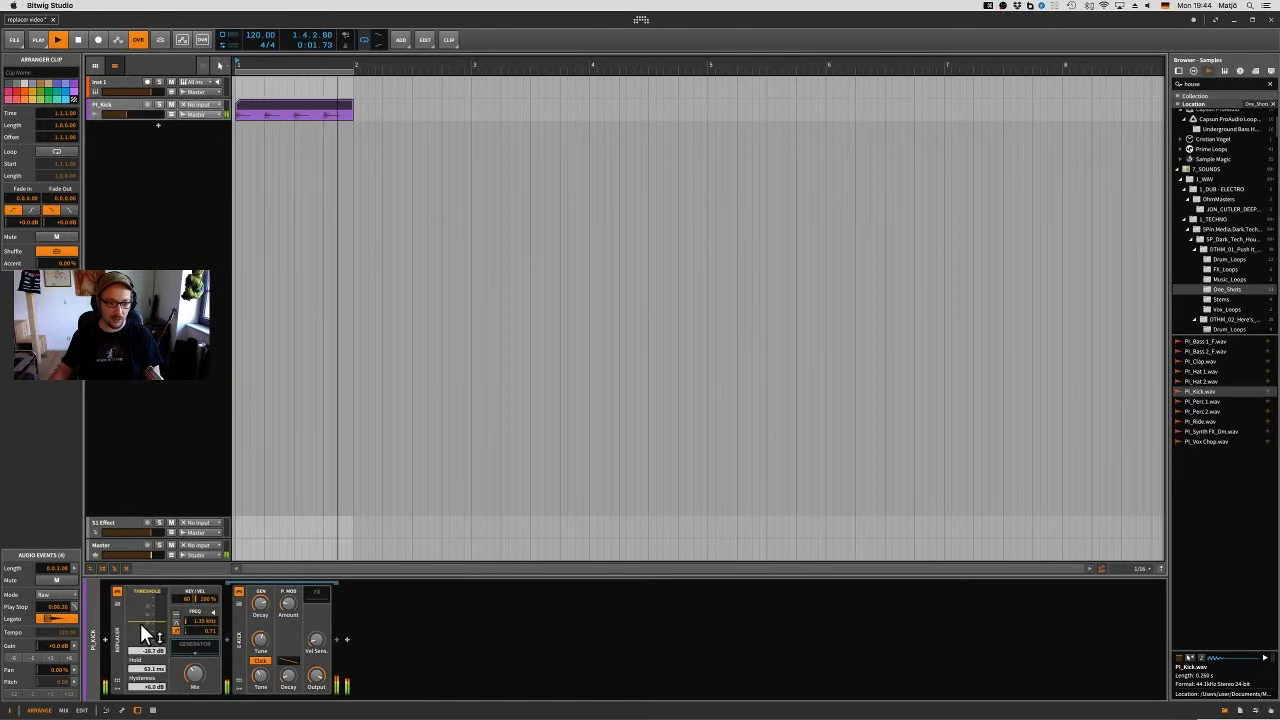
left_click_drag(140, 623, 148, 600)
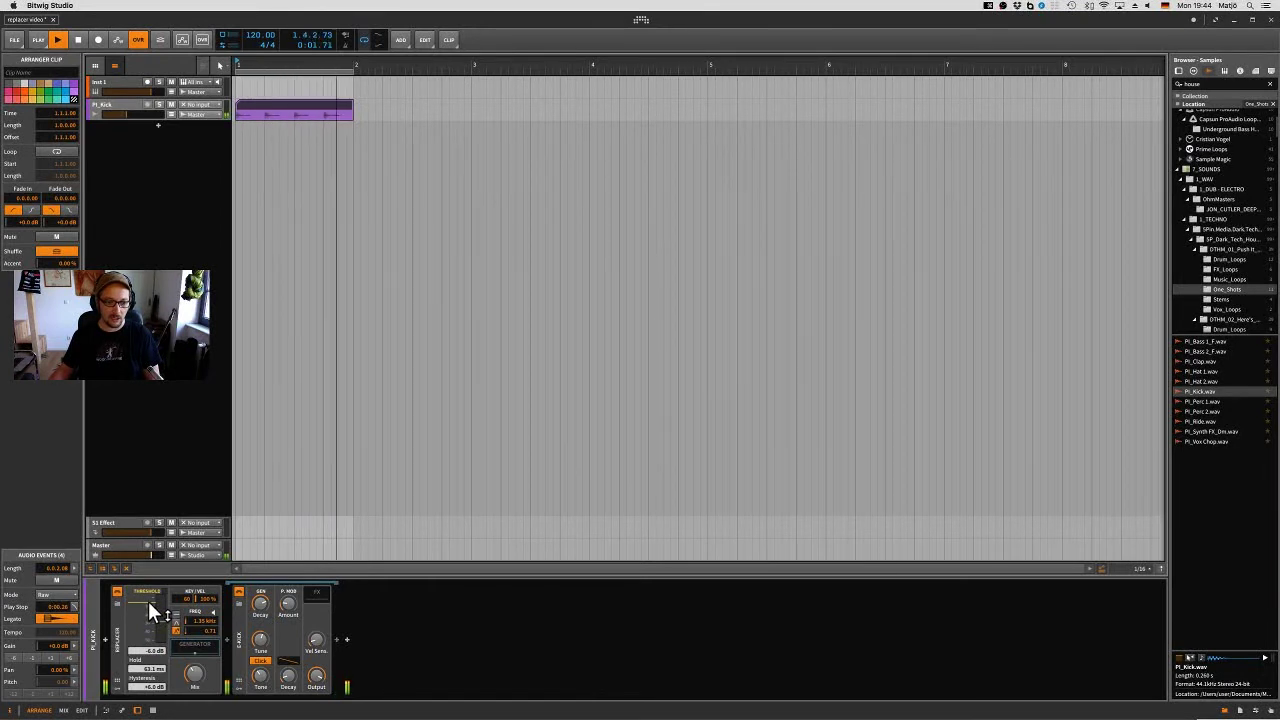
left_click_drag(198, 680, 198, 704)
left_click_drag(148, 602, 149, 620)
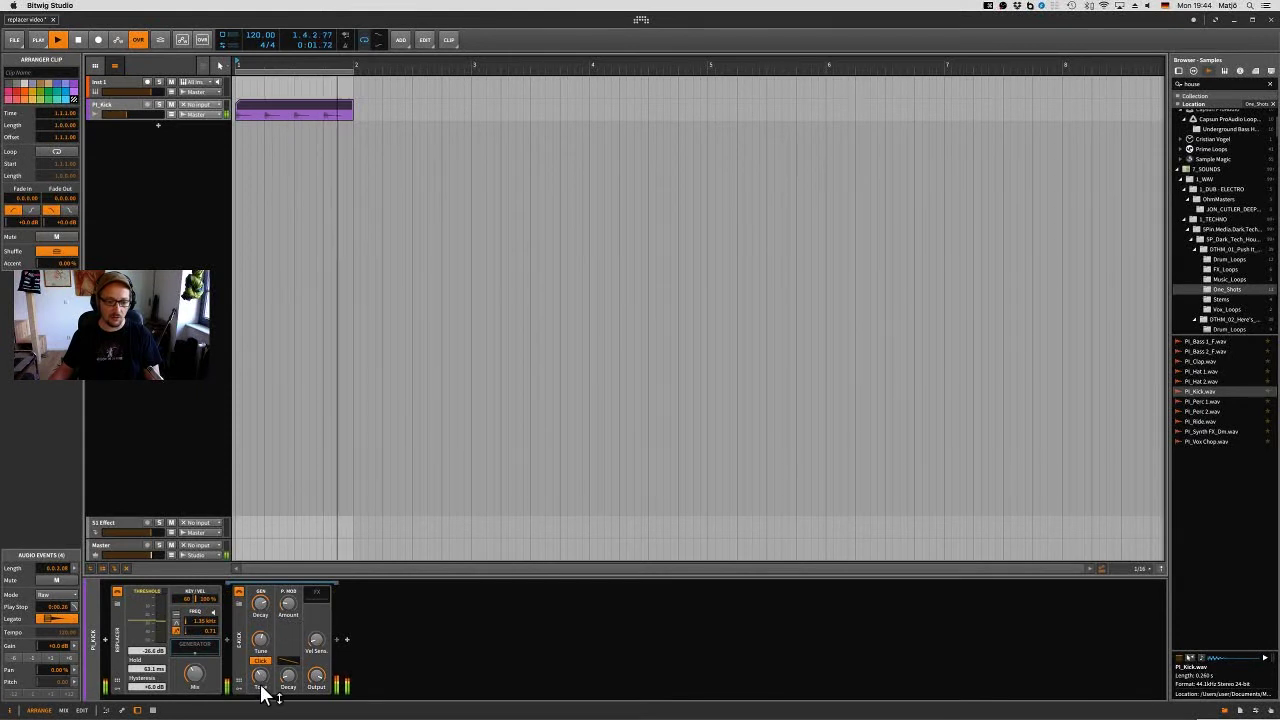
mouse_move(195, 676)
left_mouse_down()
mouse_move(195, 640)
mouse_move(195, 686)
mouse_move(195, 674)
left_mouse_up()
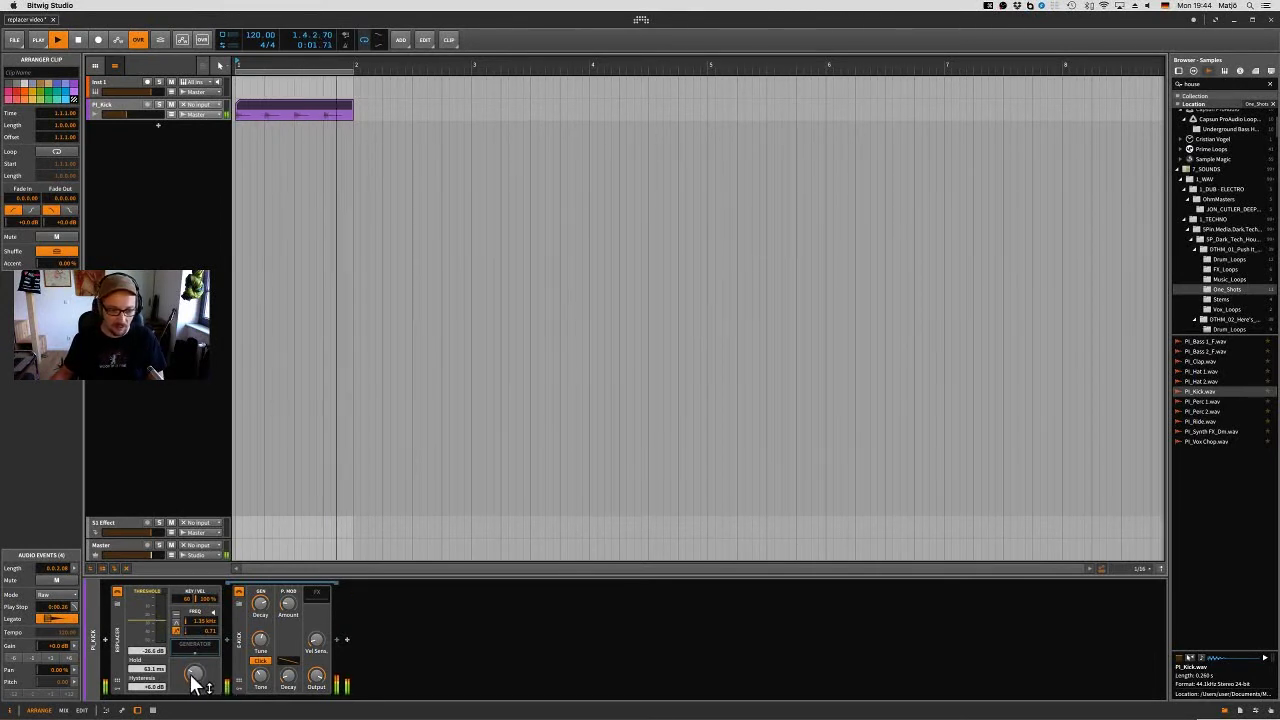
mouse_move(196, 686)
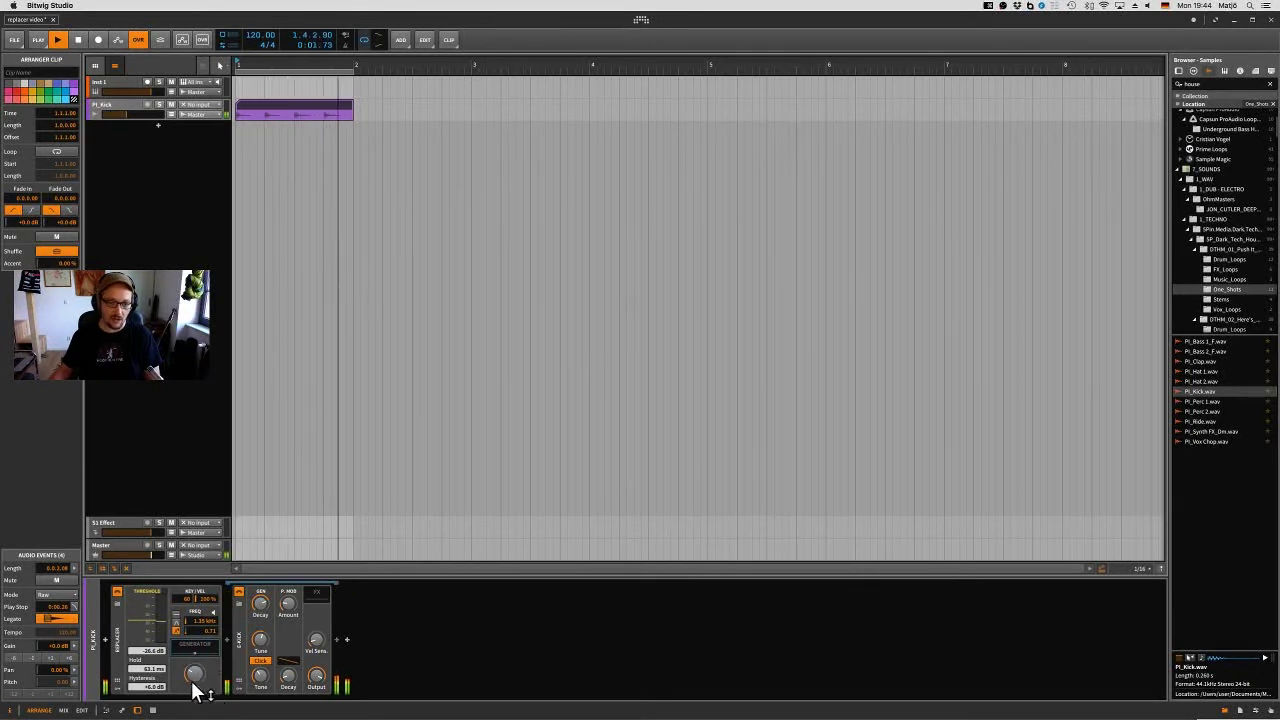
left_click_drag(195, 674, 156, 646)
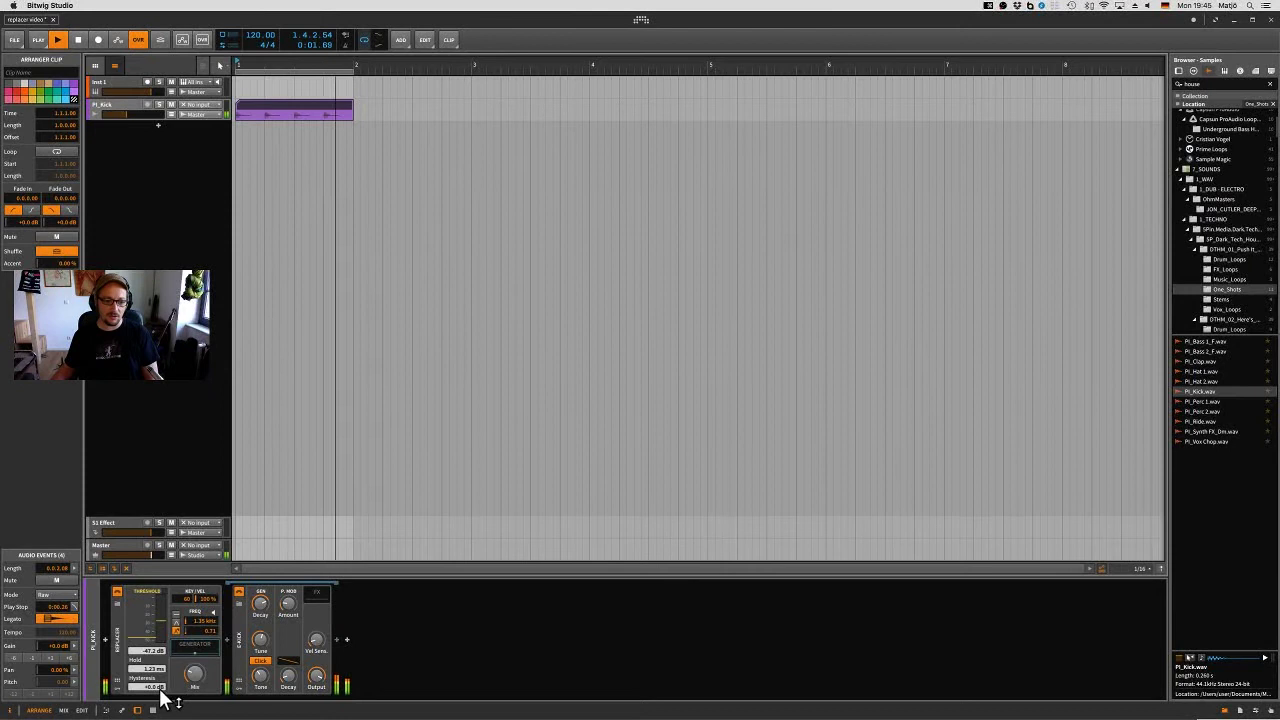
Tune the Replacer's hysteresis toward +6.4 dB and hold time toward 7.4 ms during playback.
mouse_move(157, 690)
mouse_move(157, 690)
left_mouse_down()
mouse_move(157, 668)
mouse_move(155, 692)
left_mouse_up()
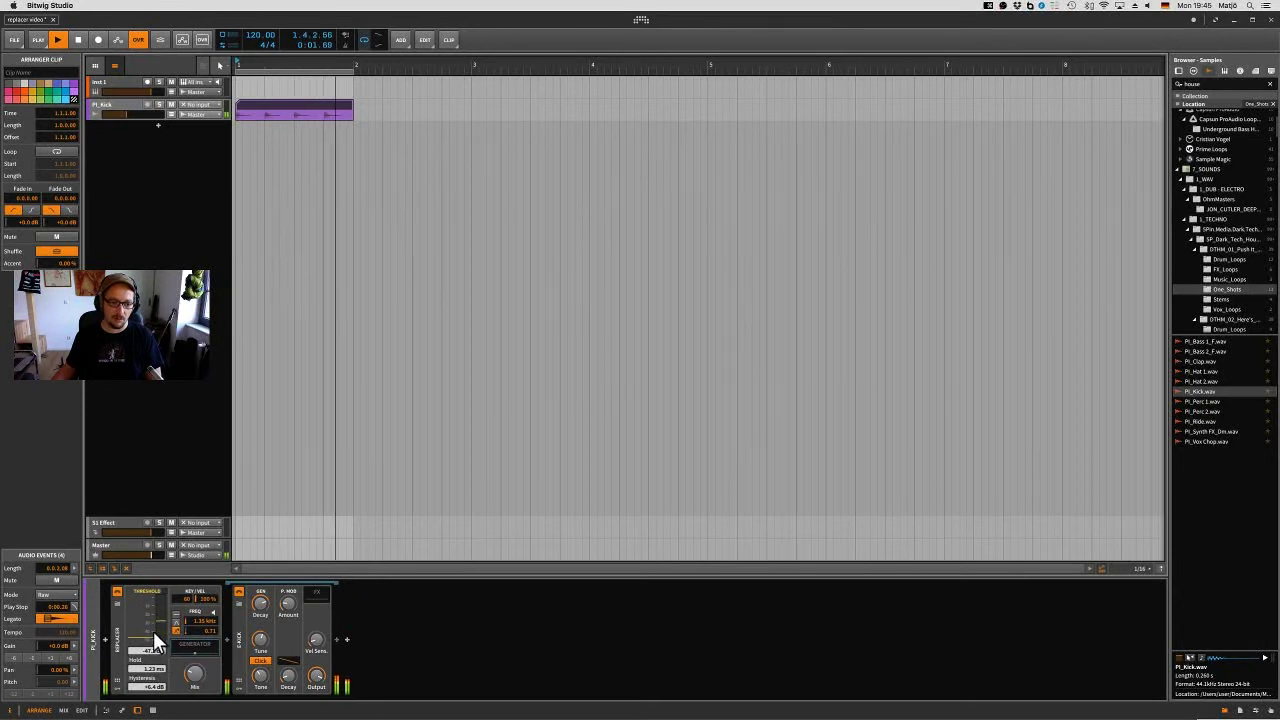
left_click_drag(152, 668, 157, 676)
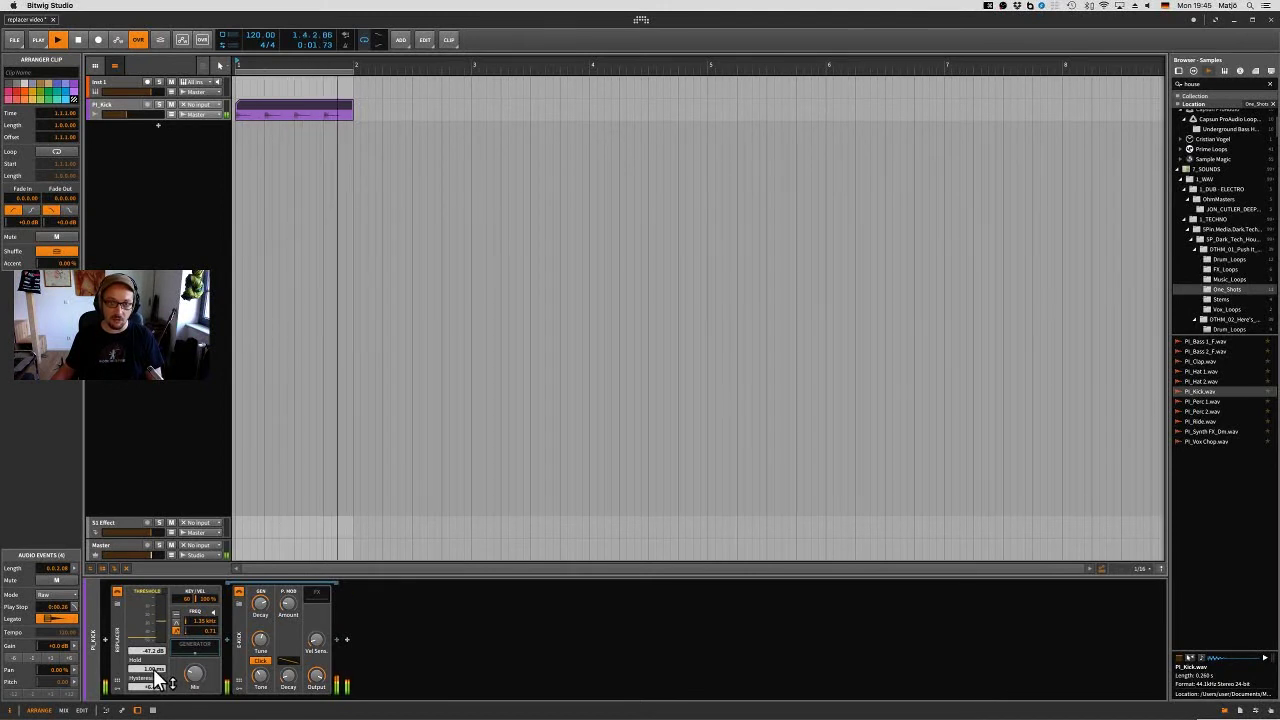
left_click_drag(157, 677, 168, 633)
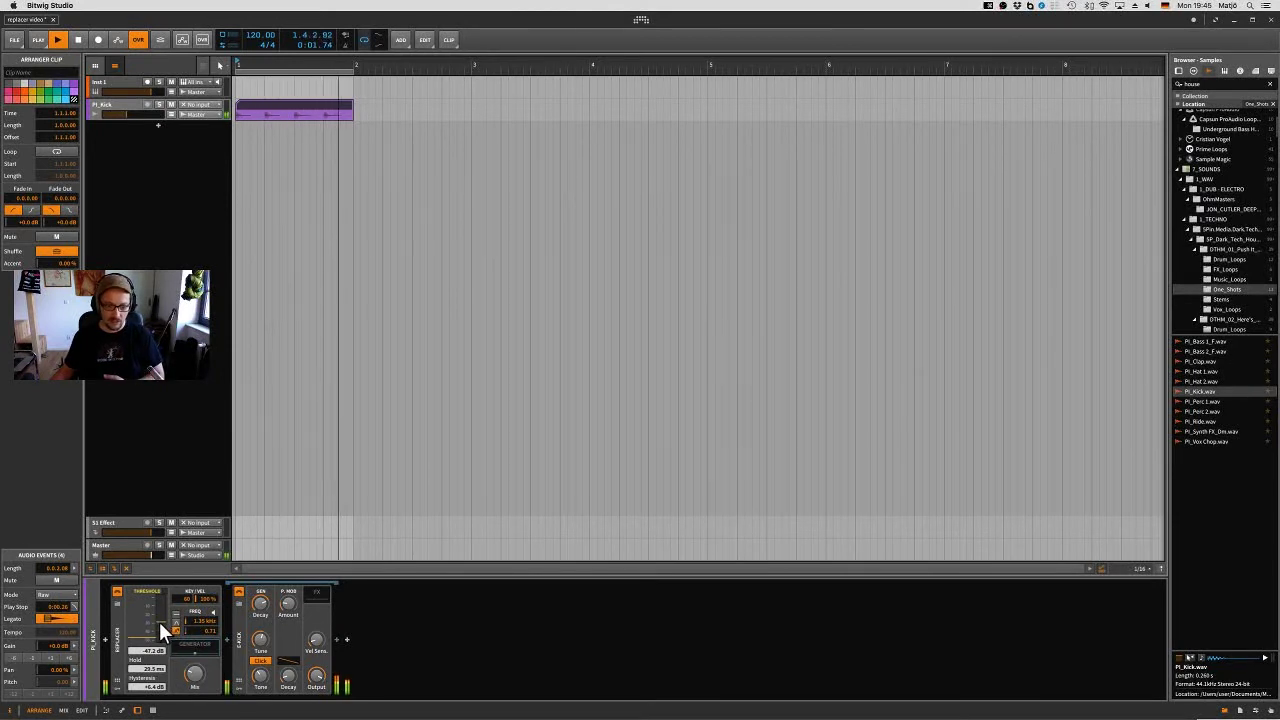
left_click_drag(152, 668, 144, 612)
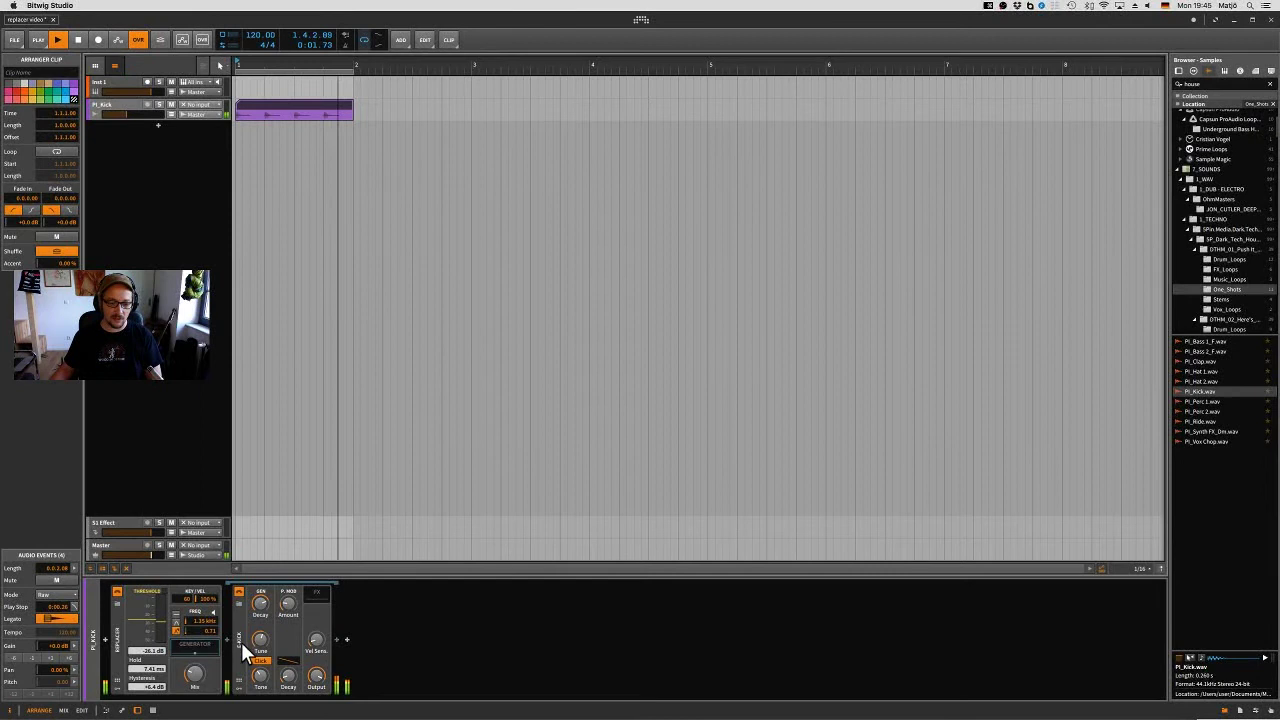
Stop playback and delete the E-Kick from the Replacer's generator chain.
key("space")
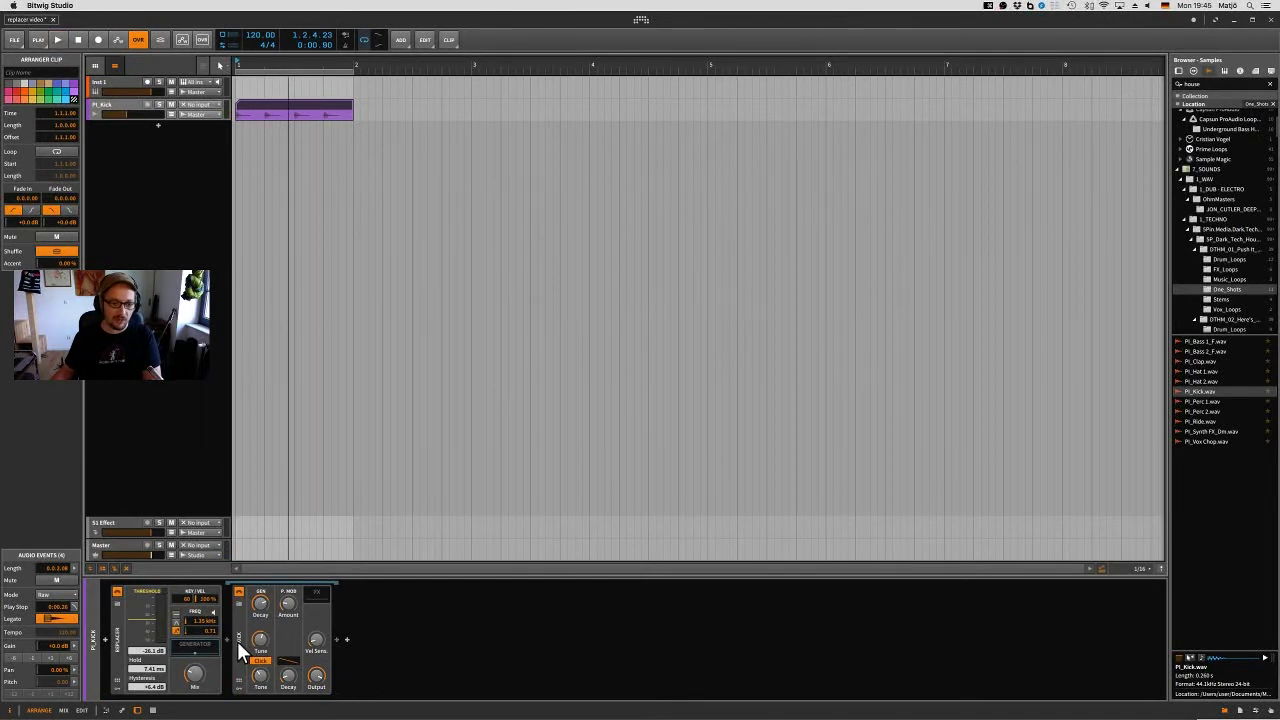
left_click(242, 652)
key("BackSpace")
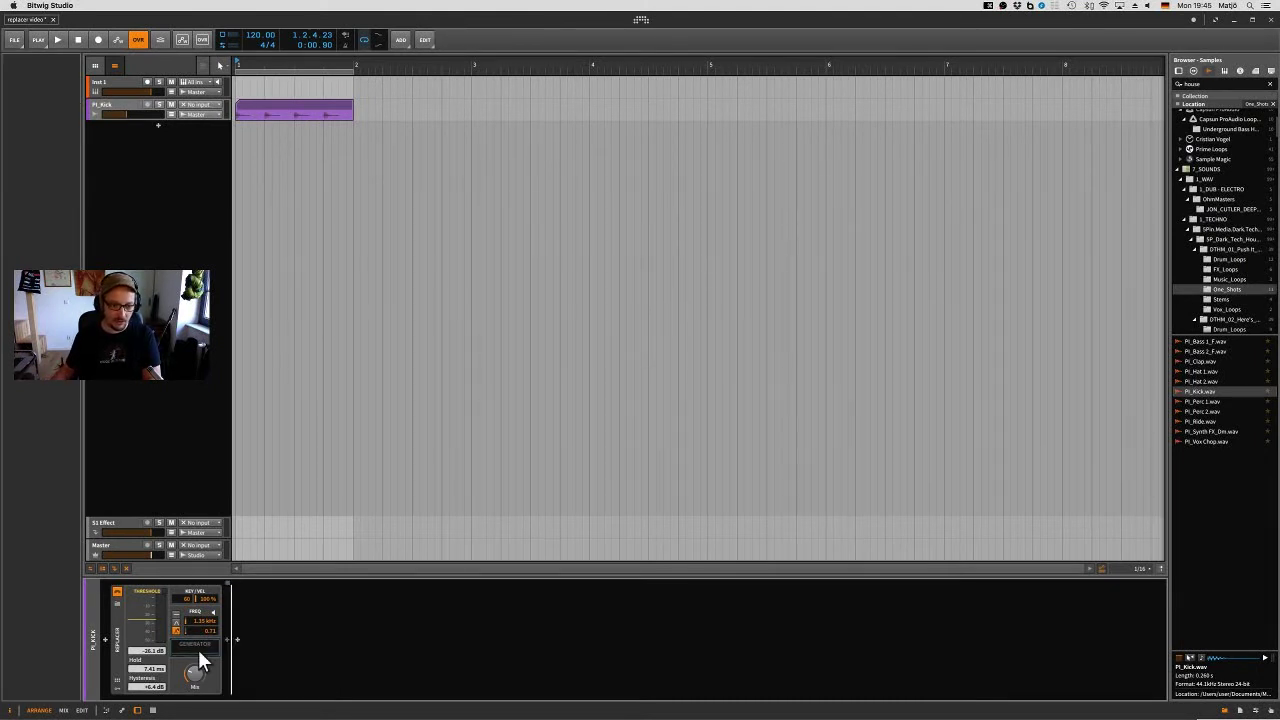
Load the Arturia Wurli electric piano into the Replacer's generator chain.
left_click(227, 639)
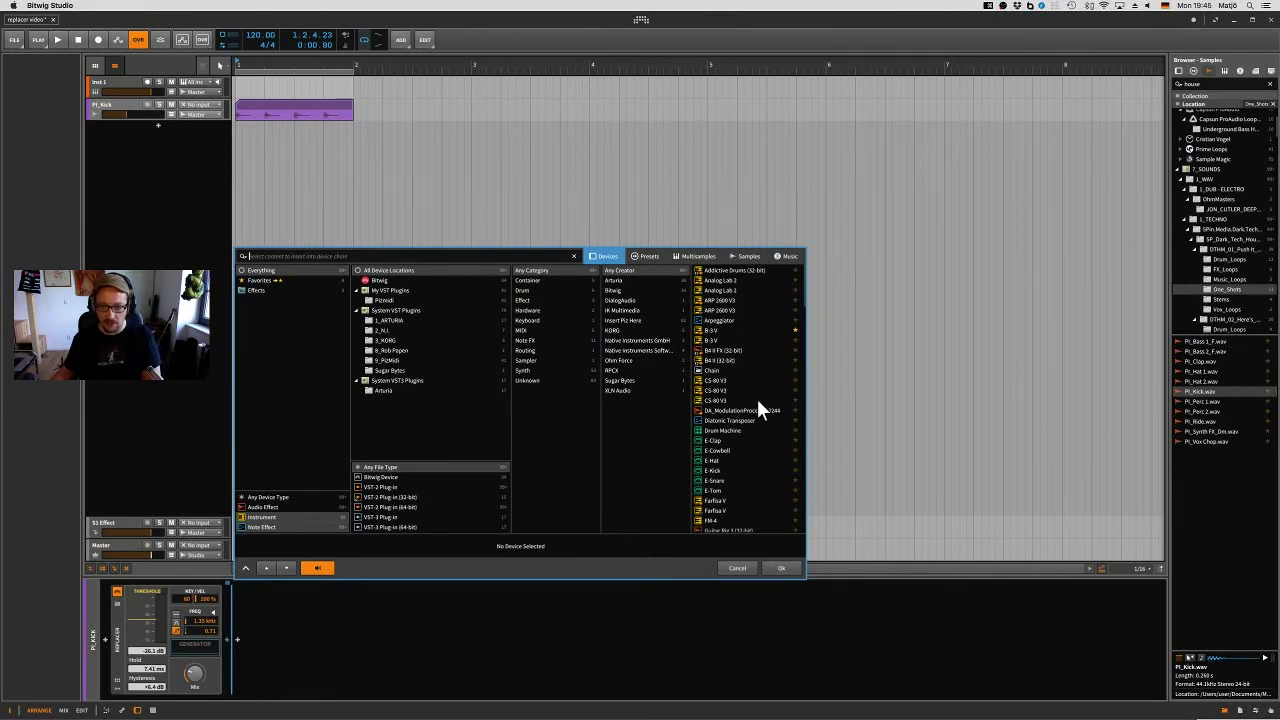
scroll(730, 443, "down", 5)
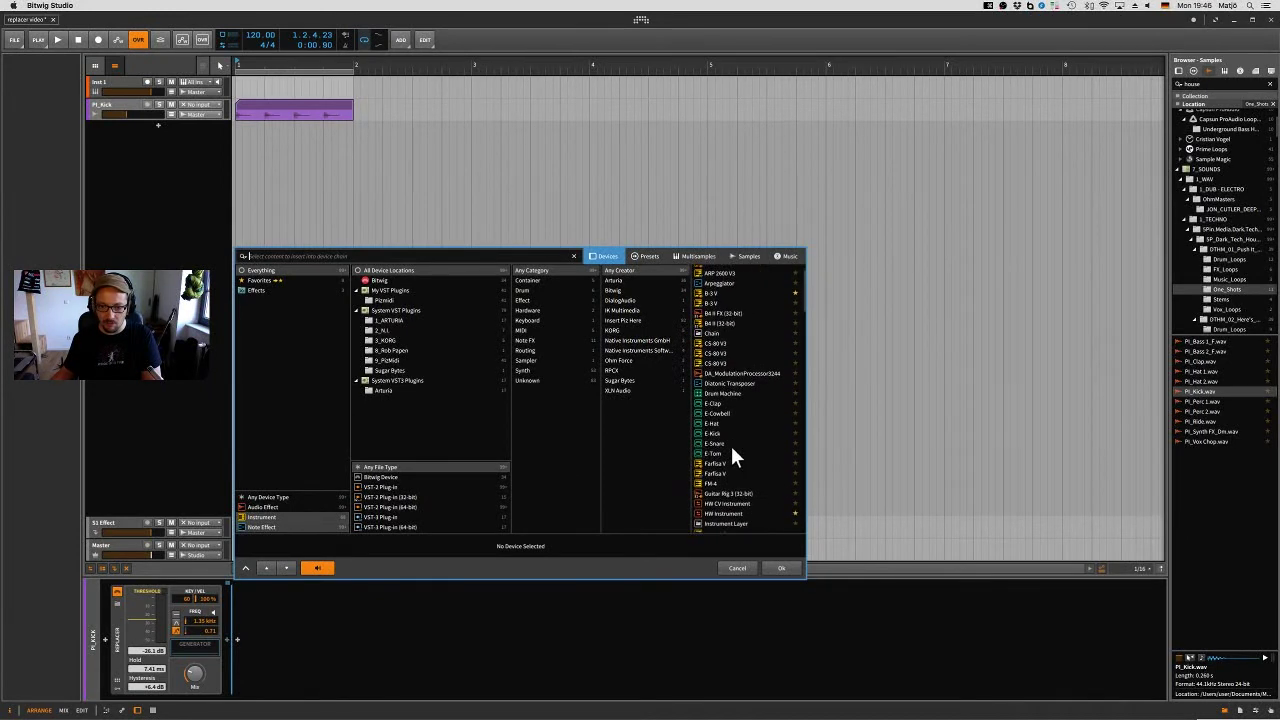
scroll(731, 446, "down", 8)
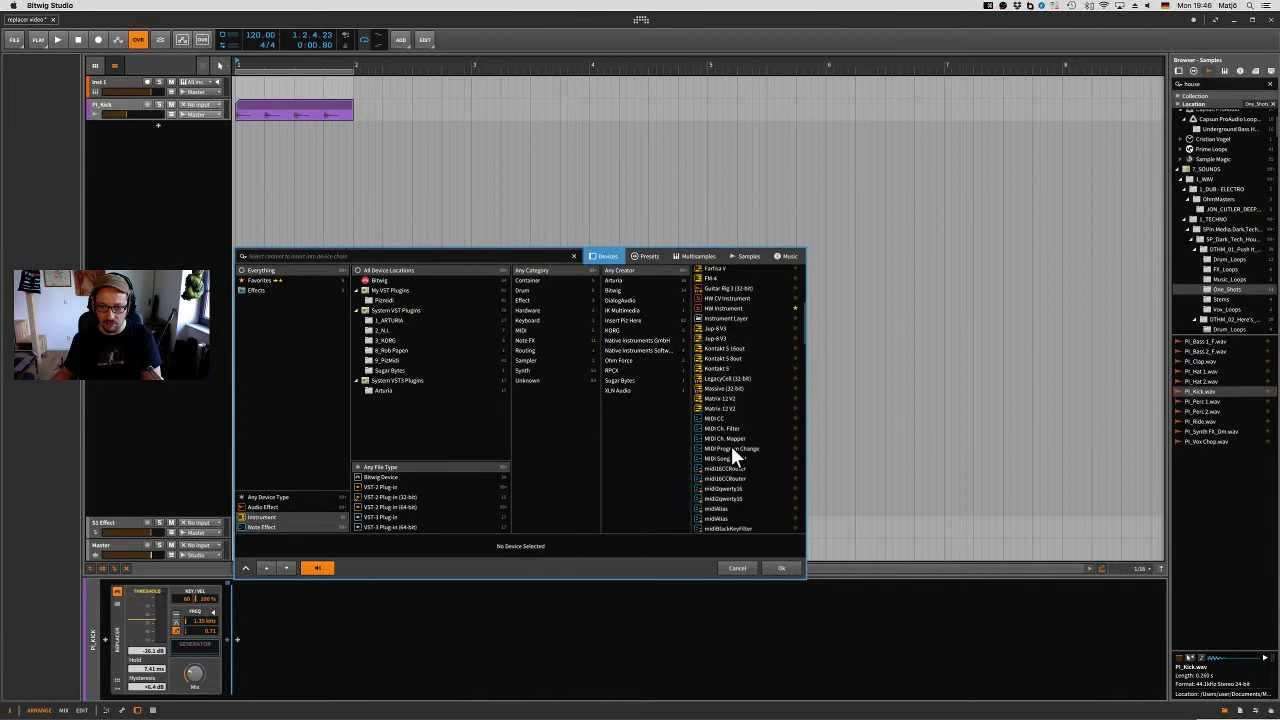
scroll(731, 453, "down", 8)
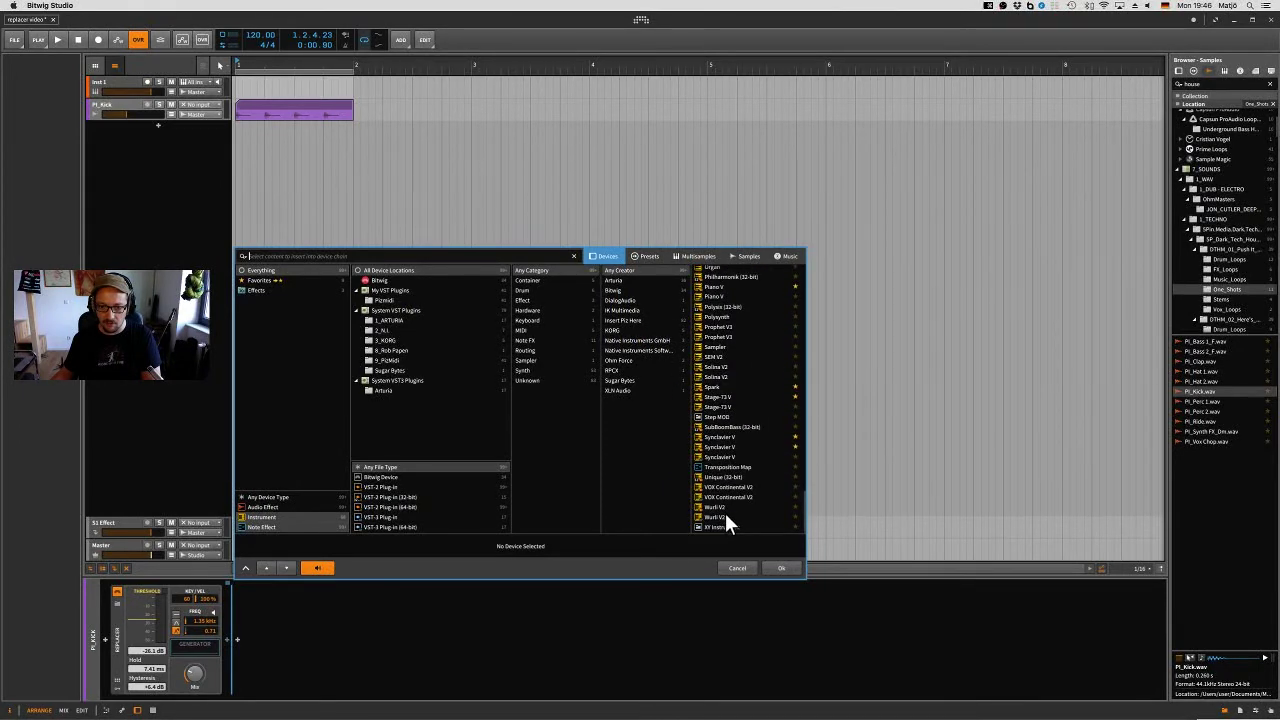
left_click(724, 512)
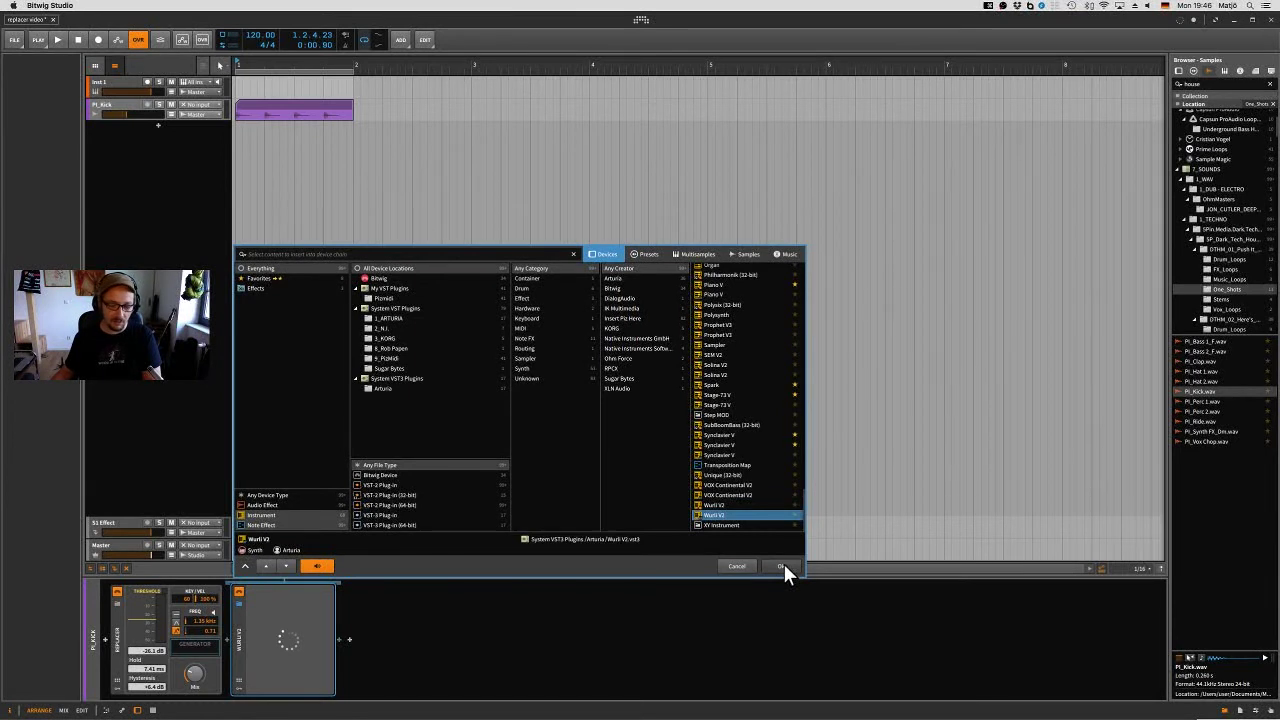
left_click(669, 615)
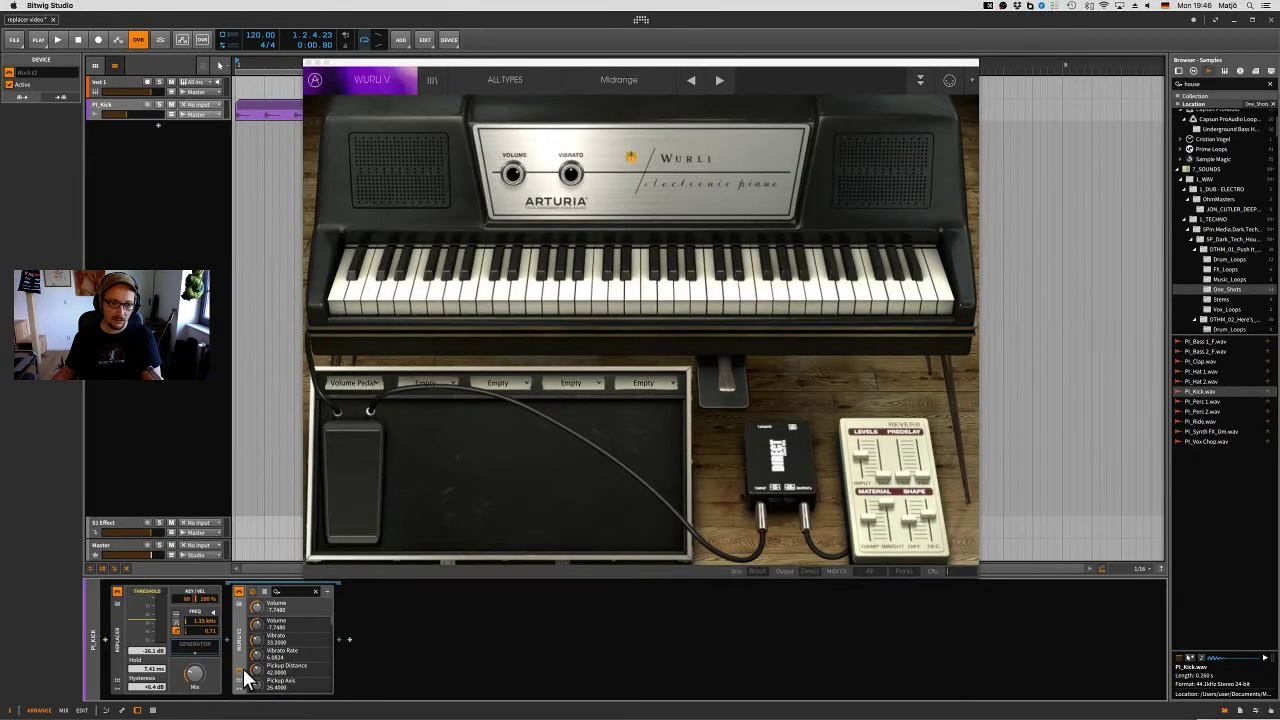
While the loop plays, set threshold -36.9 dB, hold 100 ms, trigger key 64, then reveal modulators.
key("space")
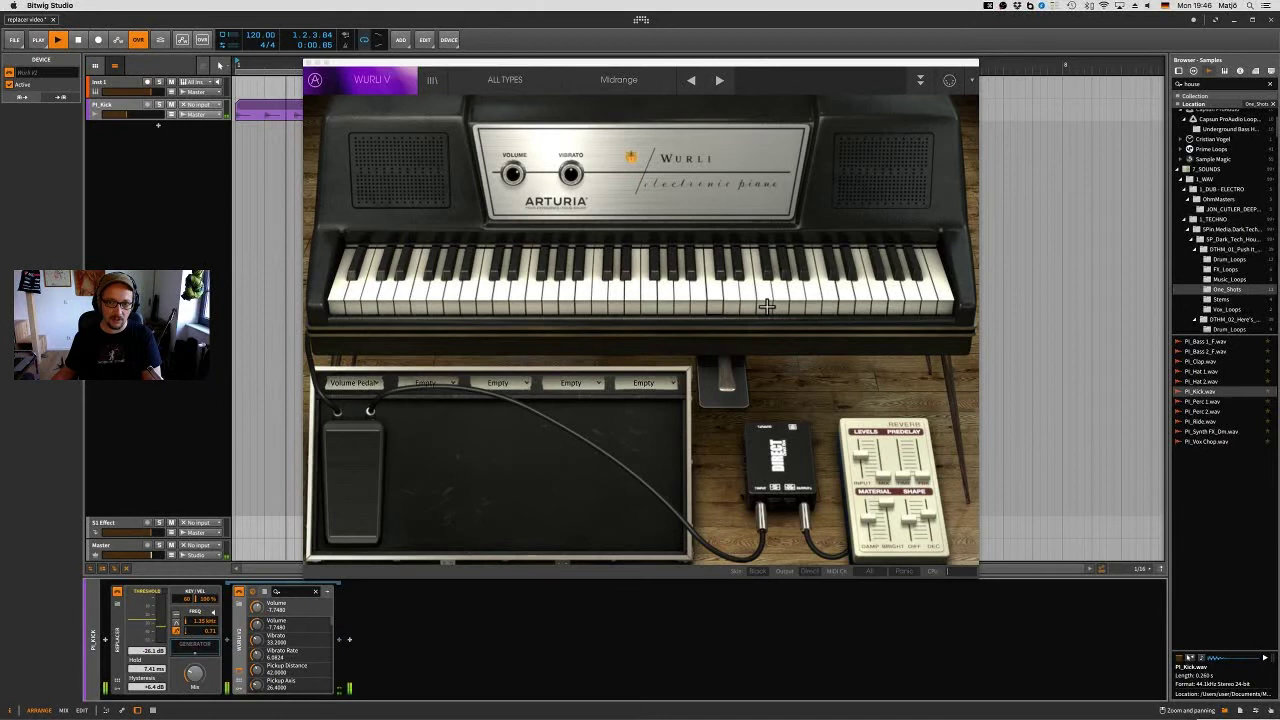
left_click_drag(140, 630, 140, 665)
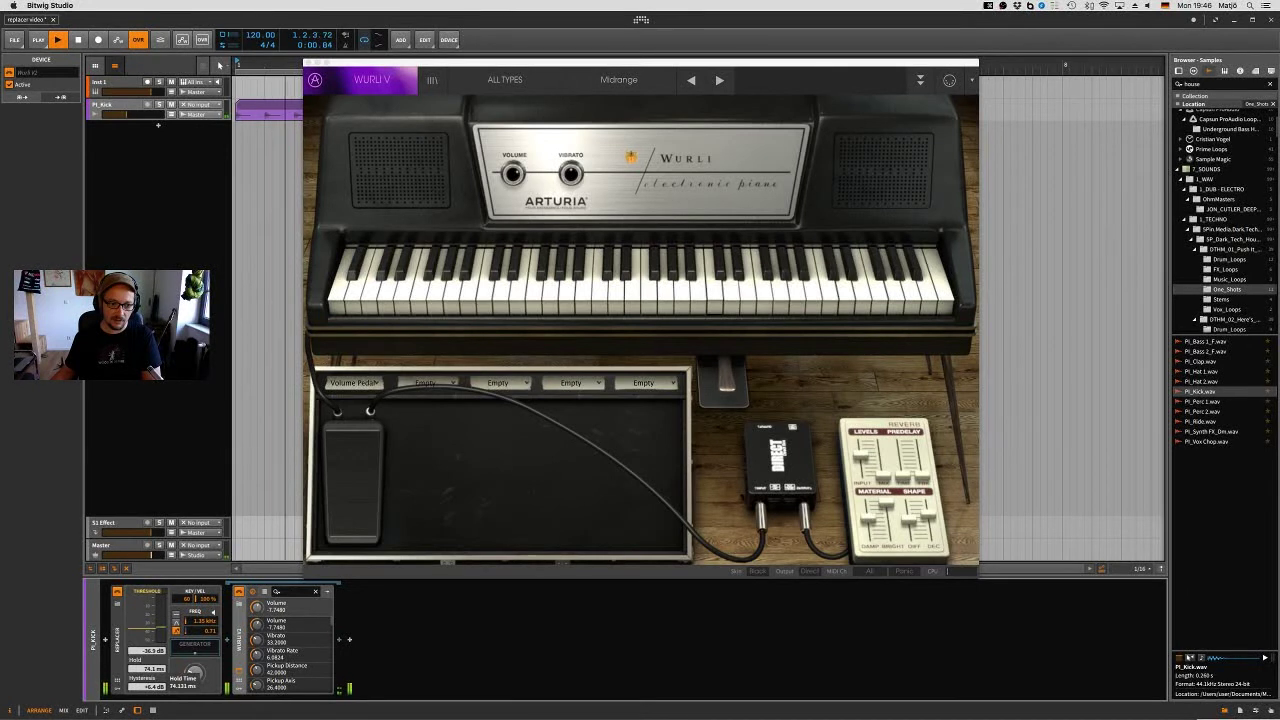
double_click(194, 673)
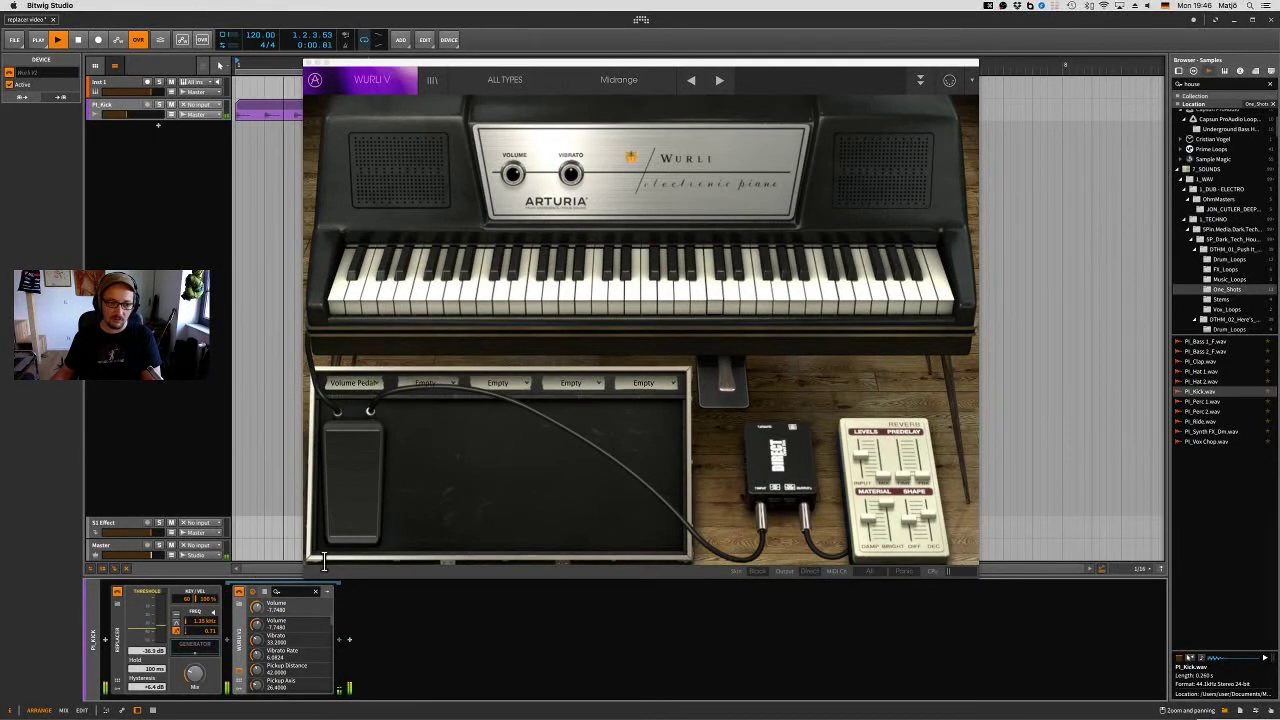
left_click_drag(185, 612, 185, 608)
key("space")
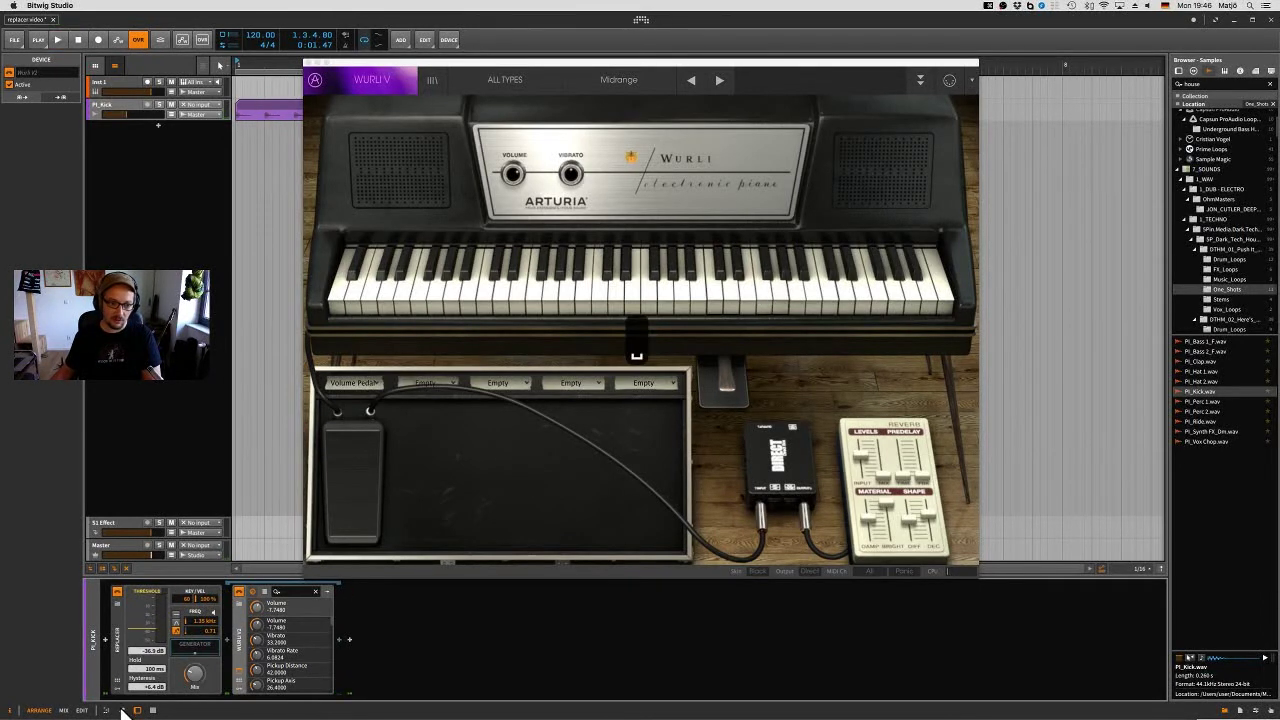
left_click(118, 690)
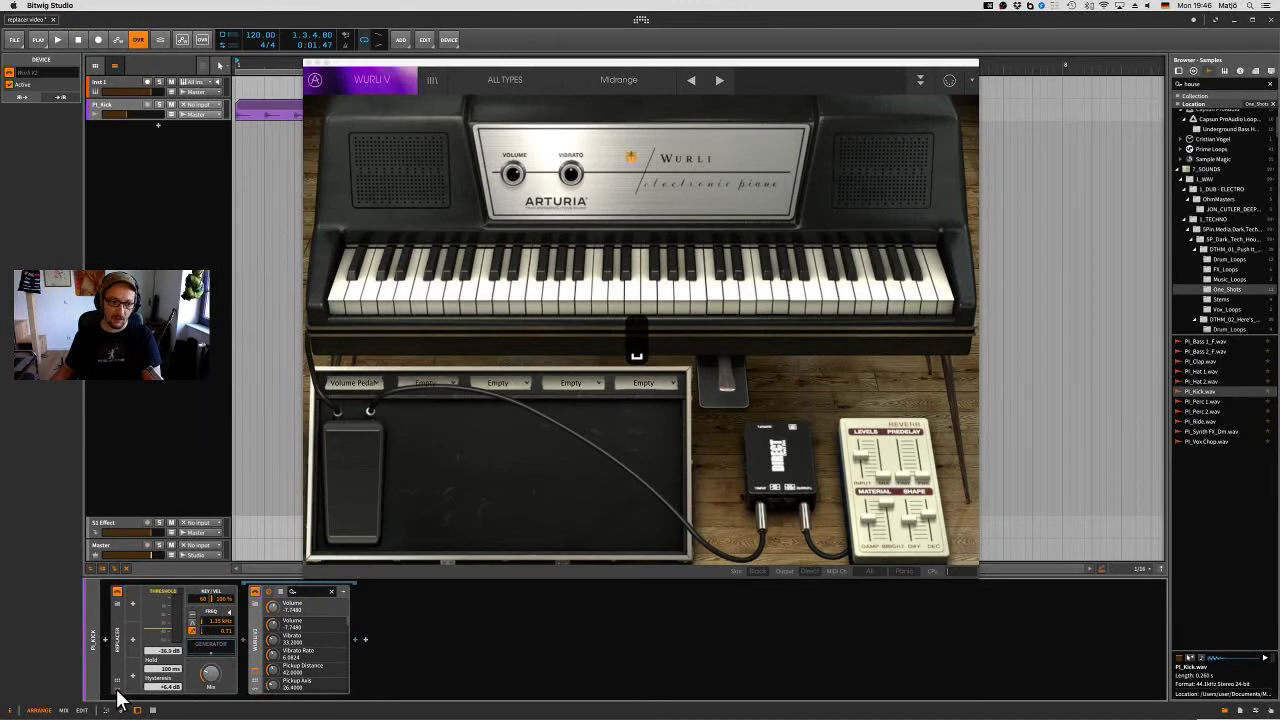
Add a Random modulator to the Replacer's trigger key and set its rate to 4.47.
left_click(131, 601)
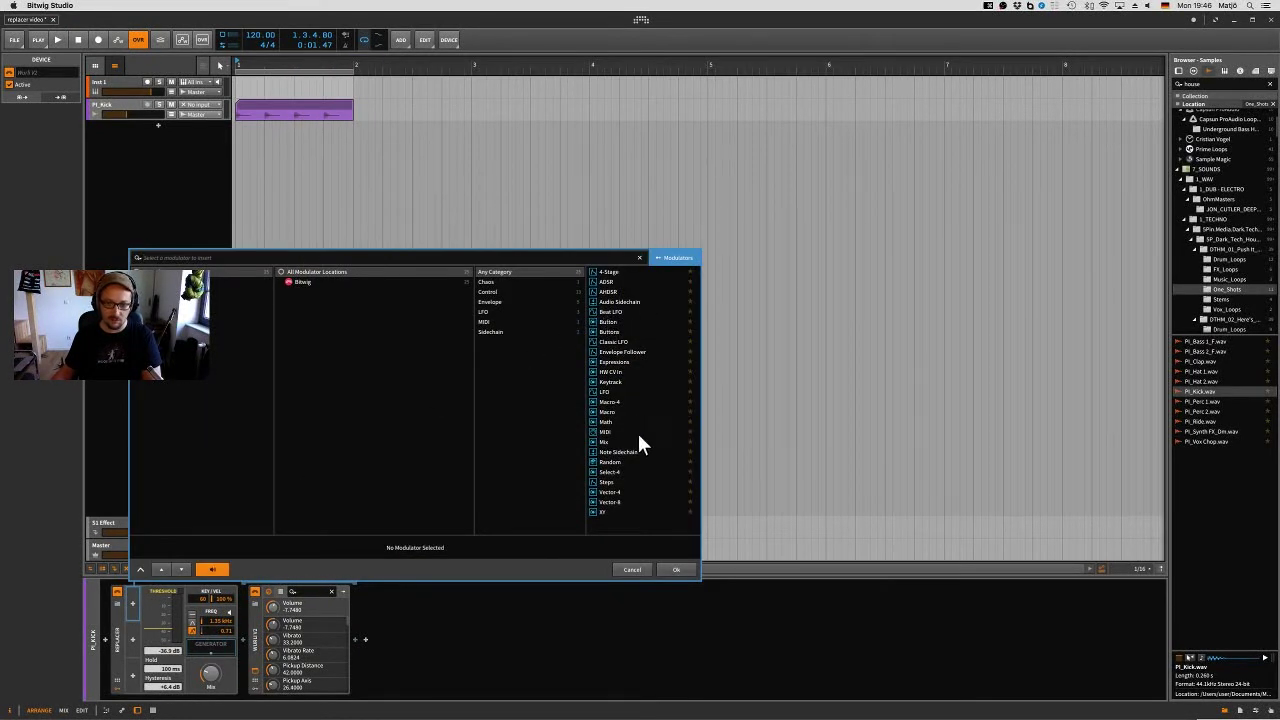
left_click(670, 570)
left_click(138, 614)
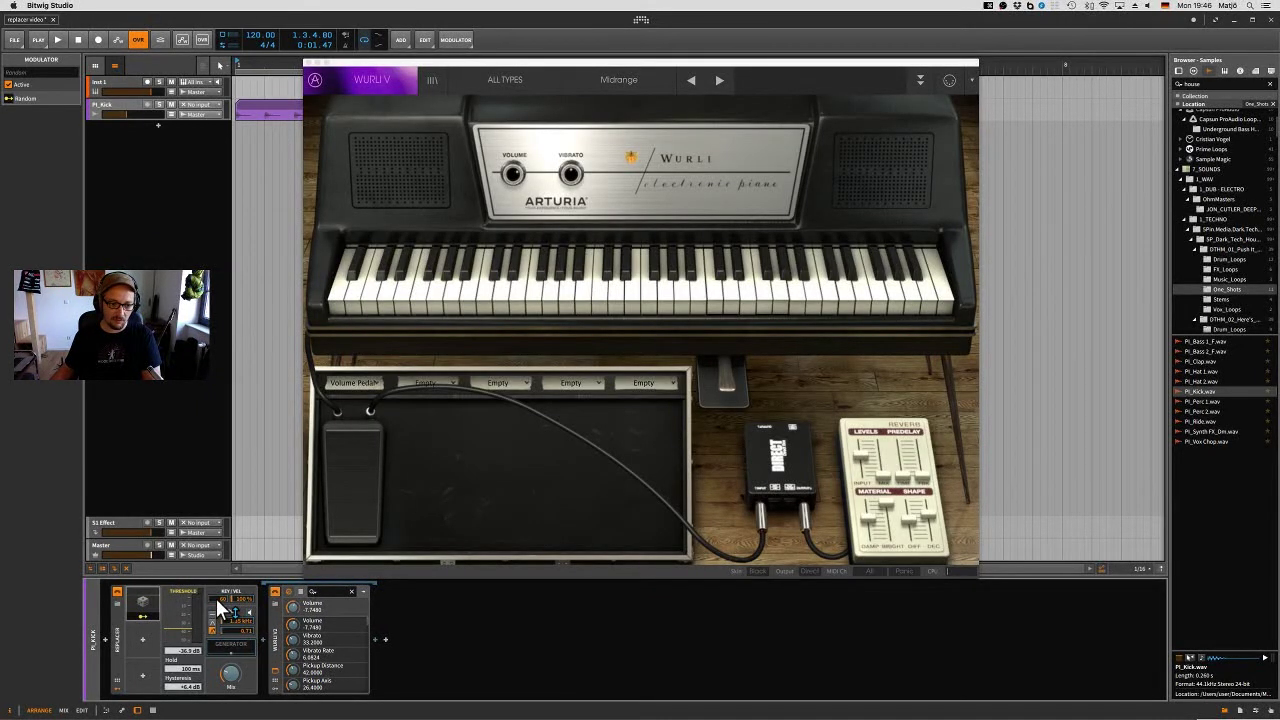
left_click_drag(216, 598, 216, 592)
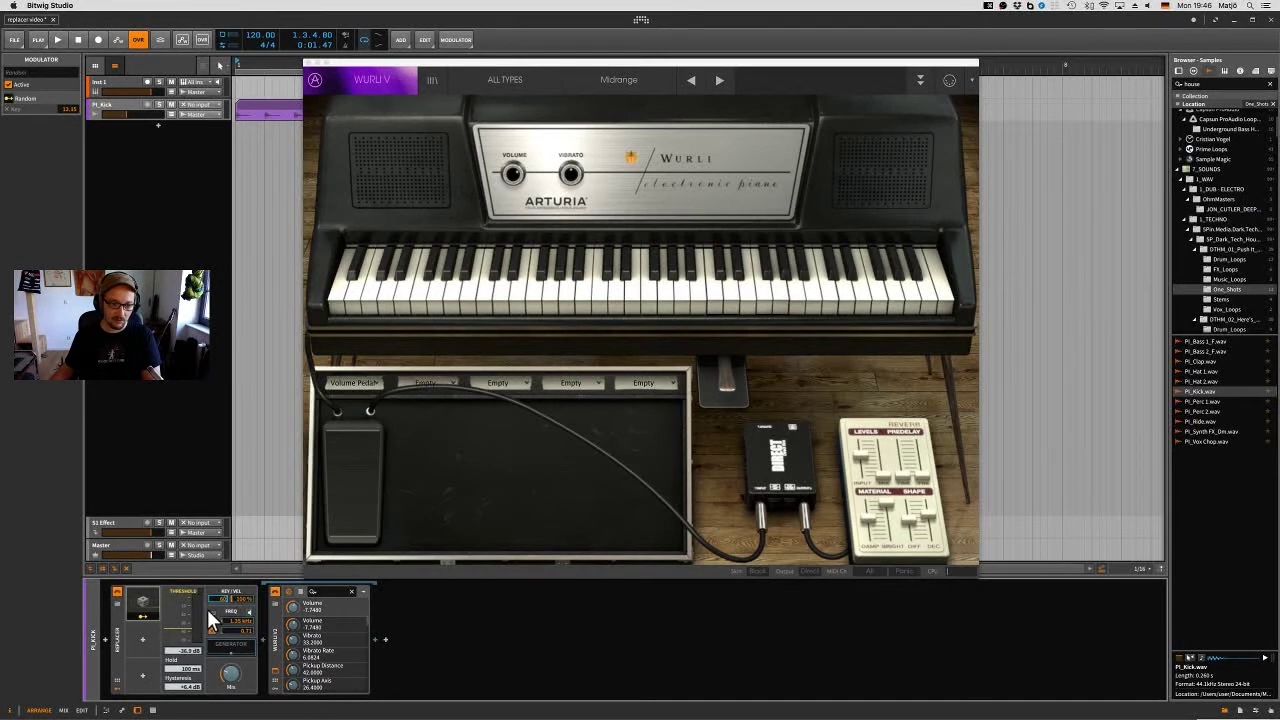
key("space")
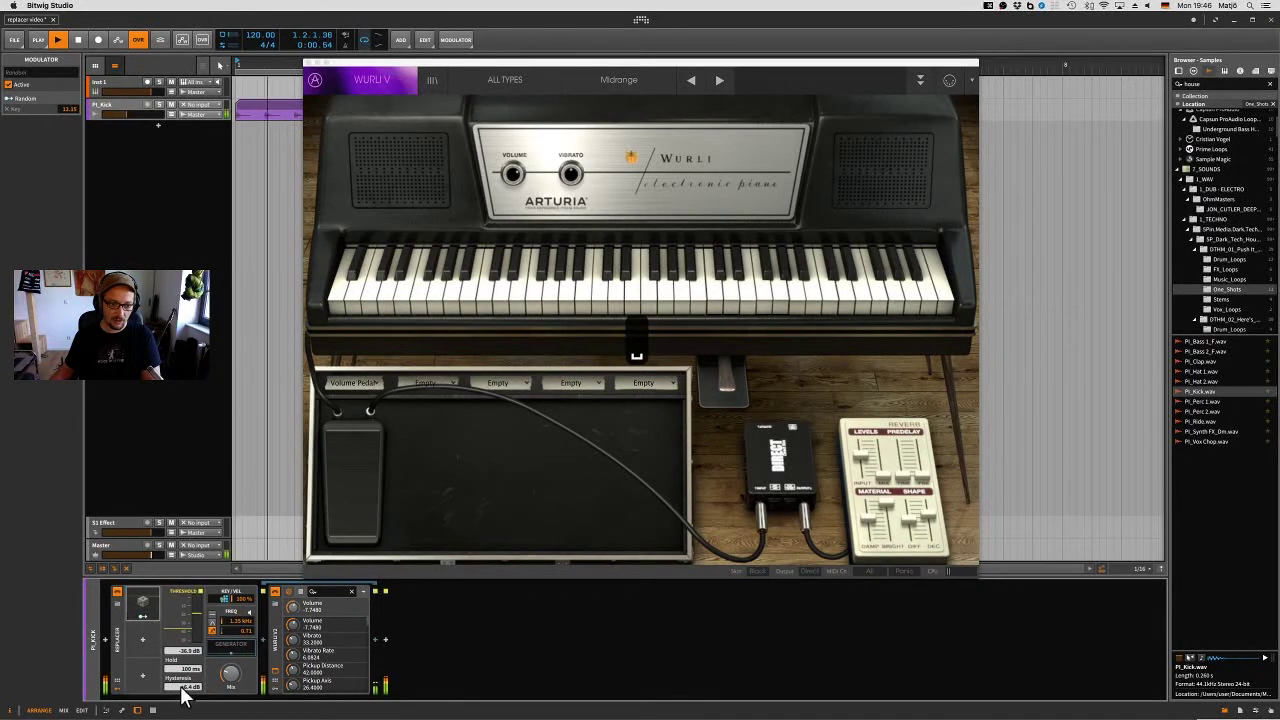
left_click(166, 617)
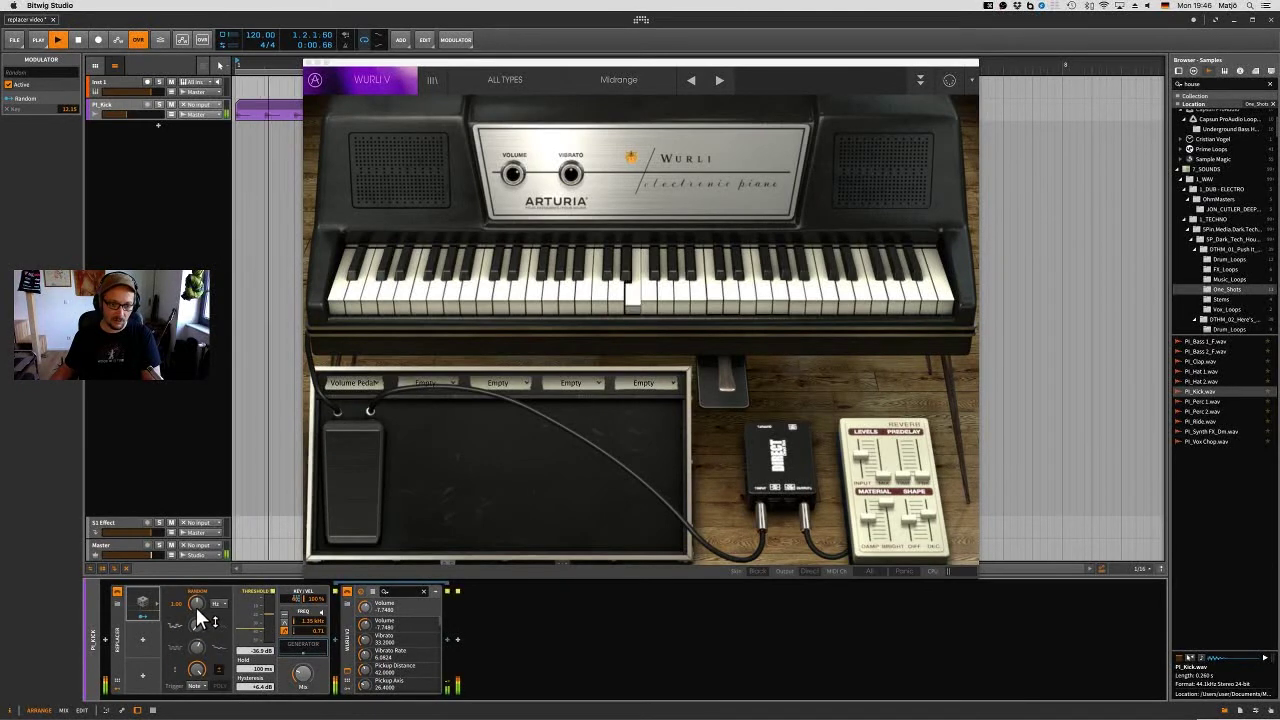
left_click_drag(197, 632, 197, 570)
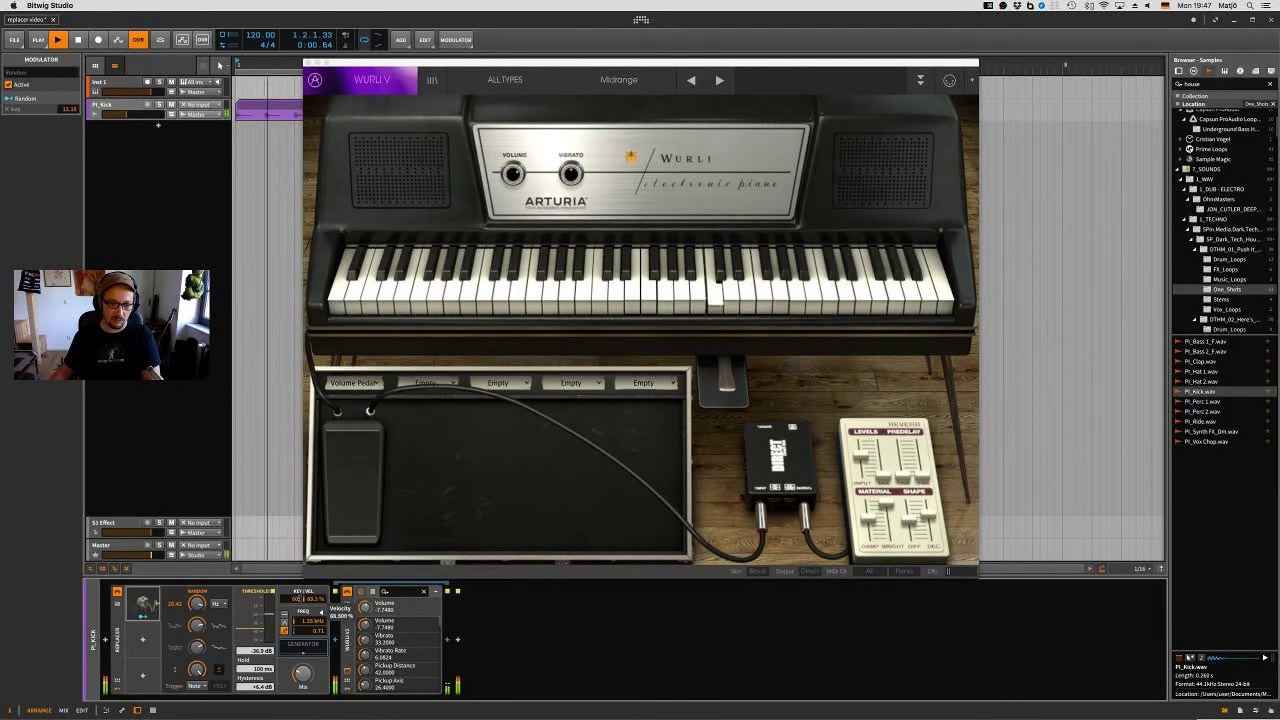
Lower the velocity amount to 44% and raise the Replacer threshold to -22 dB.
mouse_move(315, 599)
left_mouse_down()
mouse_move(315, 640)
mouse_move(323, 596)
left_mouse_up()
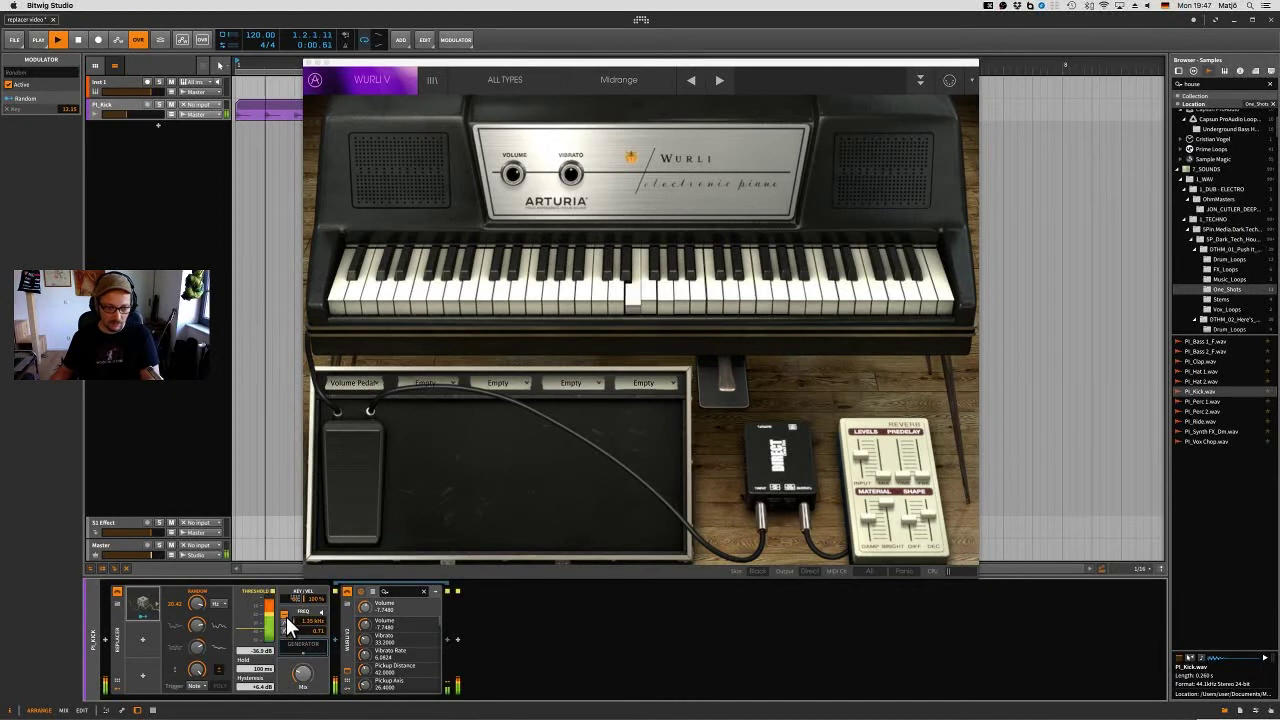
left_click_drag(265, 622, 257, 619)
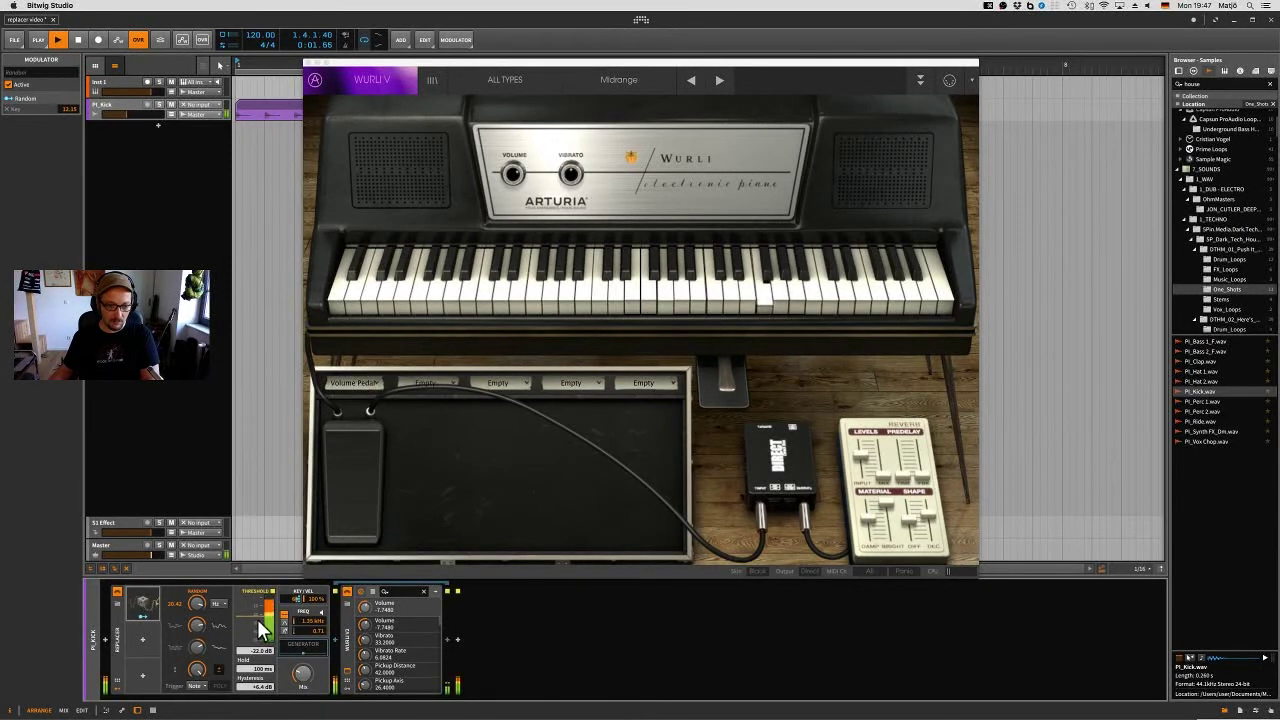
left_click(300, 648)
left_click(305, 648)
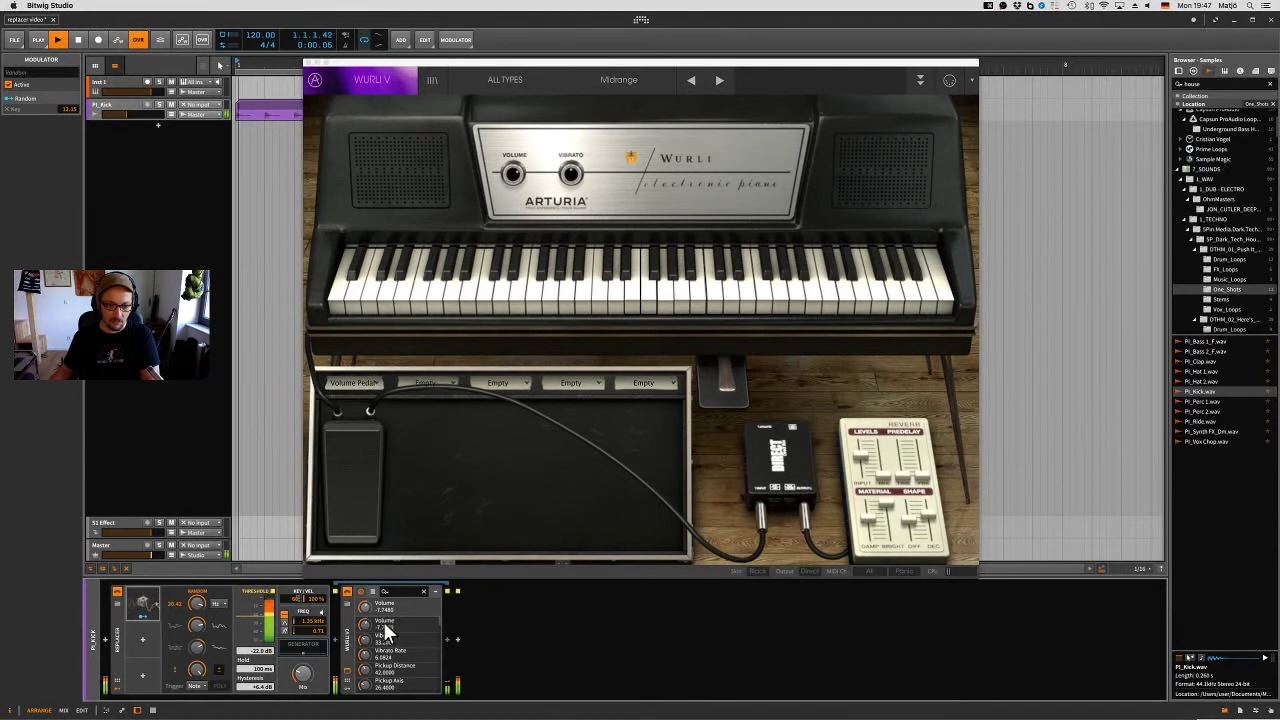
Insert an Arpeggiator before the Wurli at 1/32 rate, 4 octaves, with rising step velocities.
left_click(334, 638)
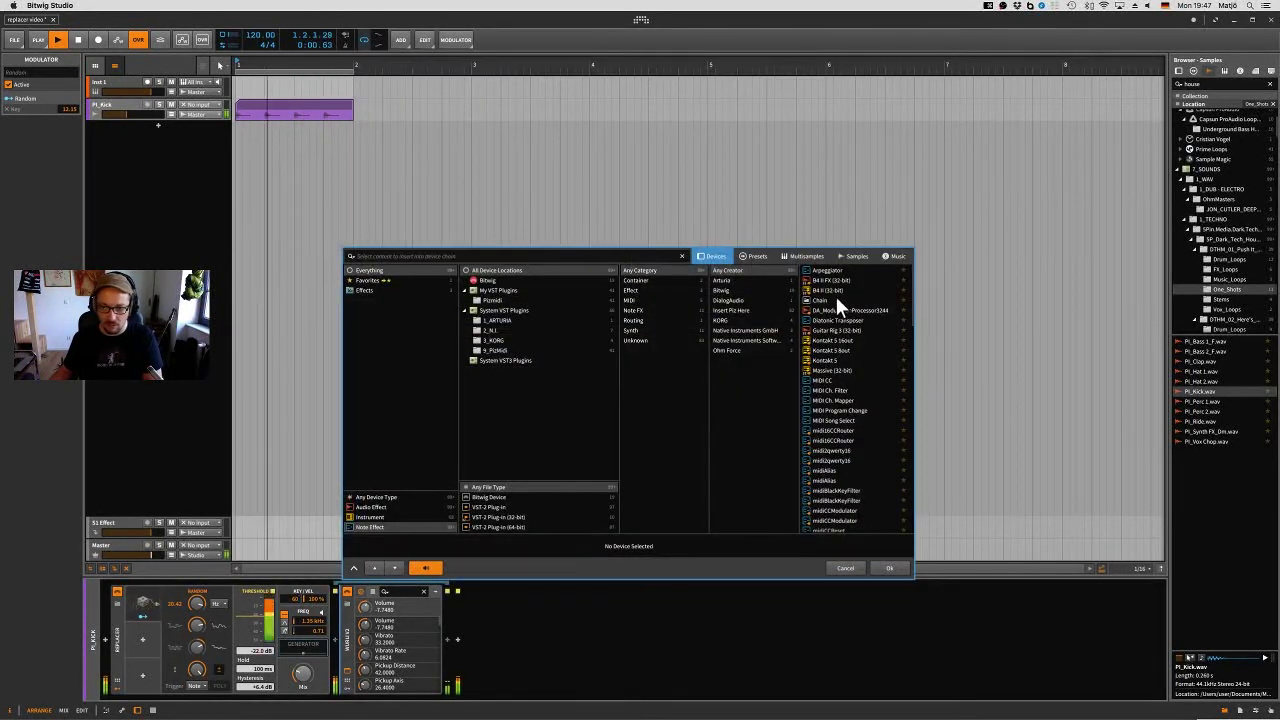
left_click(830, 268)
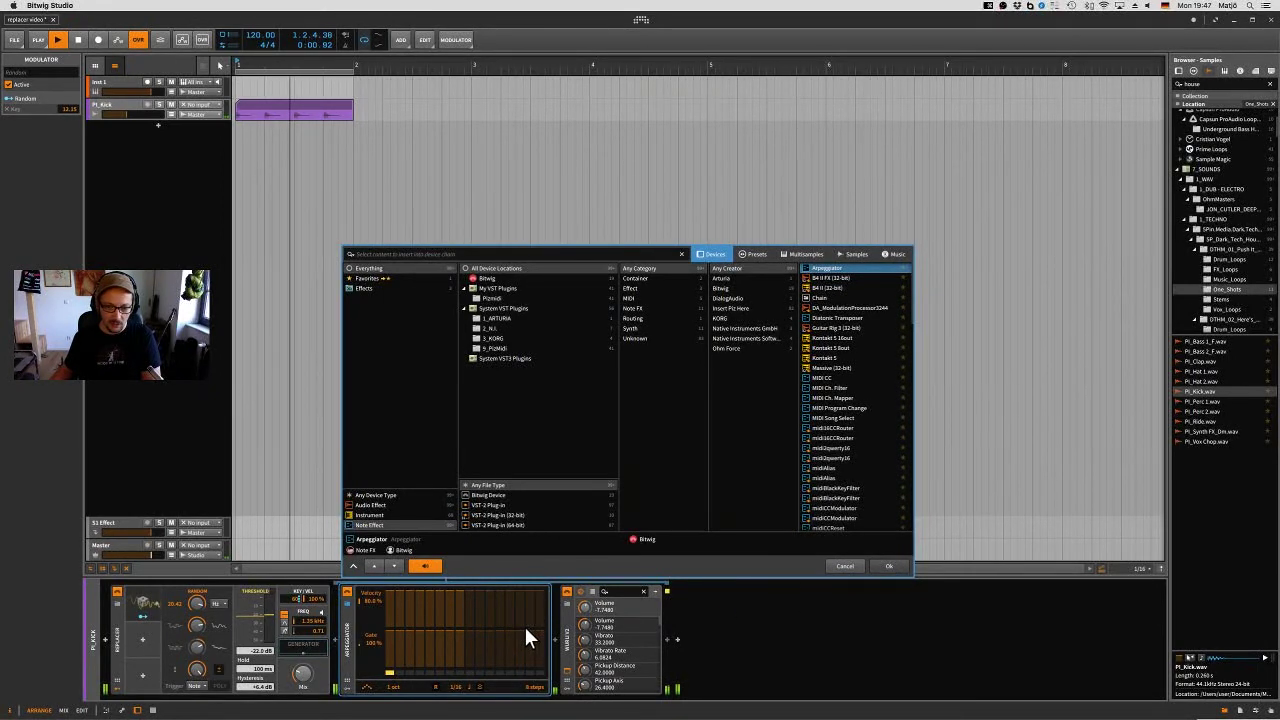
key("Return")
left_click_drag(456, 686, 466, 700)
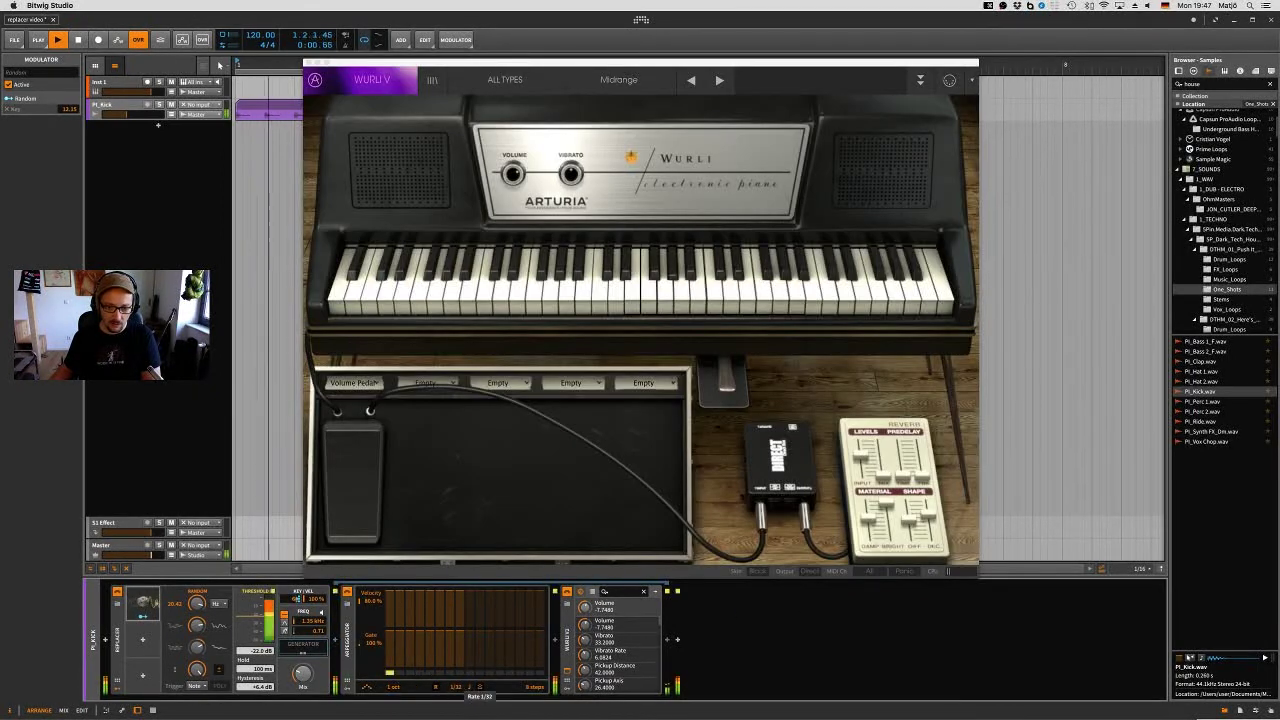
mouse_move(396, 618)
left_mouse_down()
mouse_move(451, 618)
mouse_move(440, 625)
left_mouse_up()
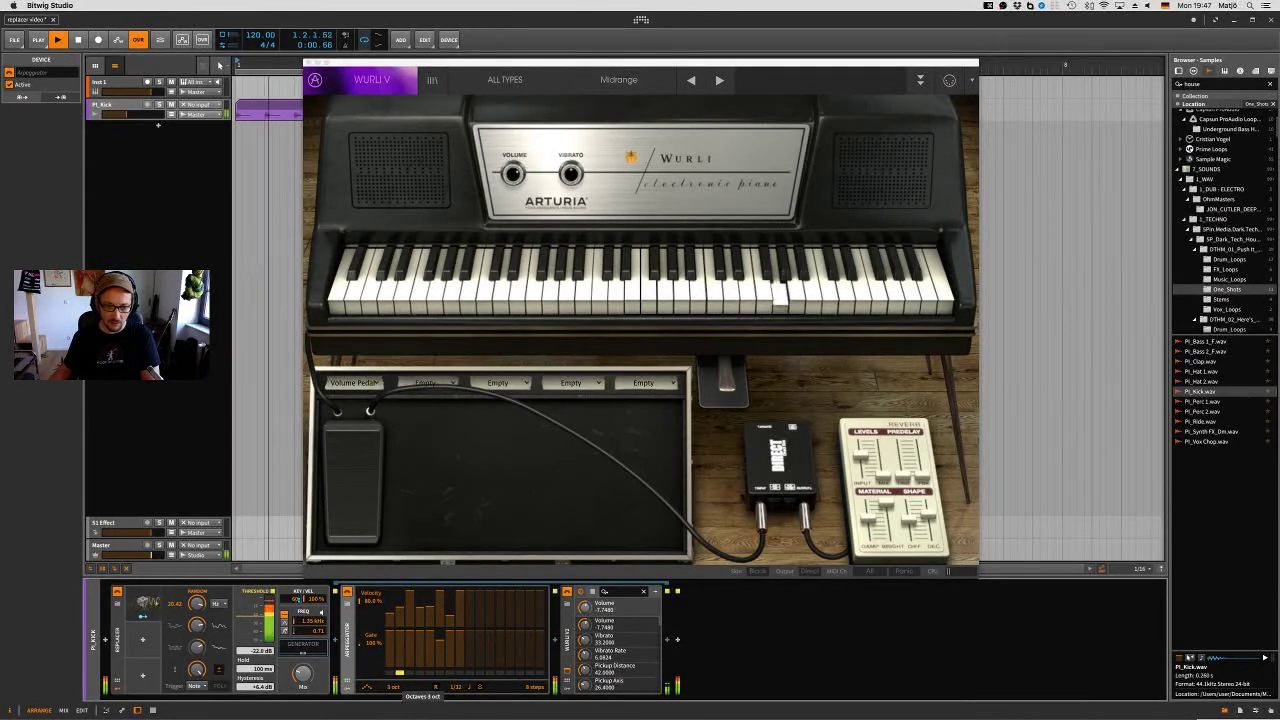
left_click_drag(392, 688, 385, 612)
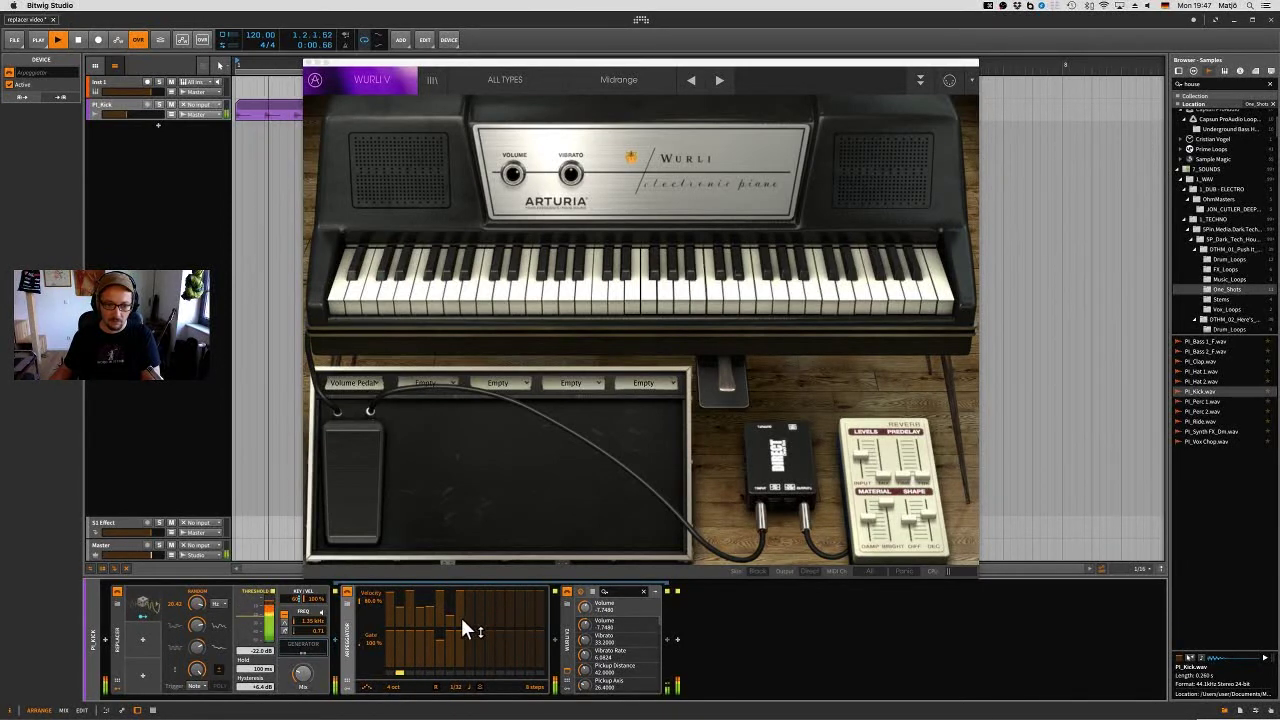
Add a Multi-Note device after the Arpeggiator in the generator chain.
left_click(552, 635)
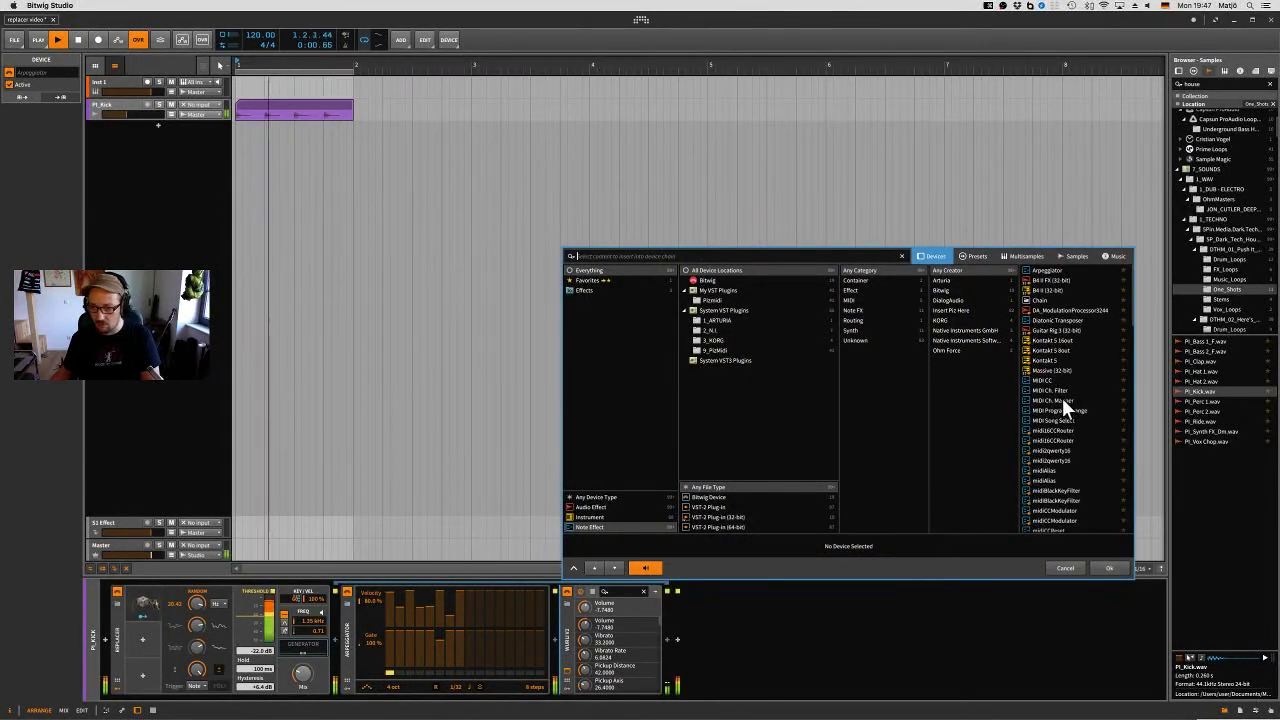
scroll(1052, 429, "down", 5)
type("multi")
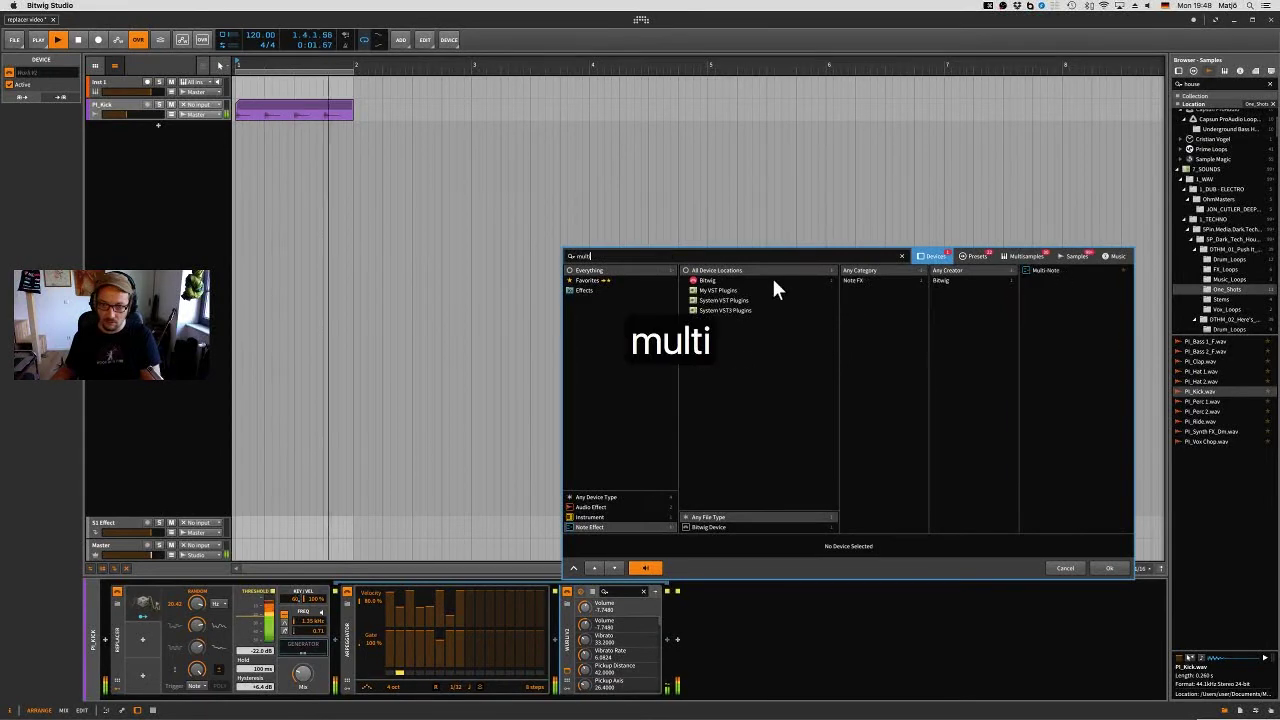
left_click(1106, 567)
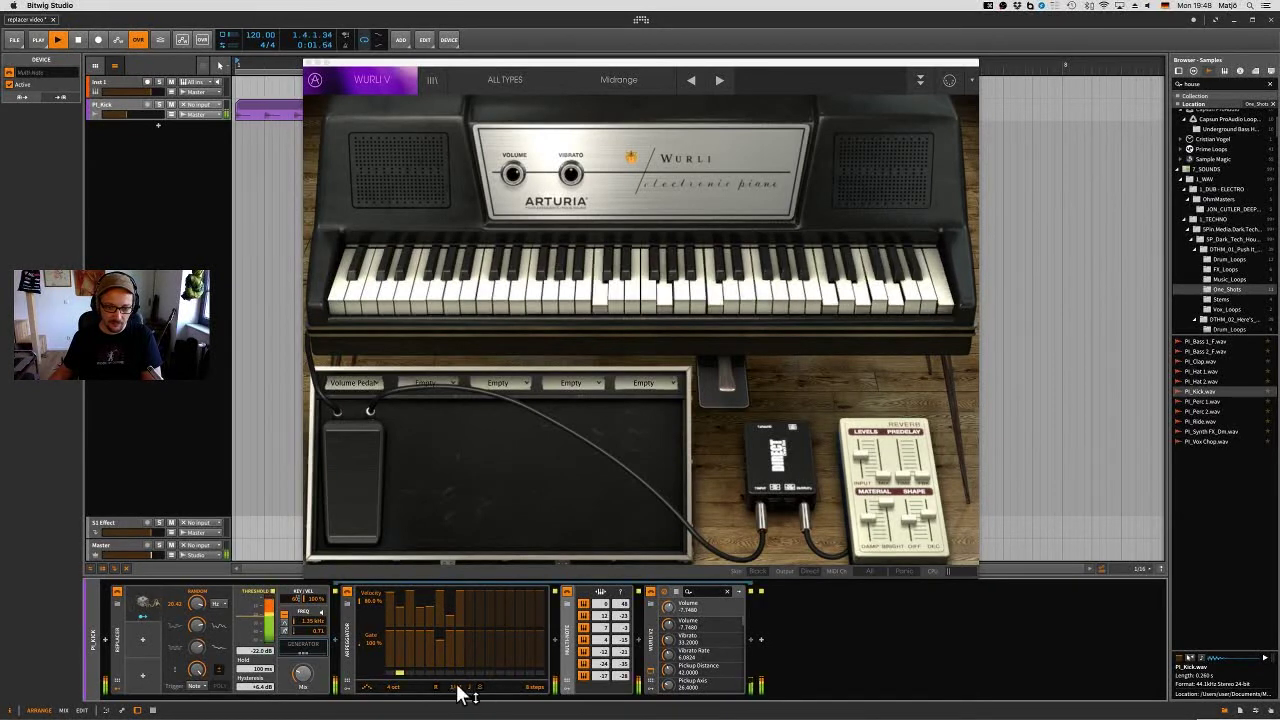
Stop playback, collapse and re-expand the generator chain, and select the Arpeggiator.
key("space")
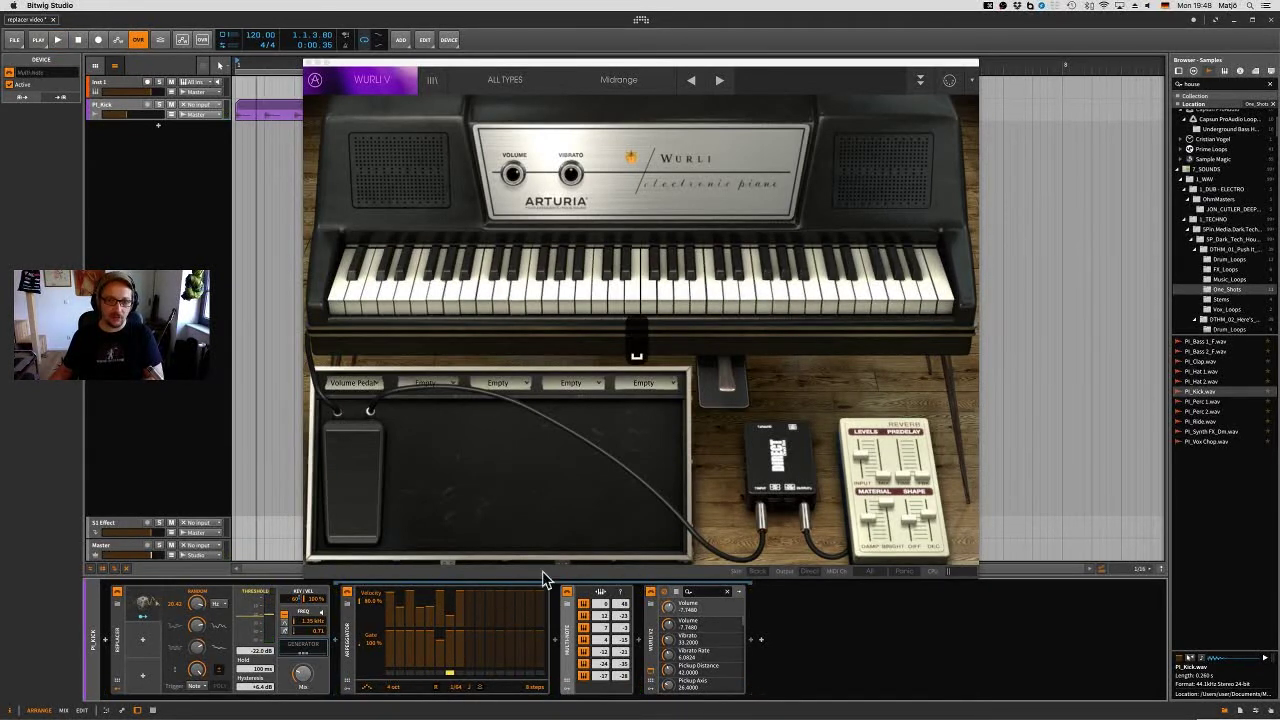
left_click(308, 646)
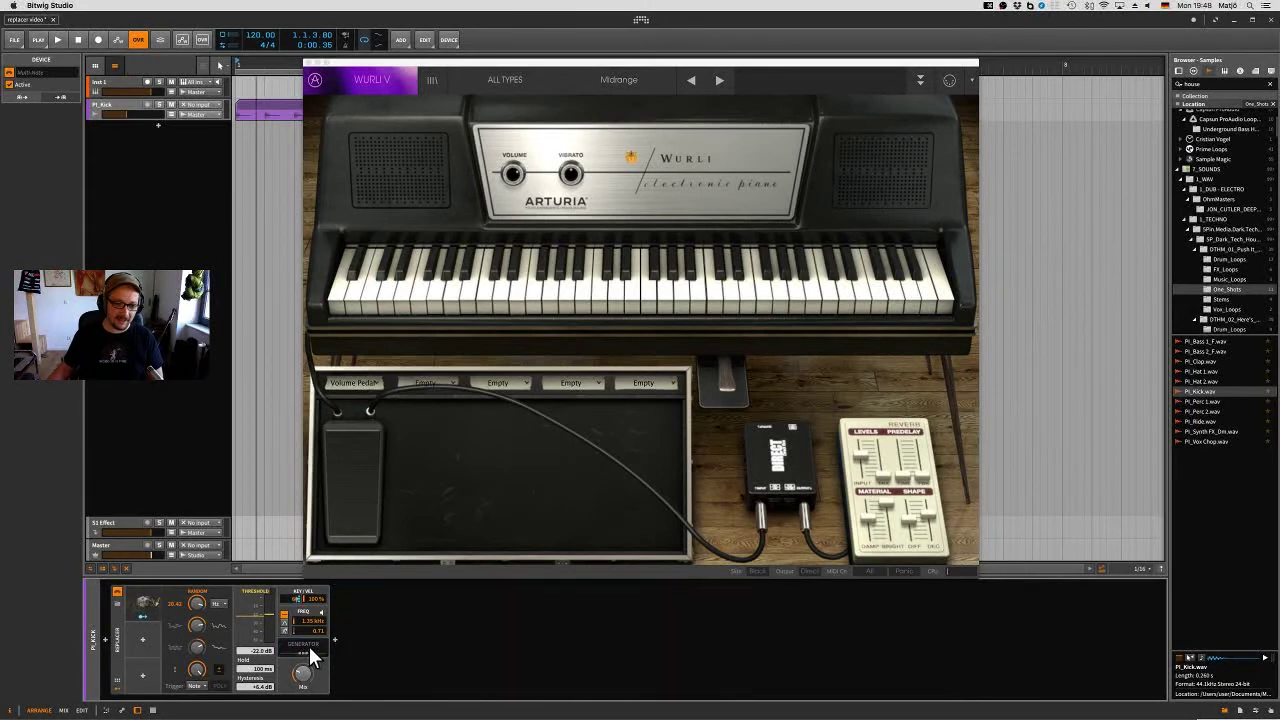
left_click(311, 645)
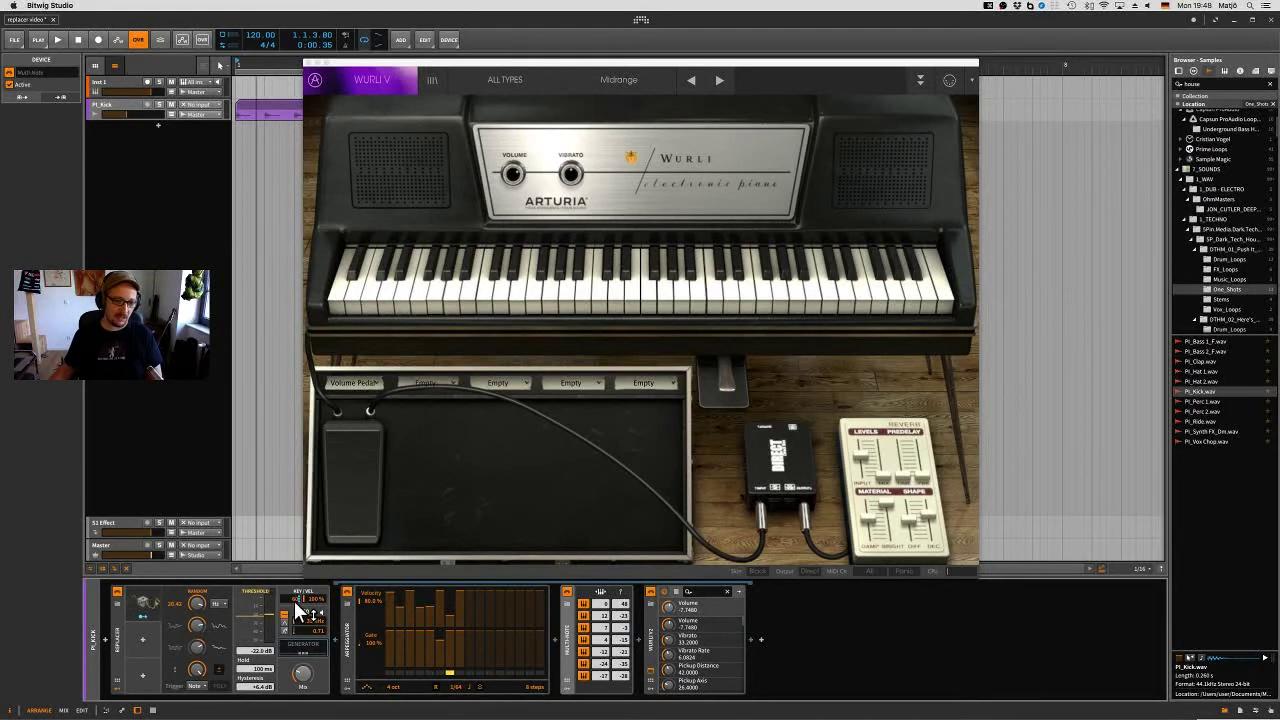
left_click(347, 639)
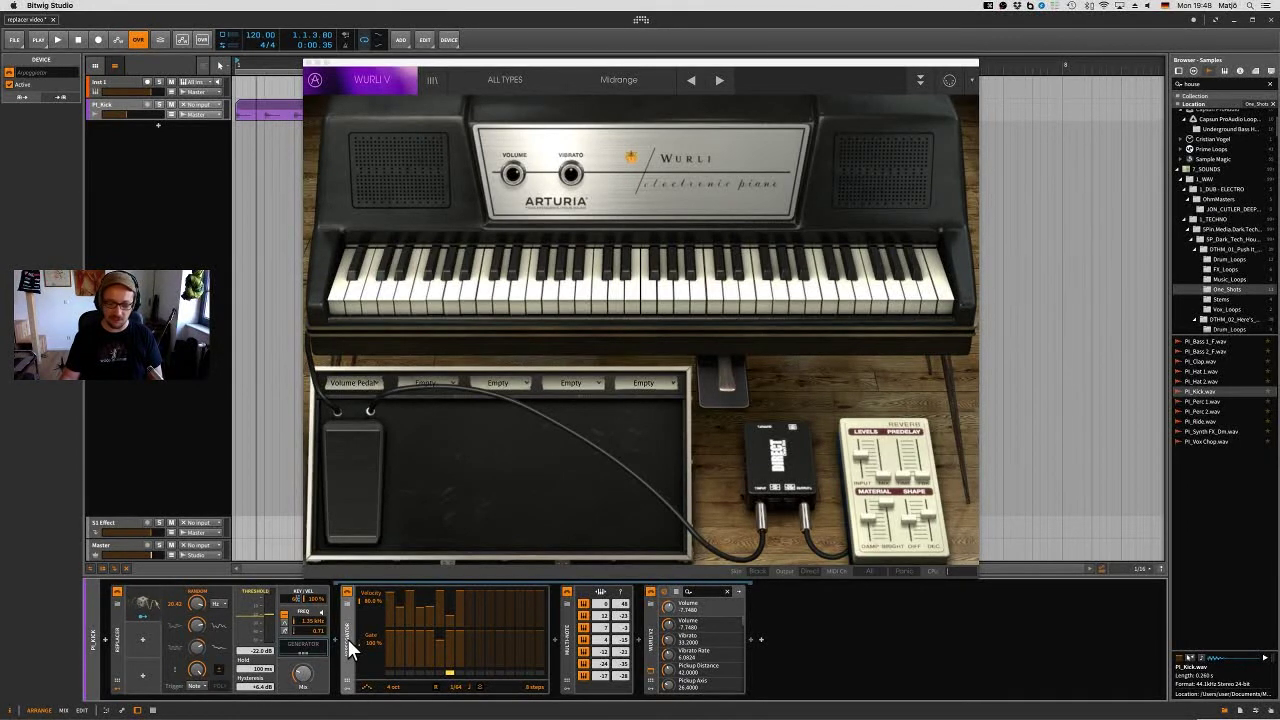
Delete the Arpeggiator, Multi-Note, Wurli V and Random modulator, leaving the generator slot empty.
key("BackSpace")
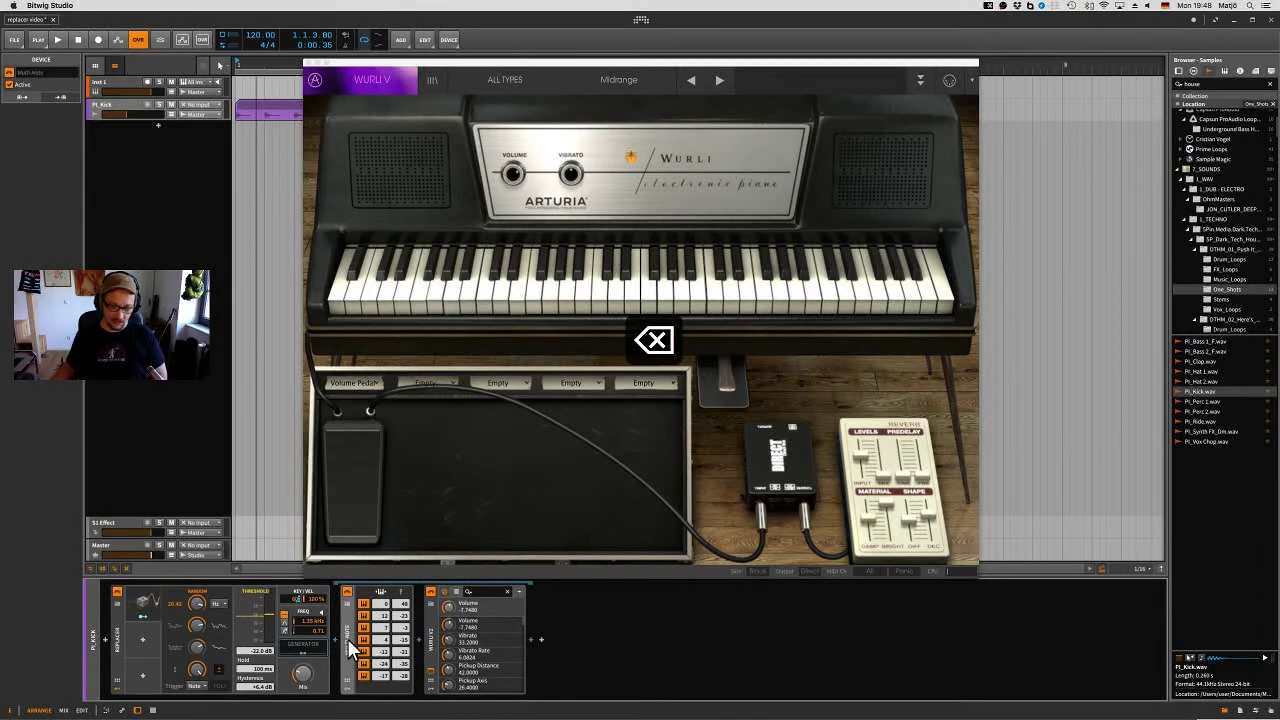
key("BackSpace")
key("BackSpace")
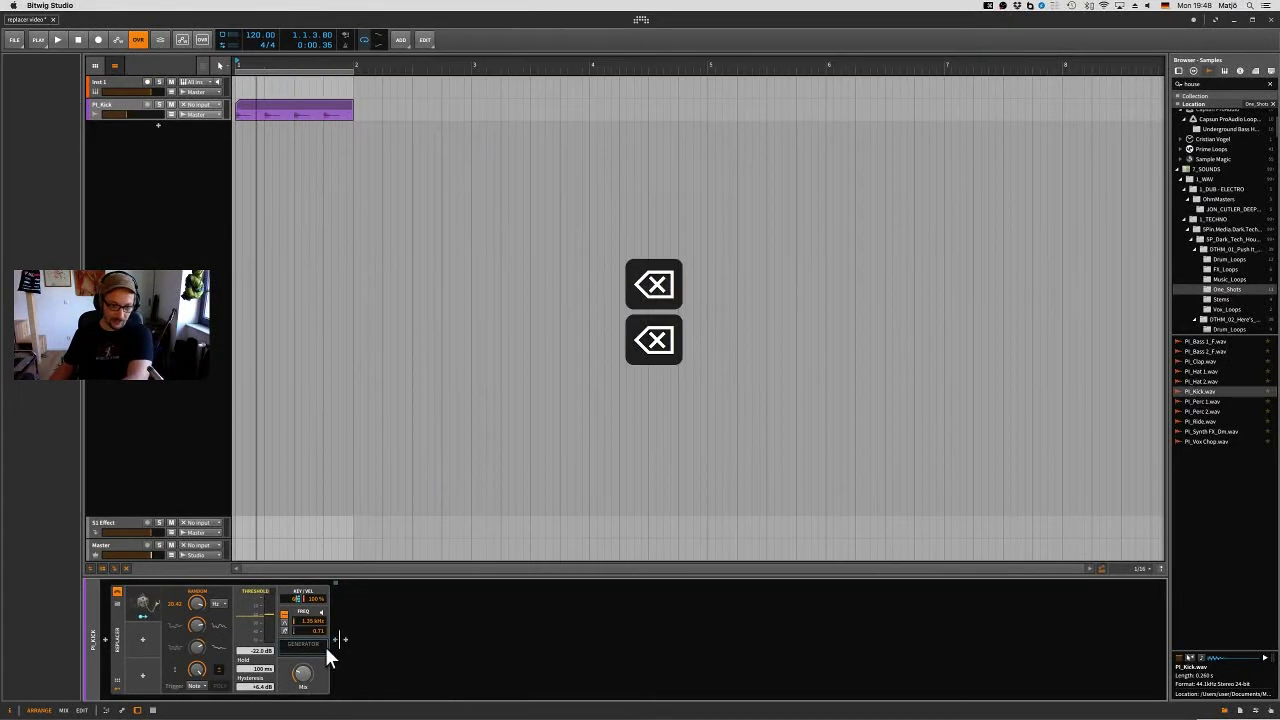
left_click(138, 602)
key("BackSpace")
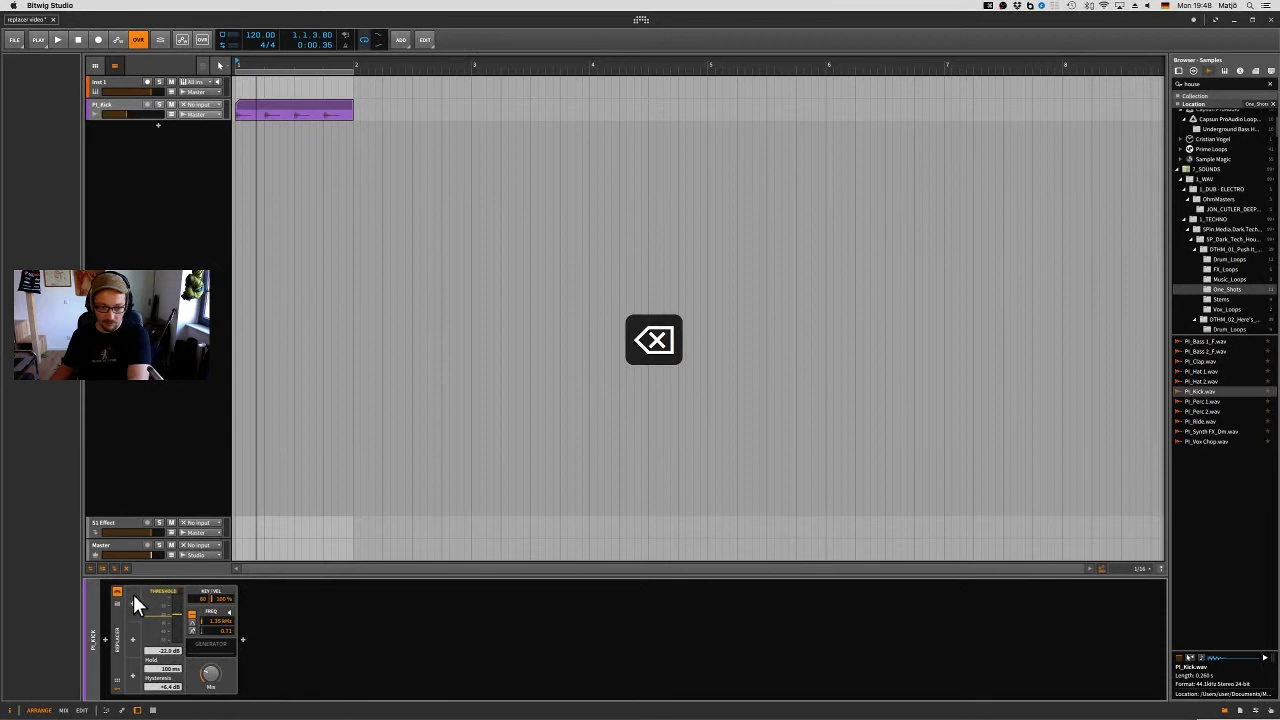
left_click(241, 641)
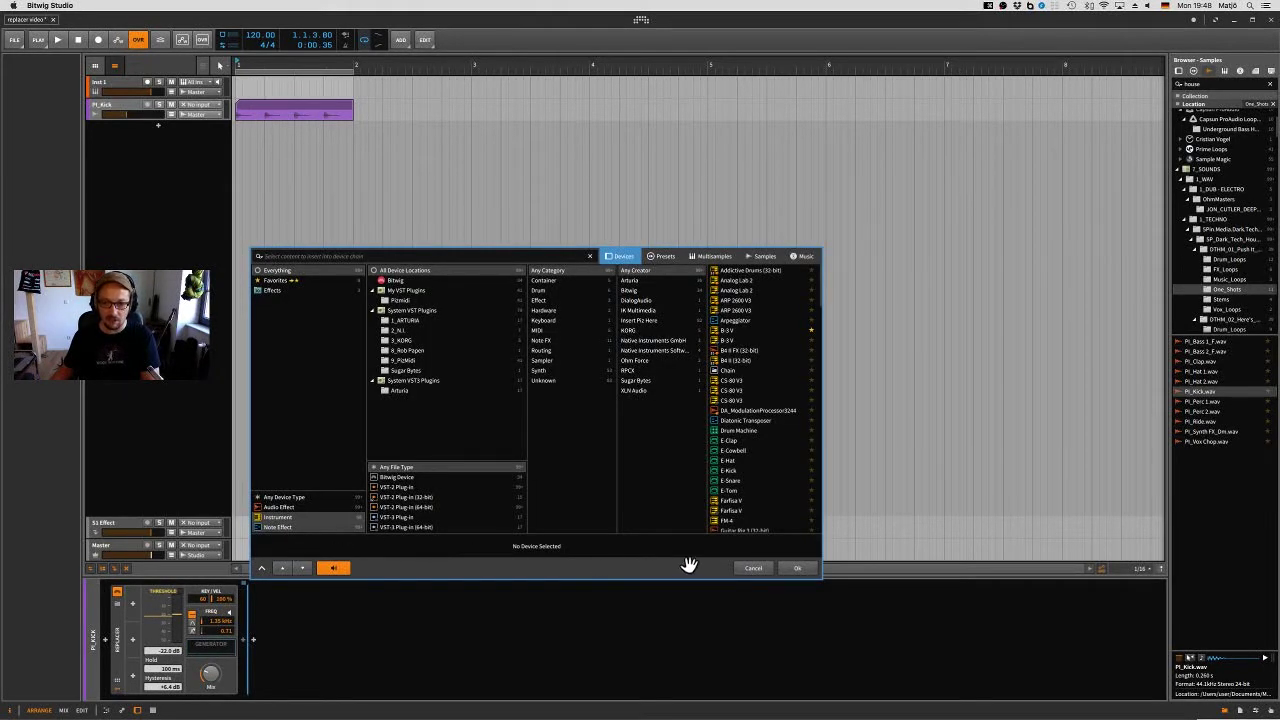
left_click(752, 568)
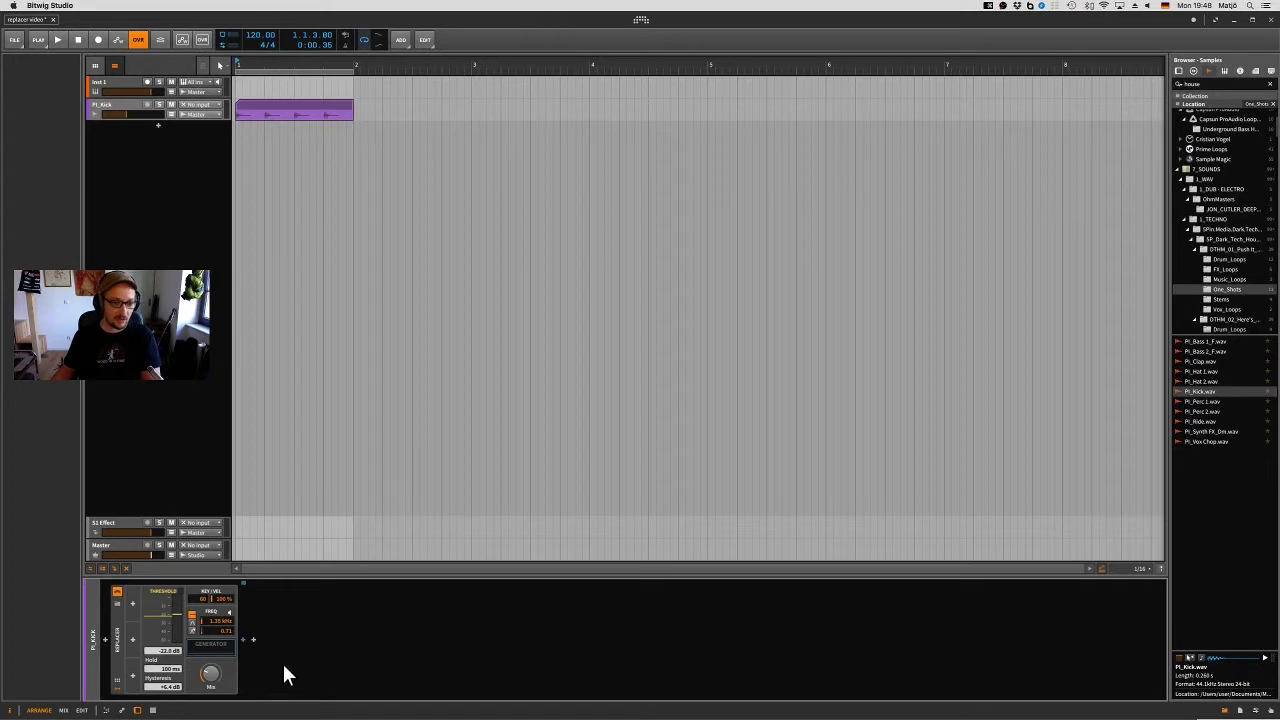
Lower the Replacer's detection frequency to 67.1 Hz, audition the kick, then open the browser before the Replacer.
left_click(300, 104)
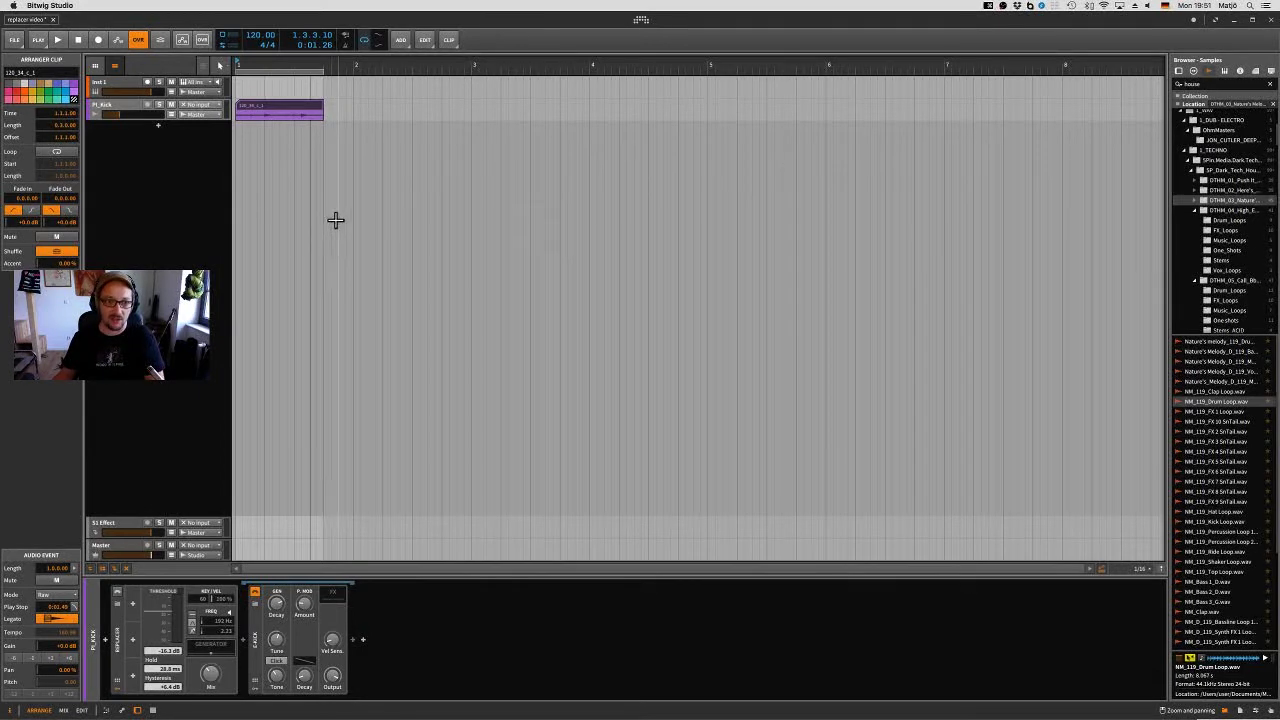
key("space")
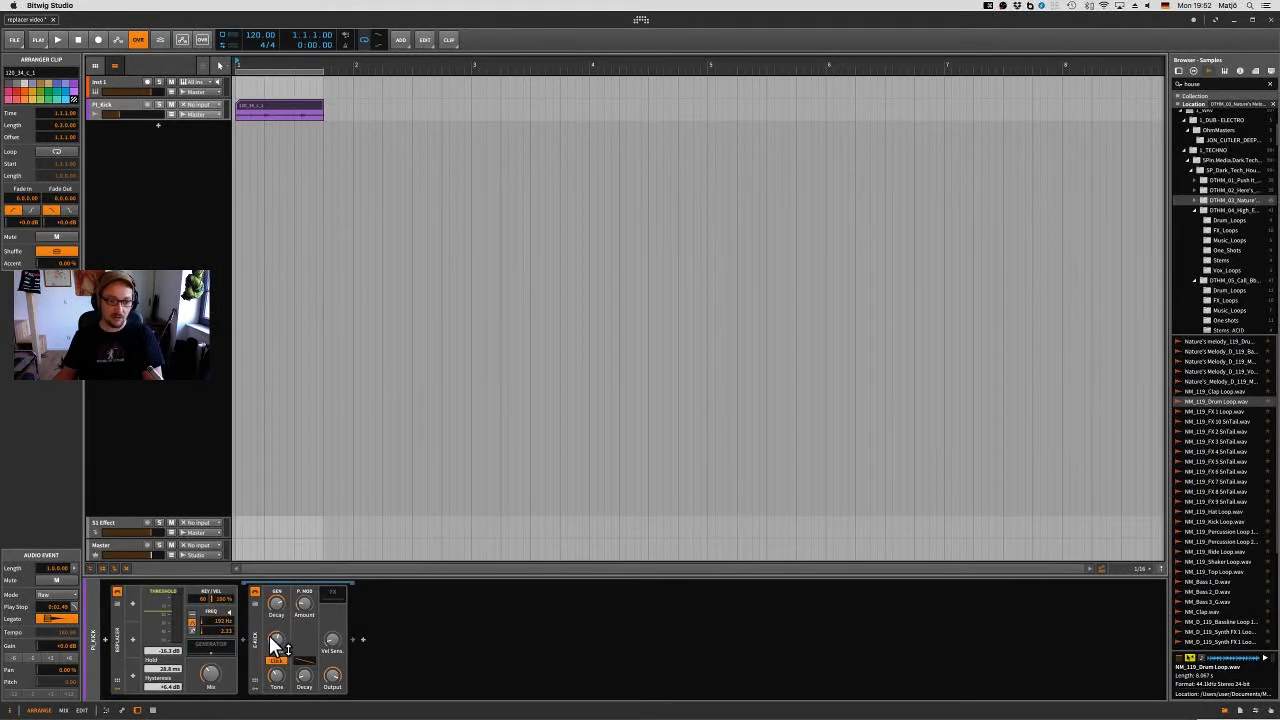
left_click_drag(219, 619, 219, 650)
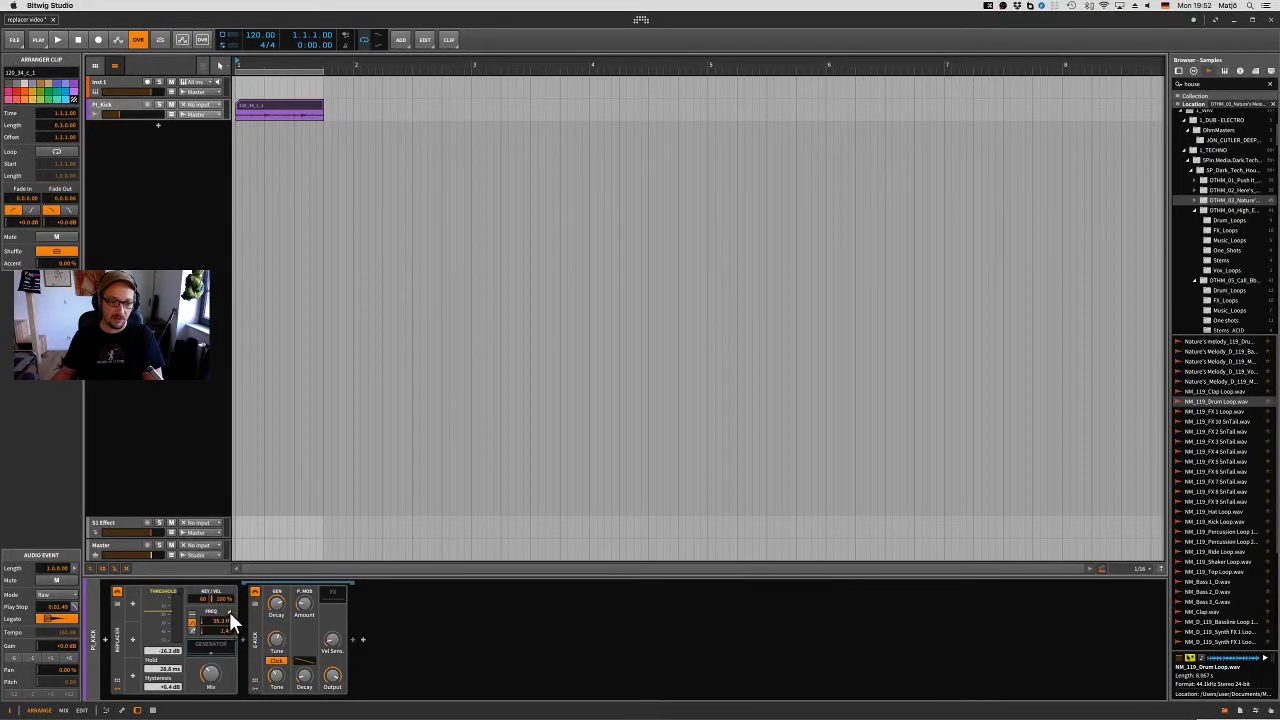
key("space")
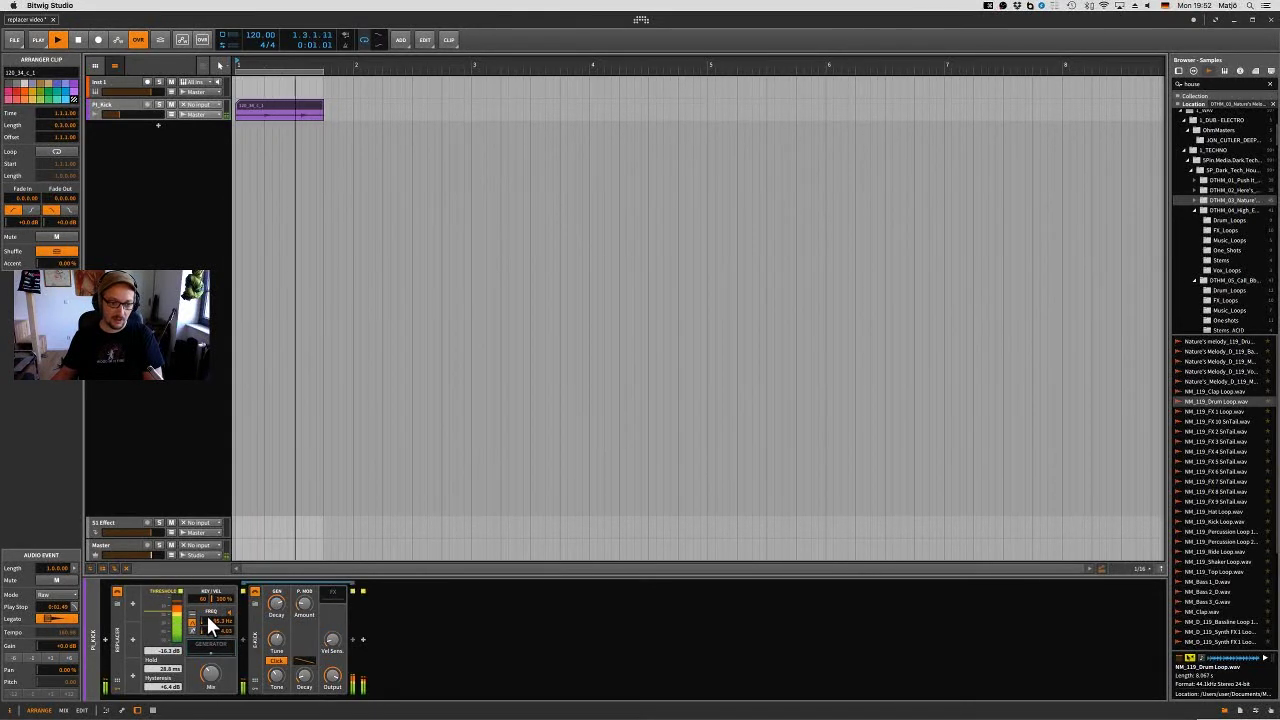
key("space")
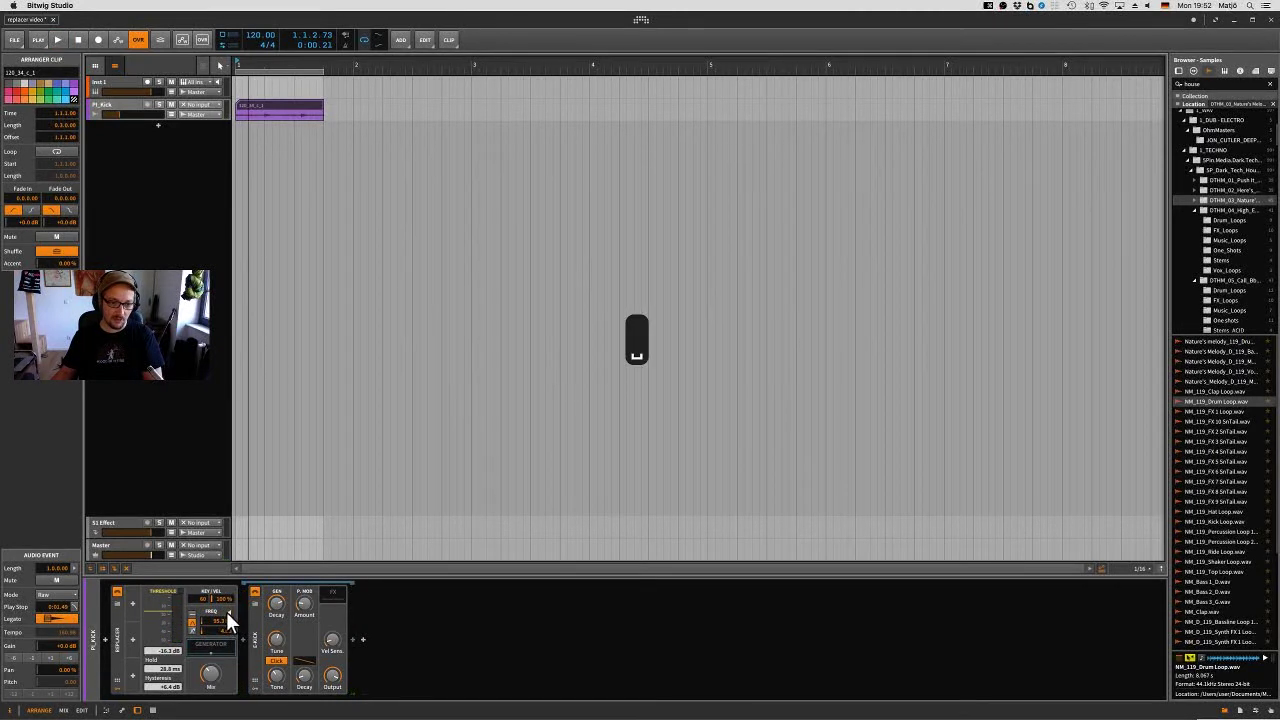
key("space")
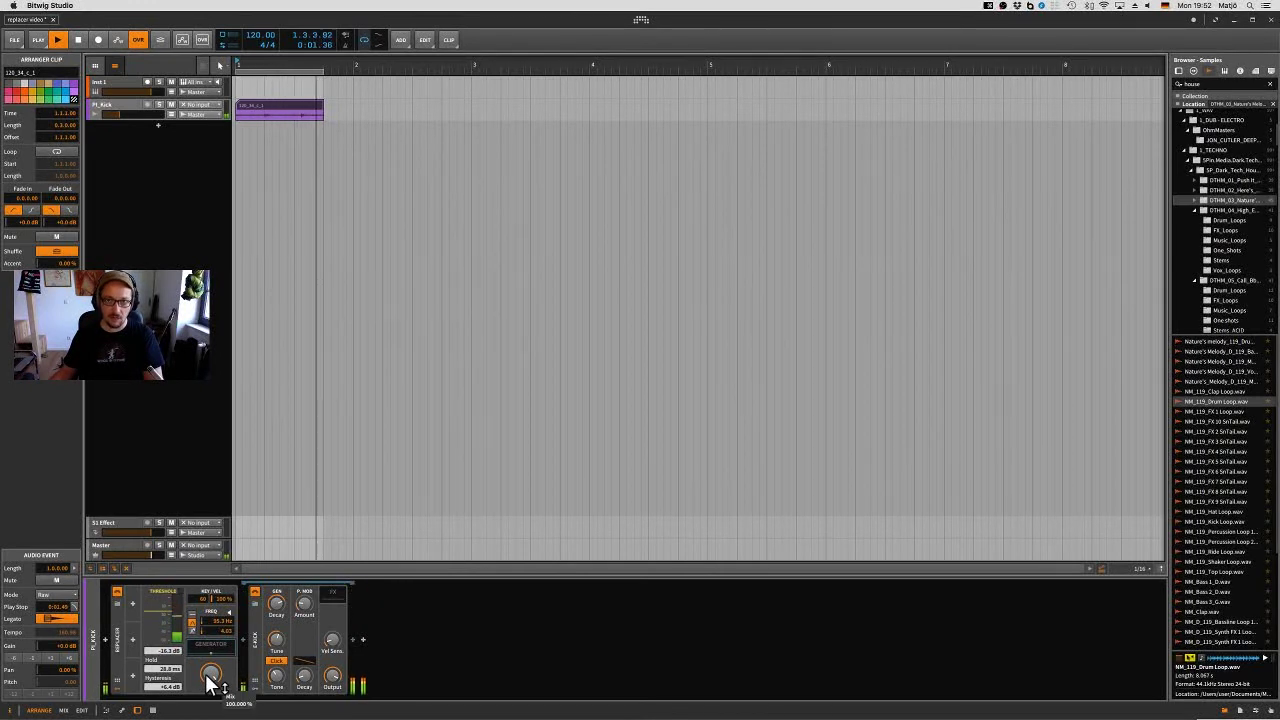
key("space")
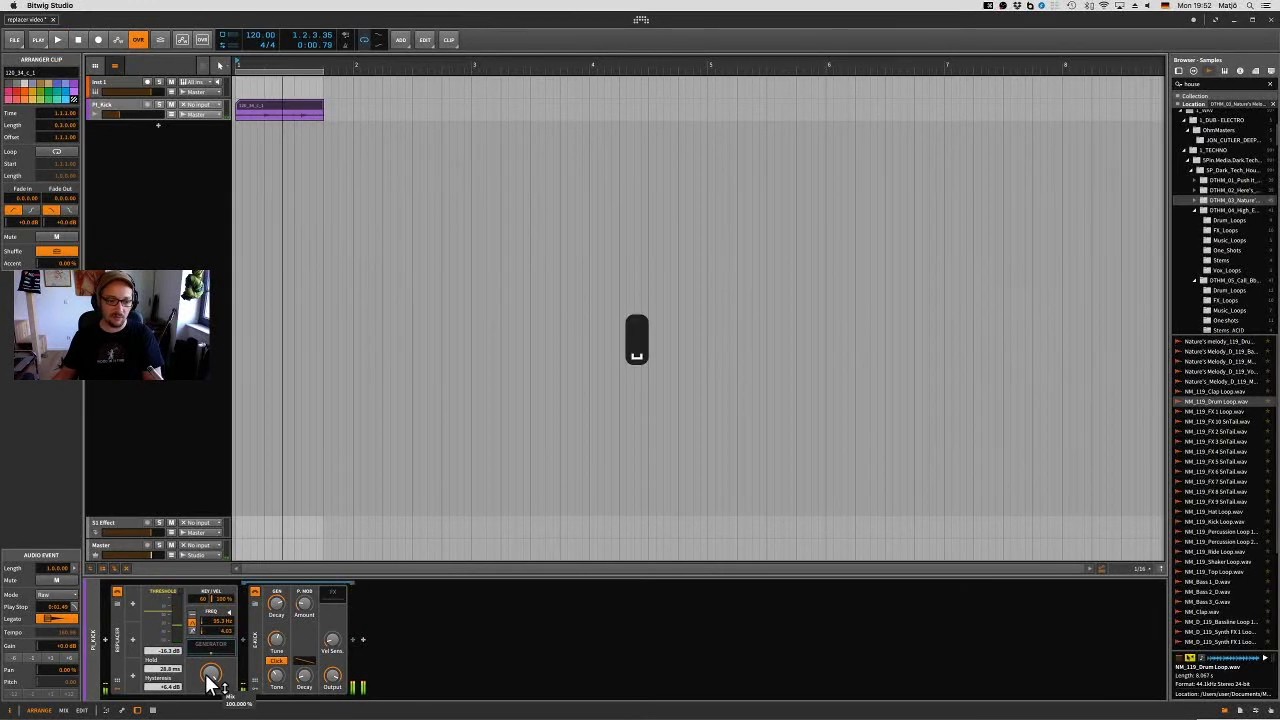
left_click(119, 641)
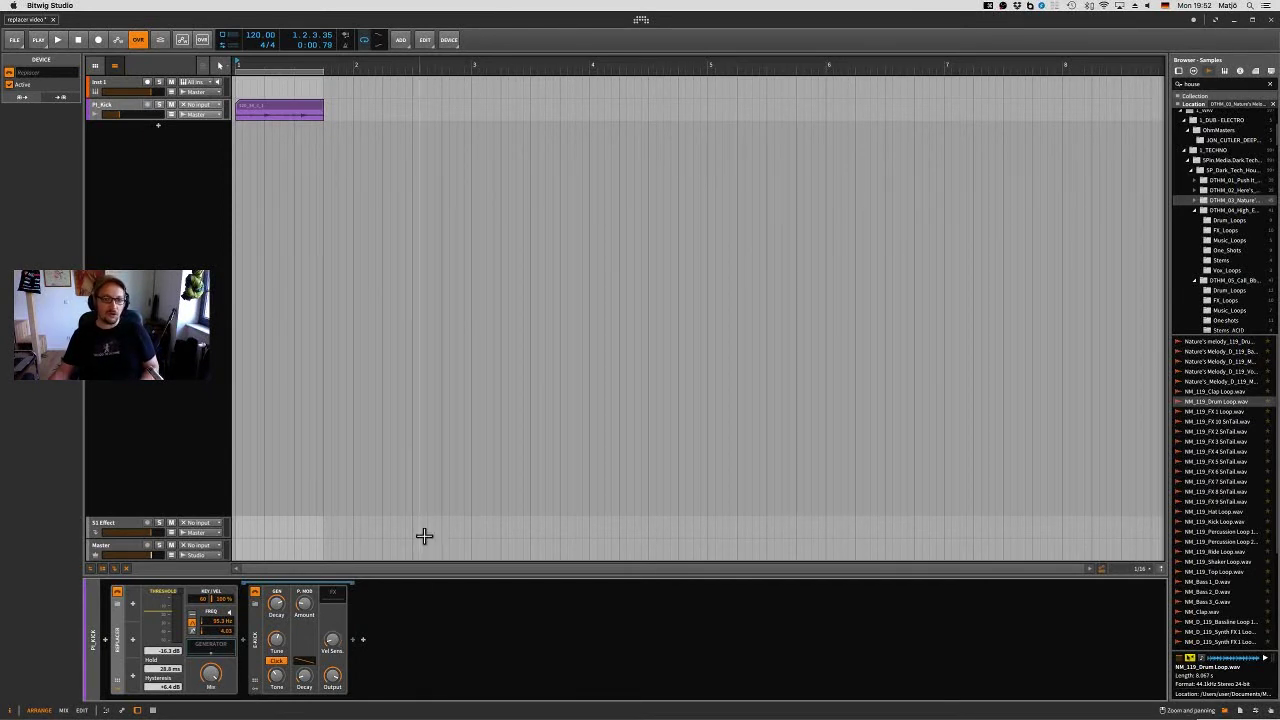
left_click(105, 640)
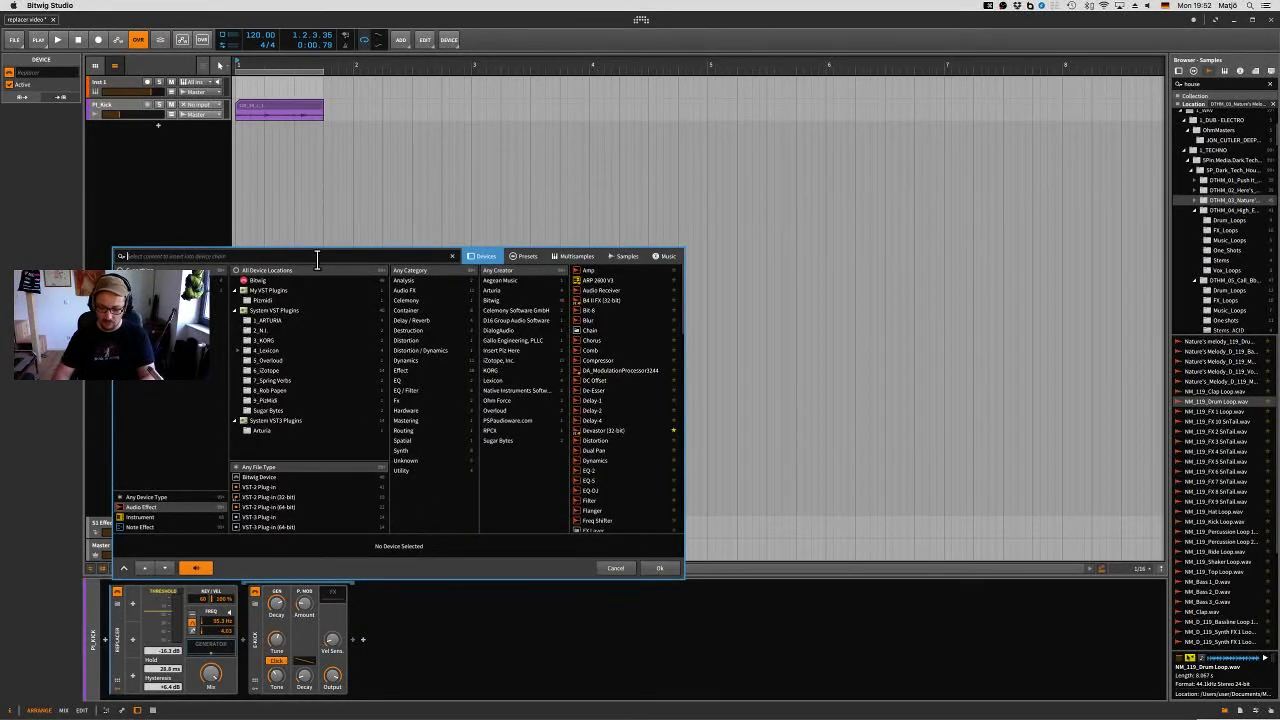
Add a Multiband FX-3 before the Replacer and audition the loop.
type("multi")
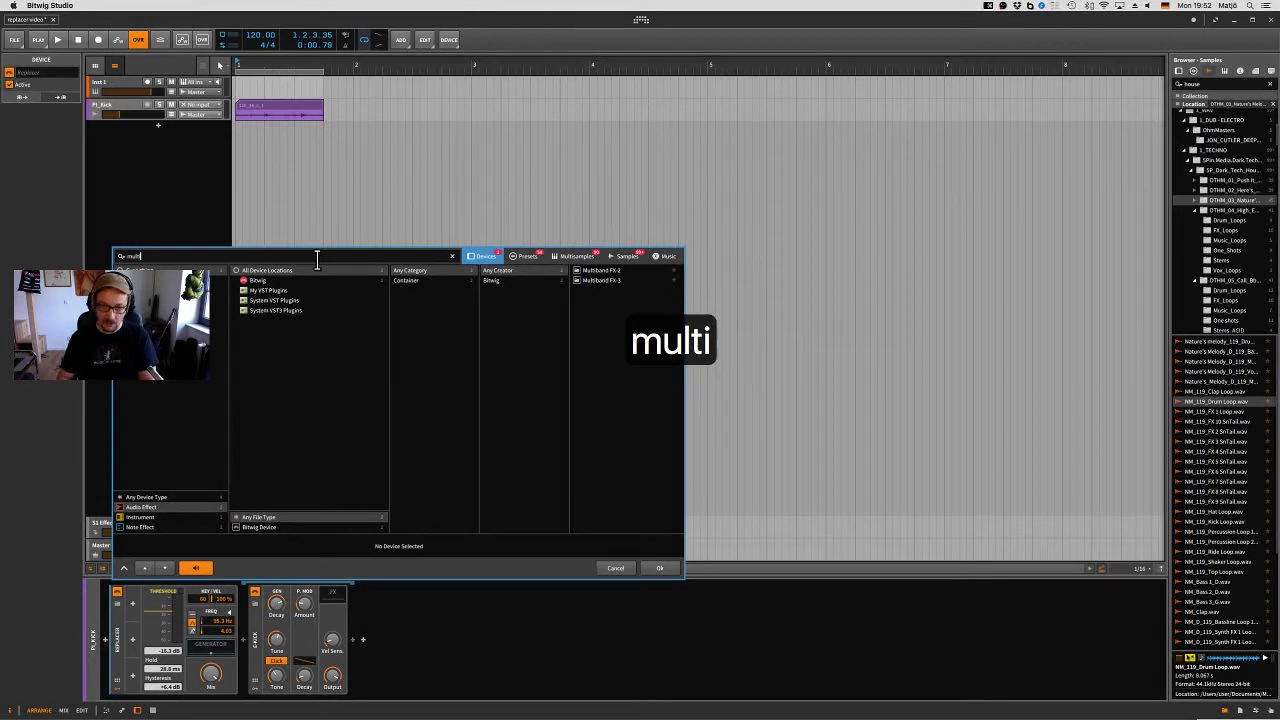
left_click(603, 279)
left_click(659, 566)
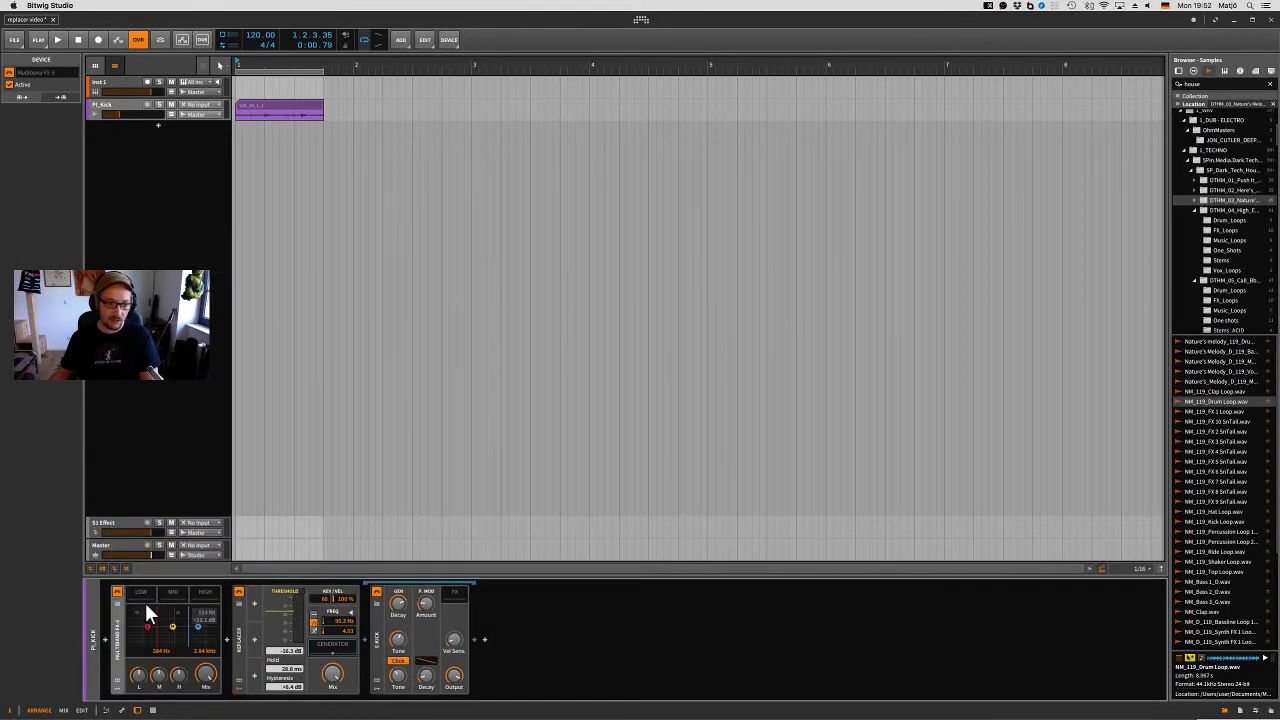
left_click(237, 631)
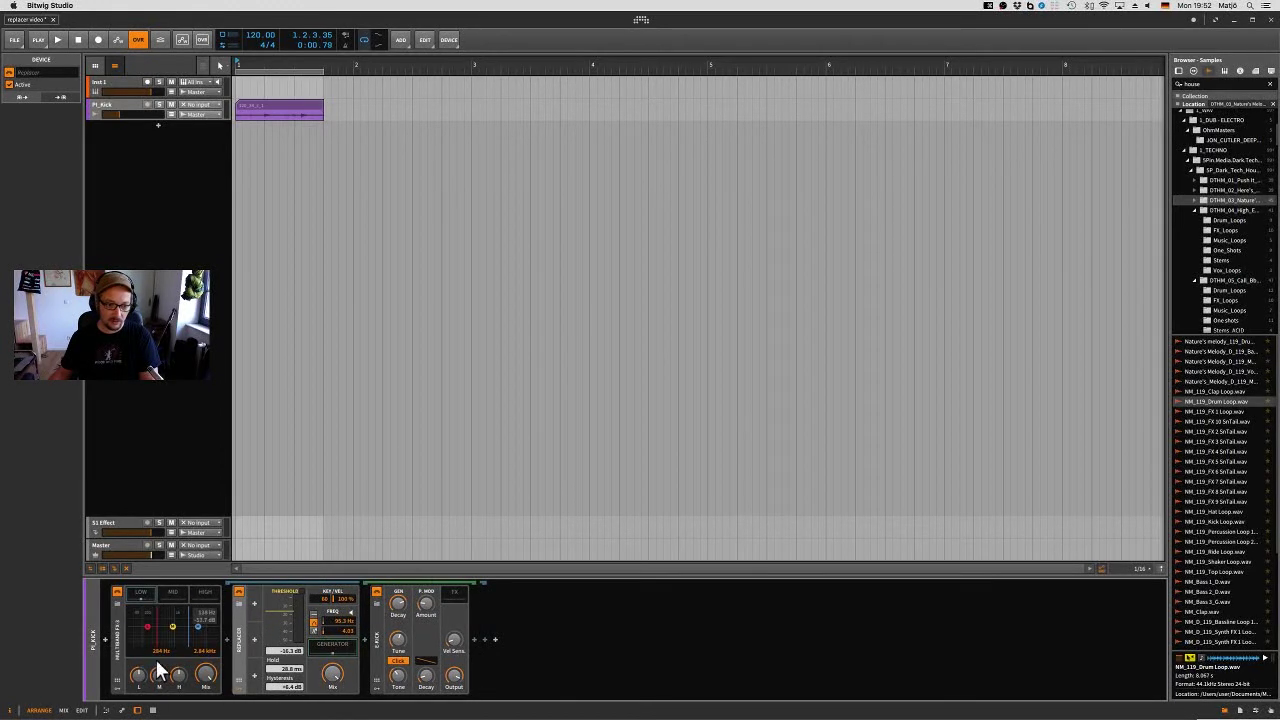
key("space")
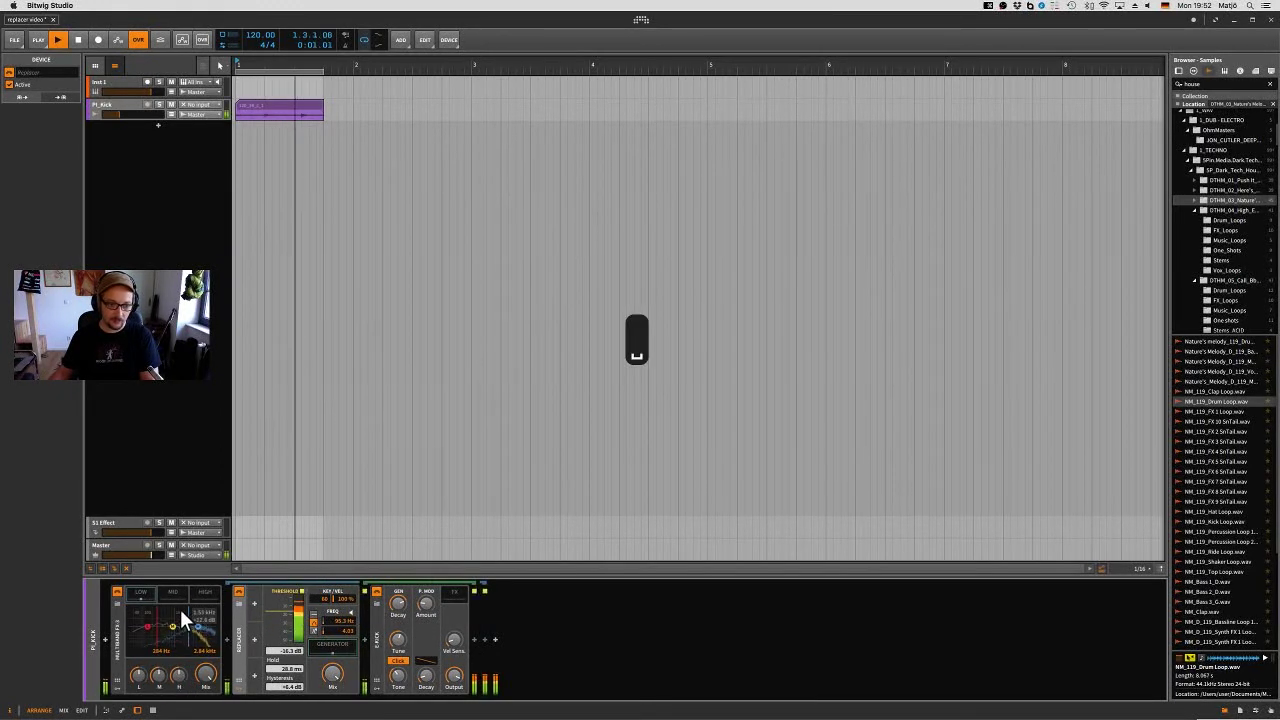
key("space")
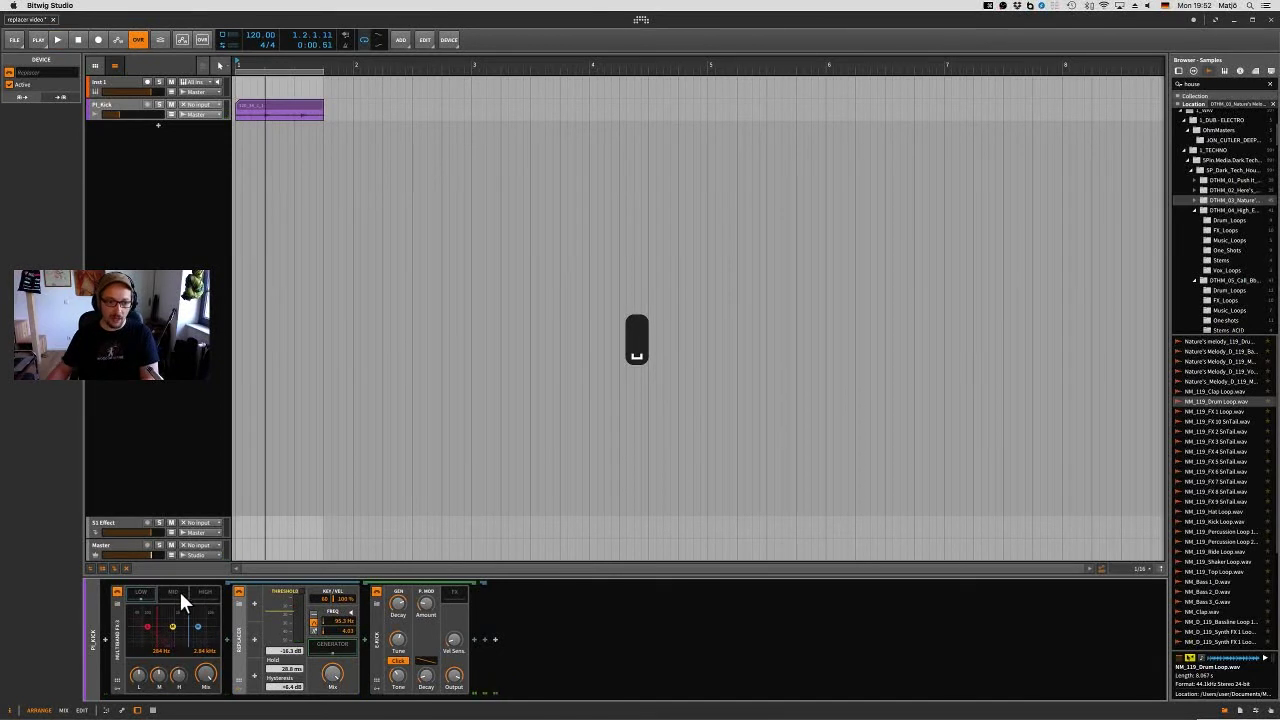
Add a Replacer to the Multiband FX-3 mid band chain and audition the loop.
left_click(176, 590)
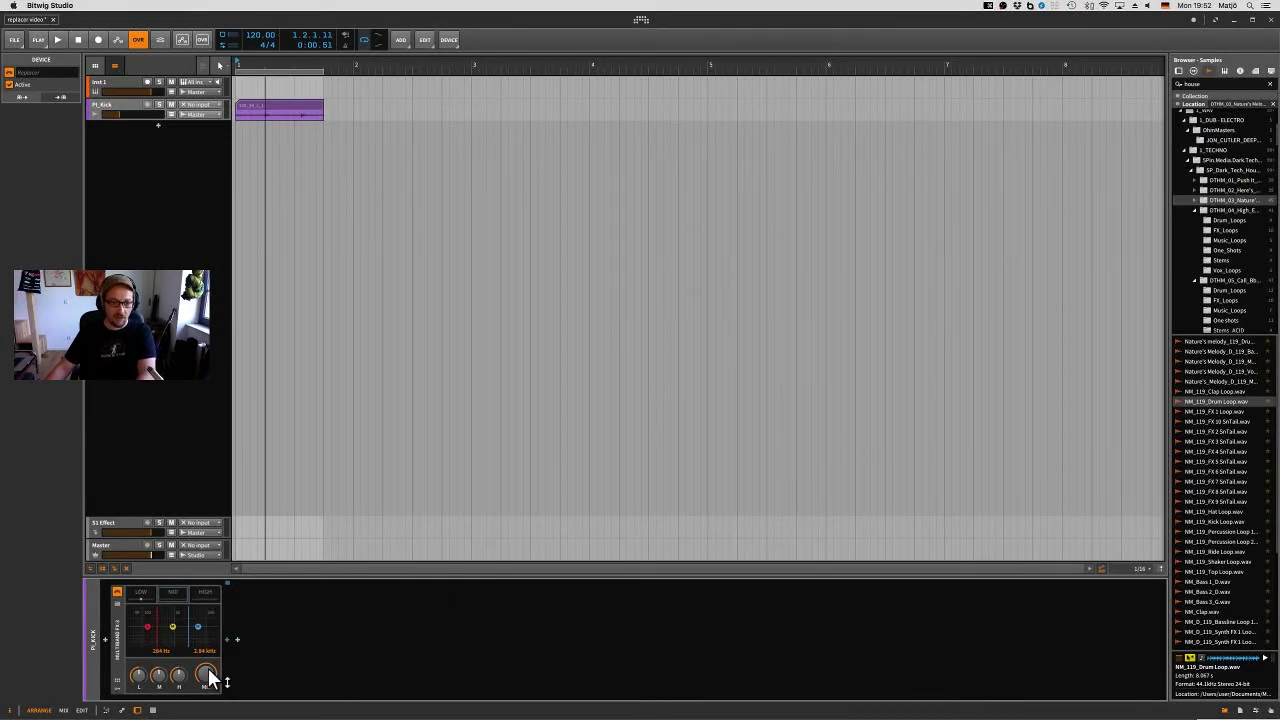
left_click(226, 640)
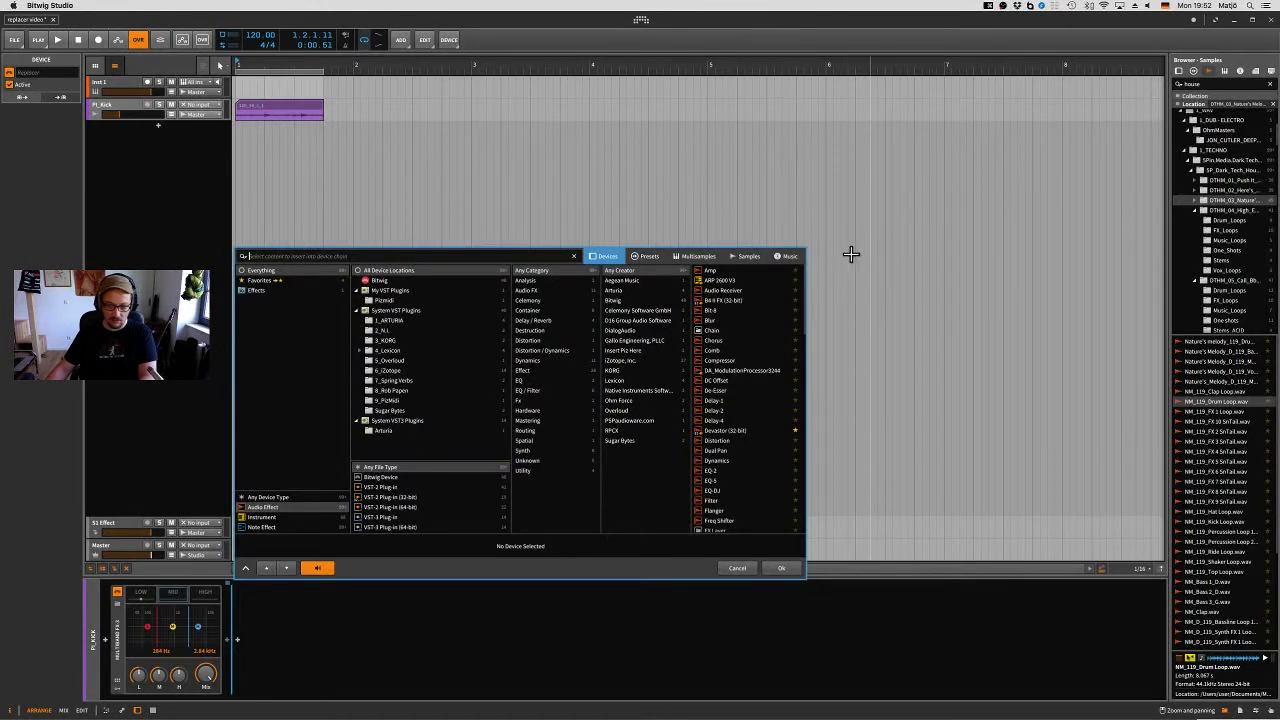
type("rep")
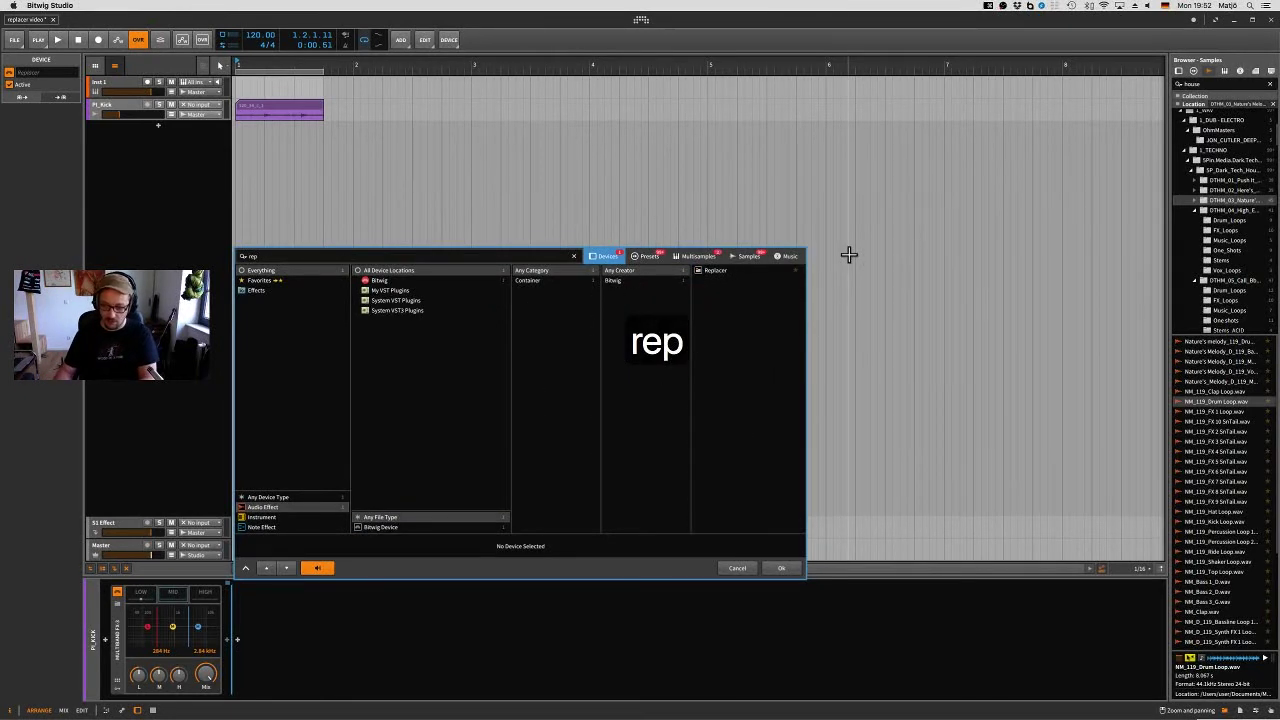
key("Down")
key("Return")
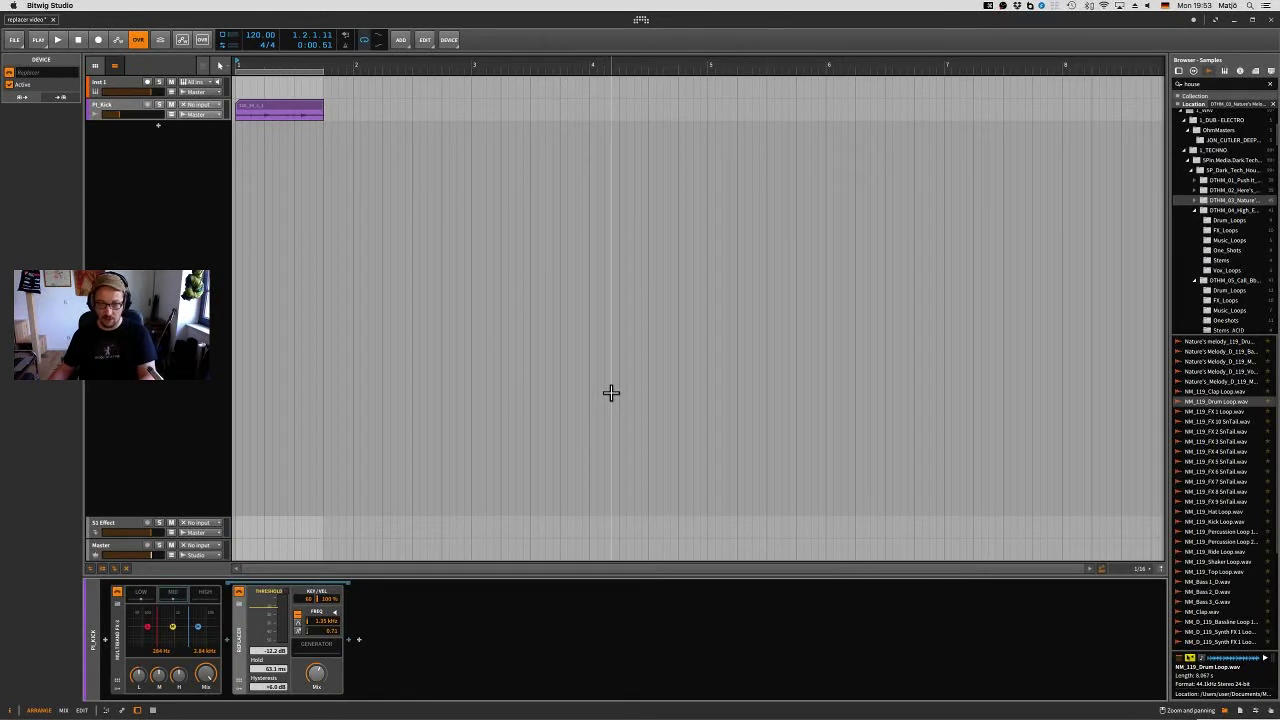
key("space")
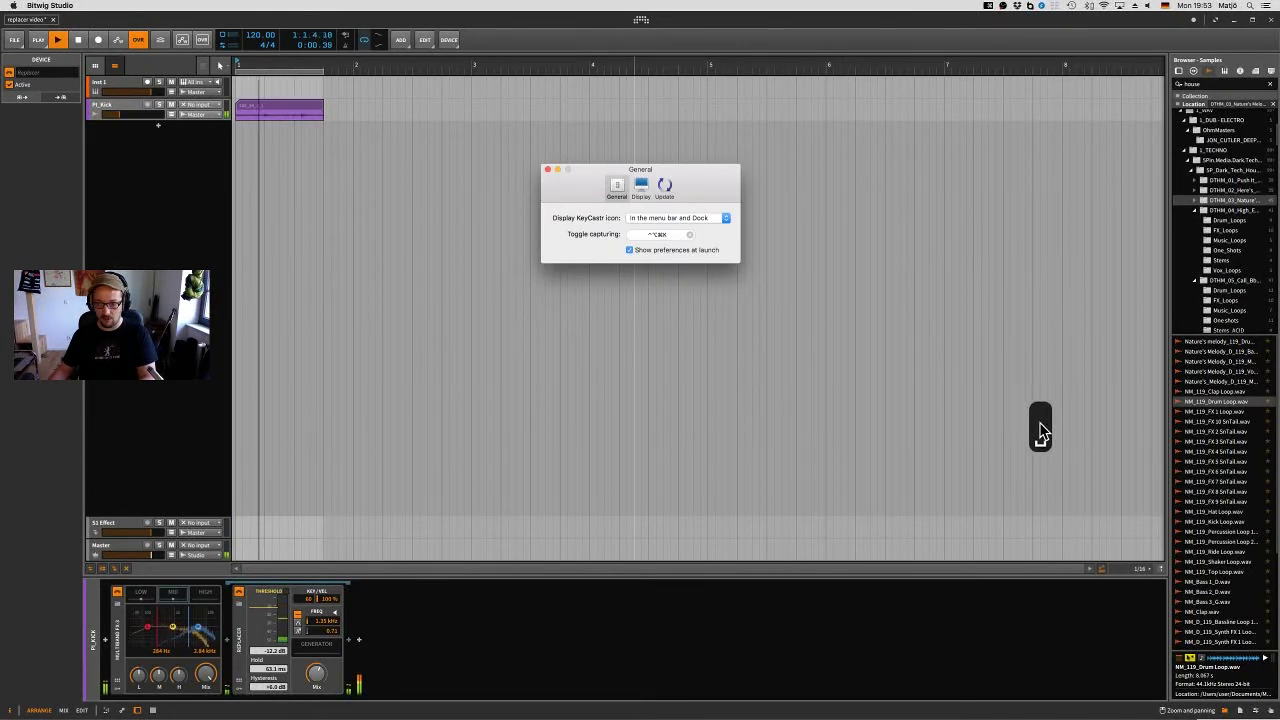
left_click(551, 334)
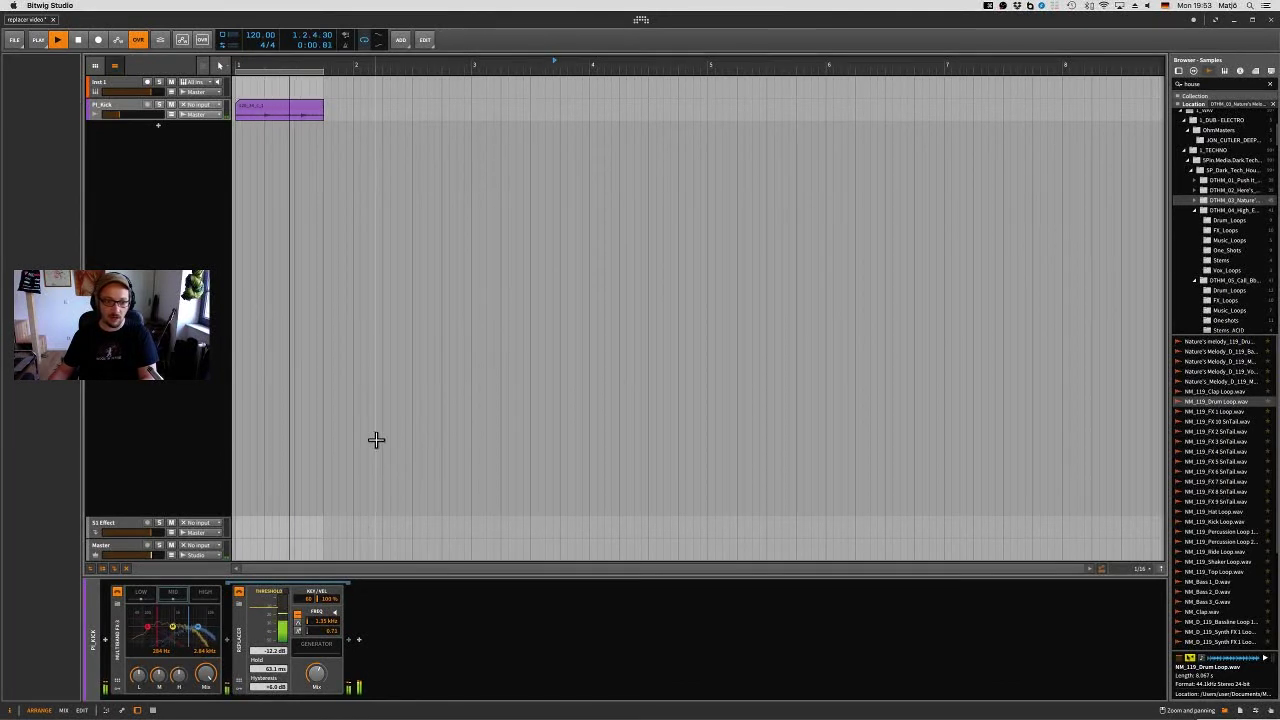
key("space")
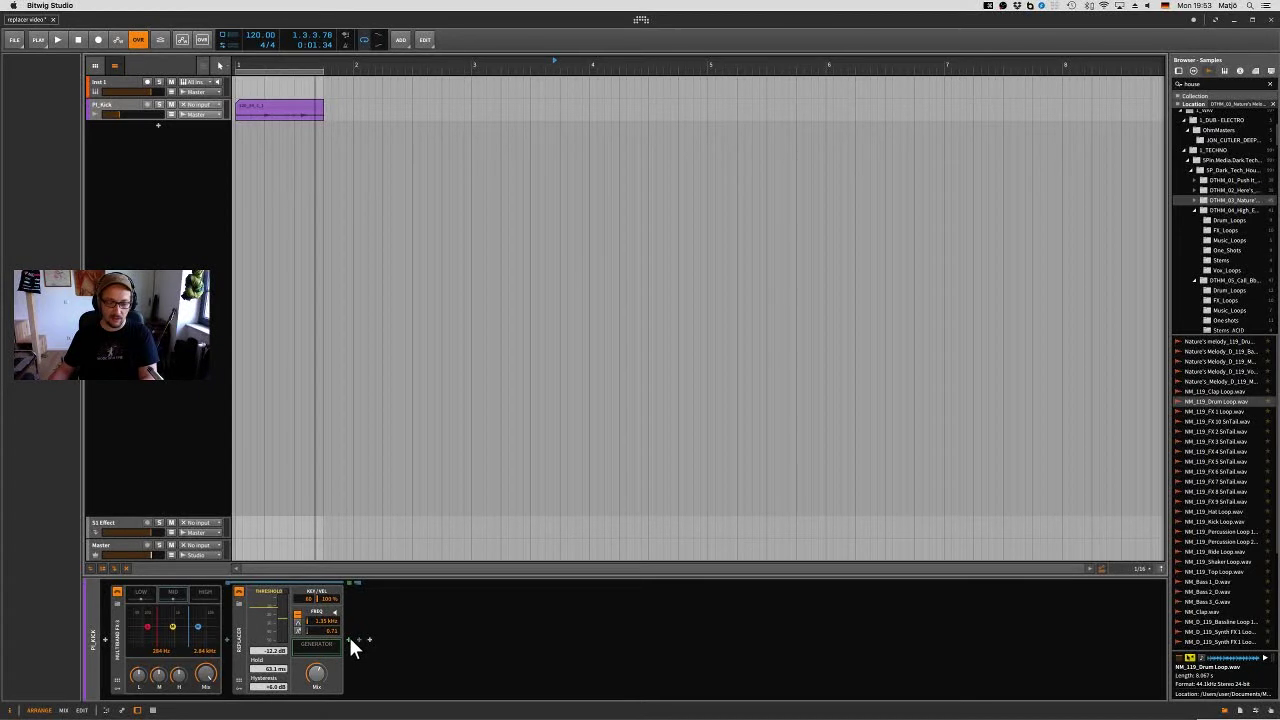
Insert an E-Clap after the Replacer and play the loop to hear the claps.
left_click(350, 640)
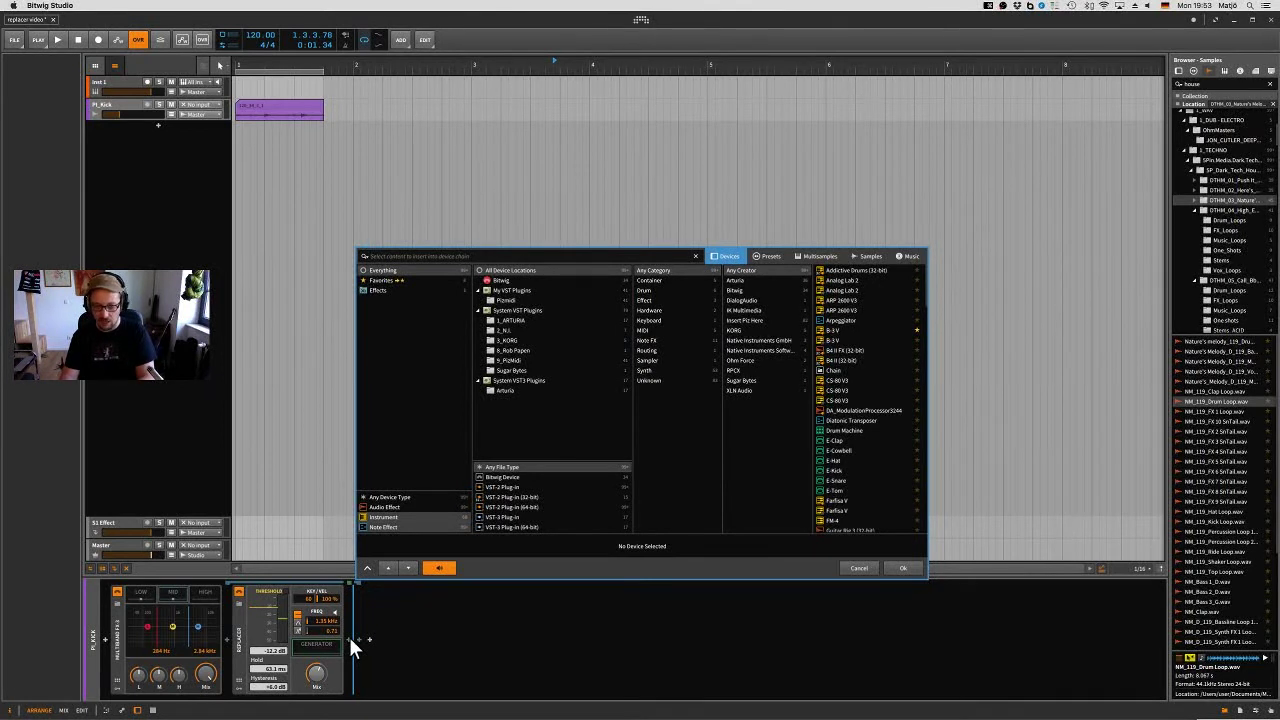
type("clap")
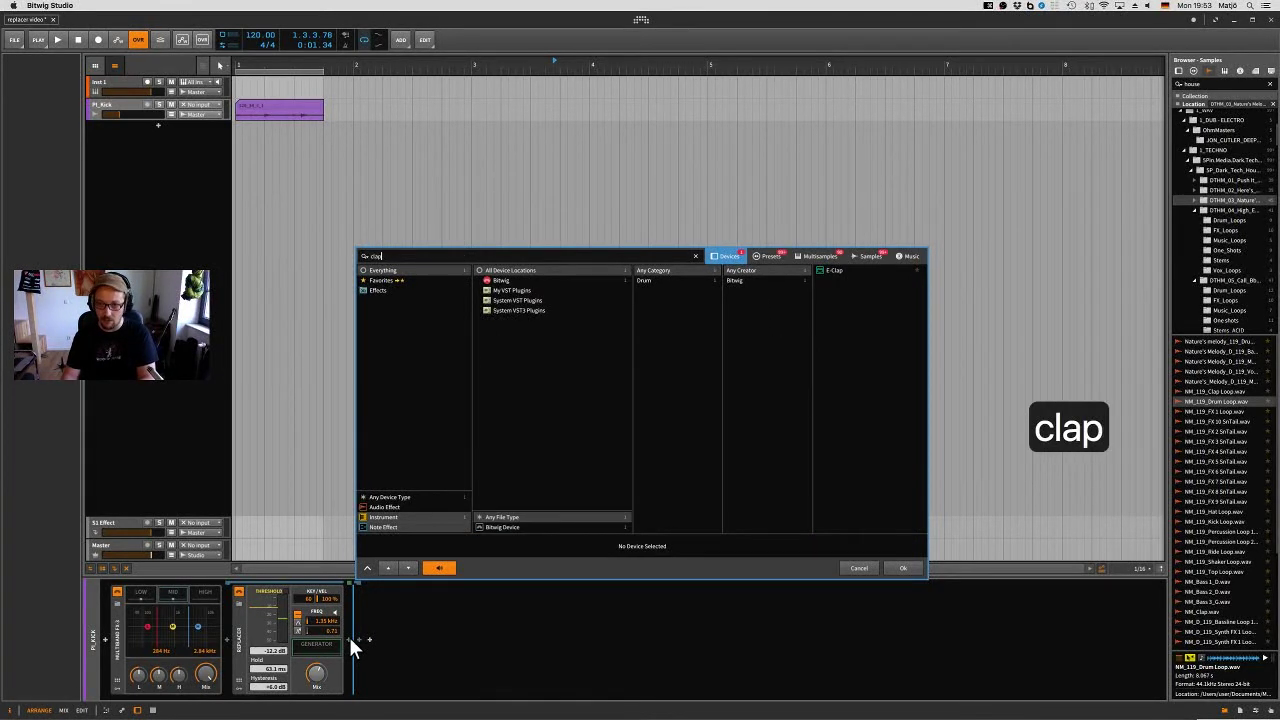
key("Down")
key("Return")
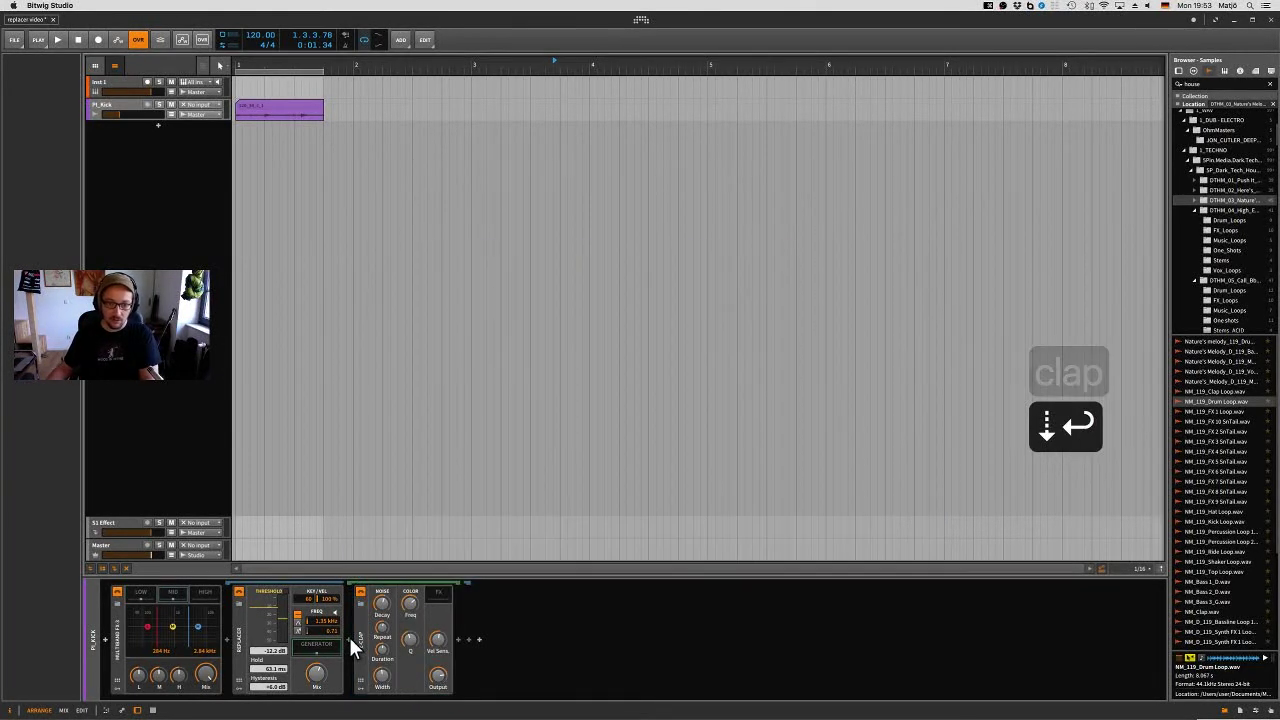
key("space")
key("space")
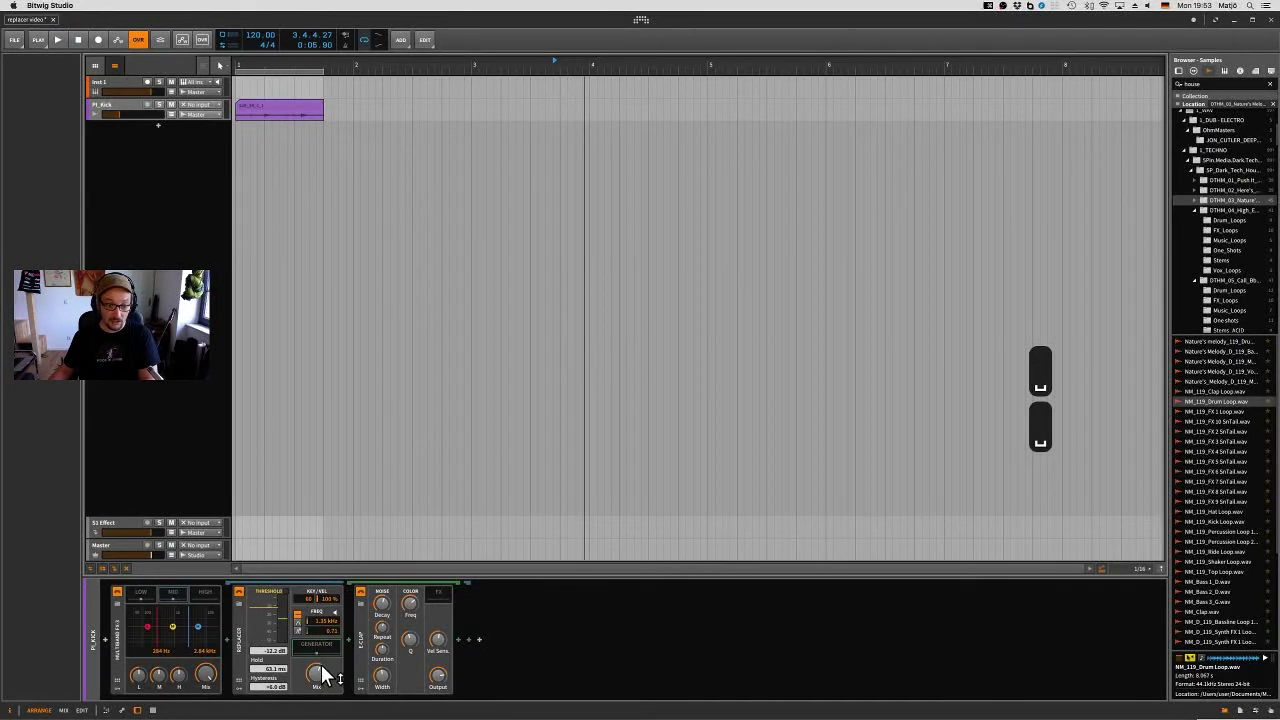
key("space")
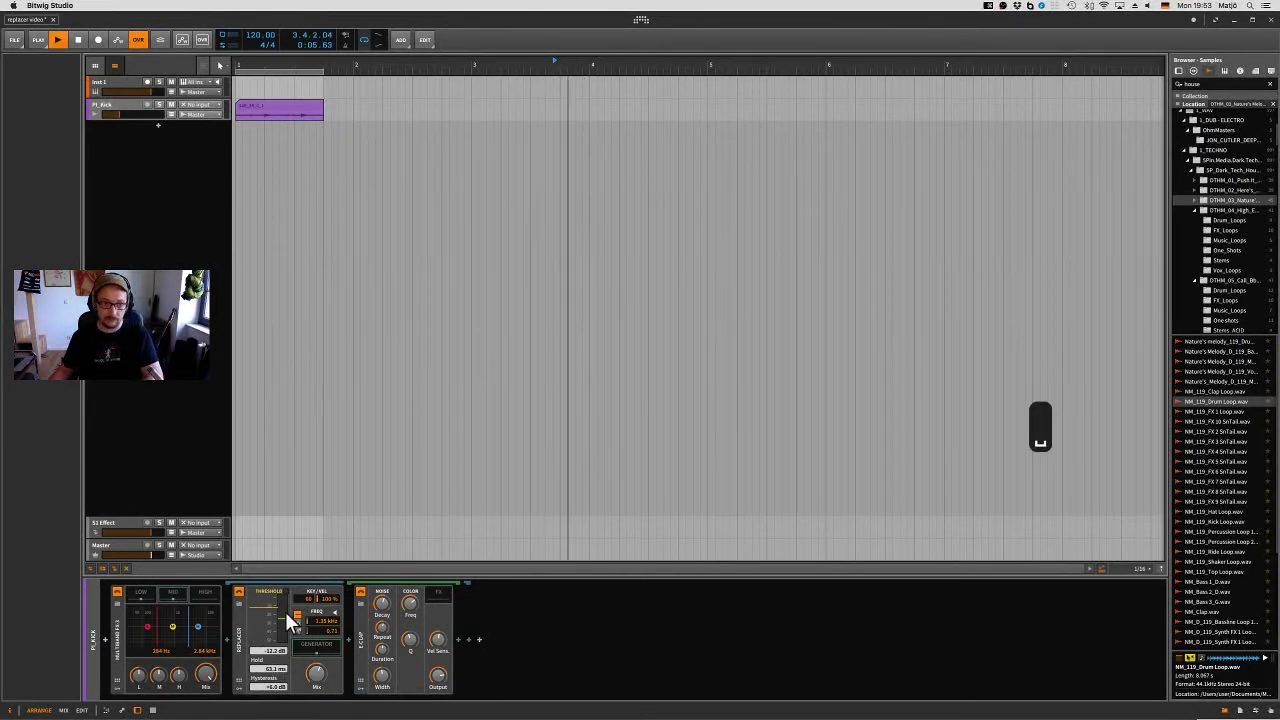
key("space")
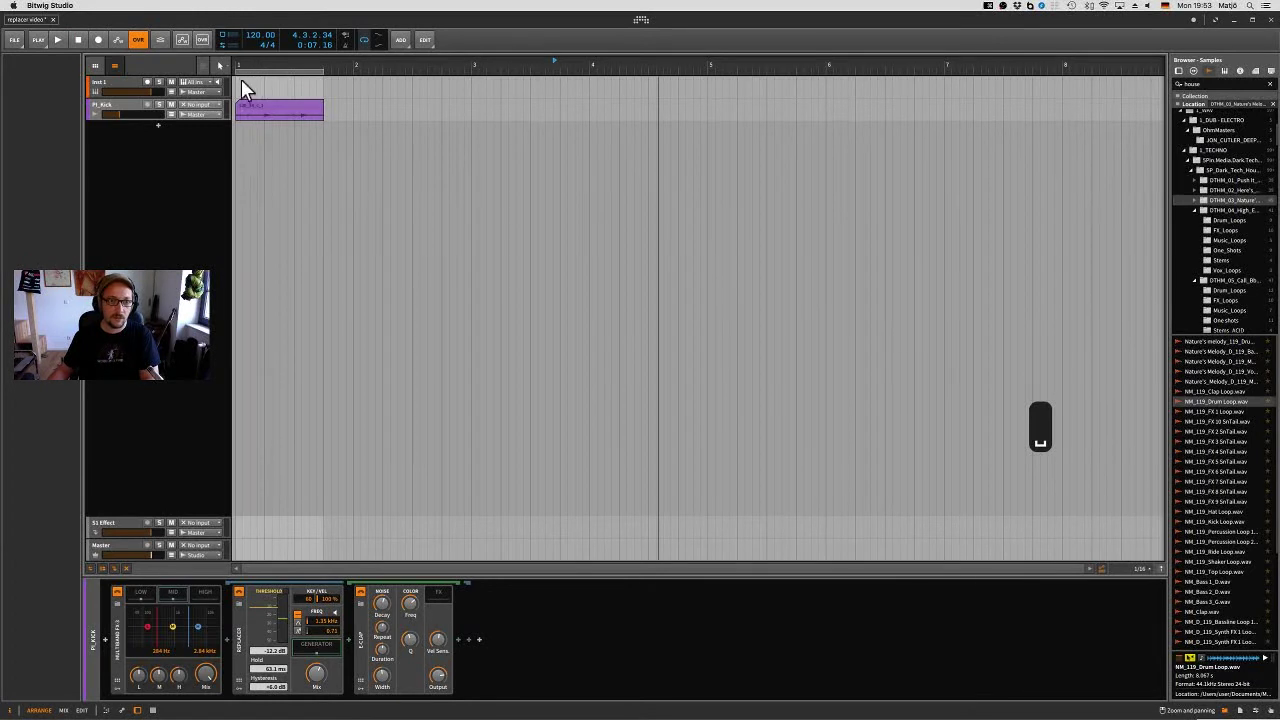
Set the clap Replacer mix to about 34.70% and reset the mid and high band gains.
left_click(263, 109)
key("space")
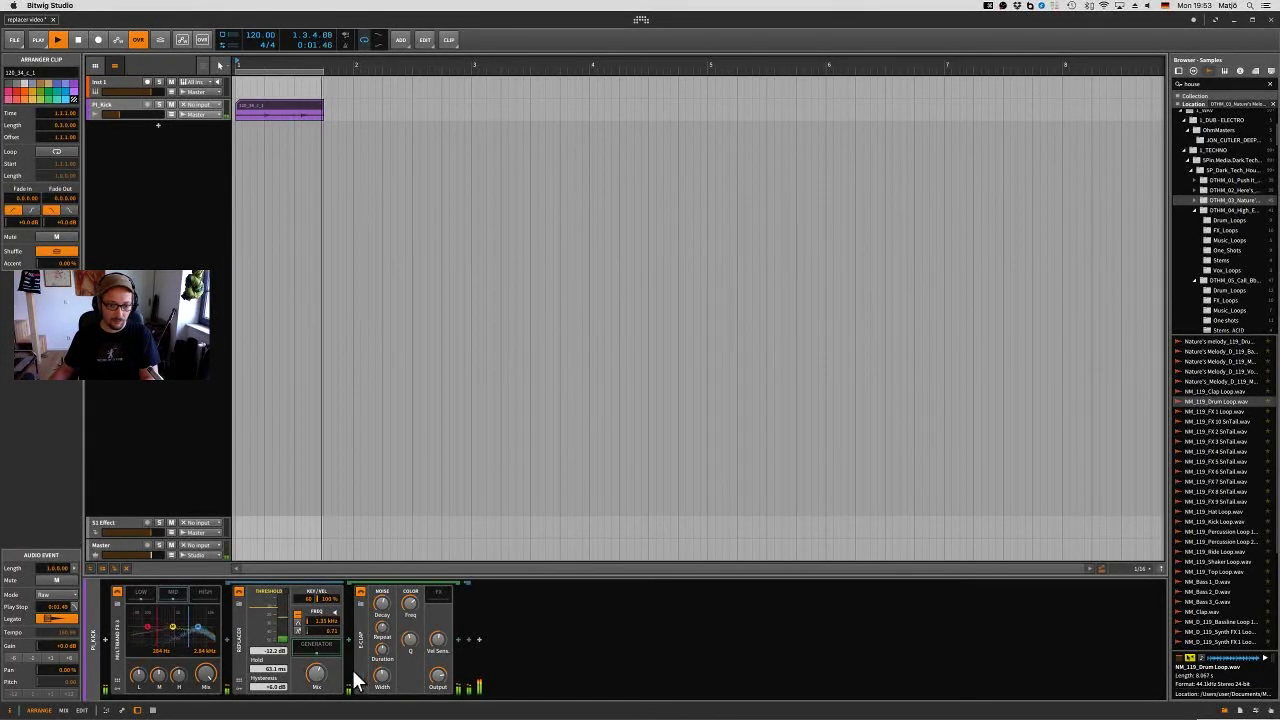
left_click_drag(338, 684, 338, 680)
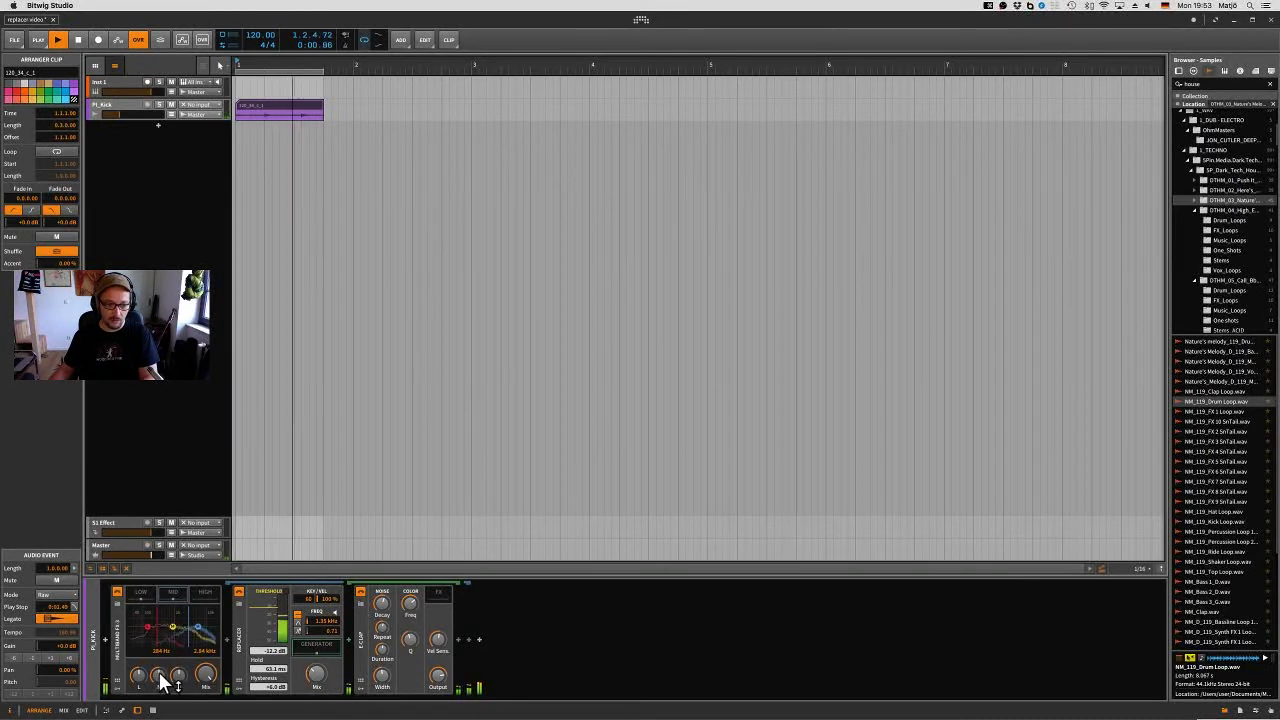
double_click(160, 676)
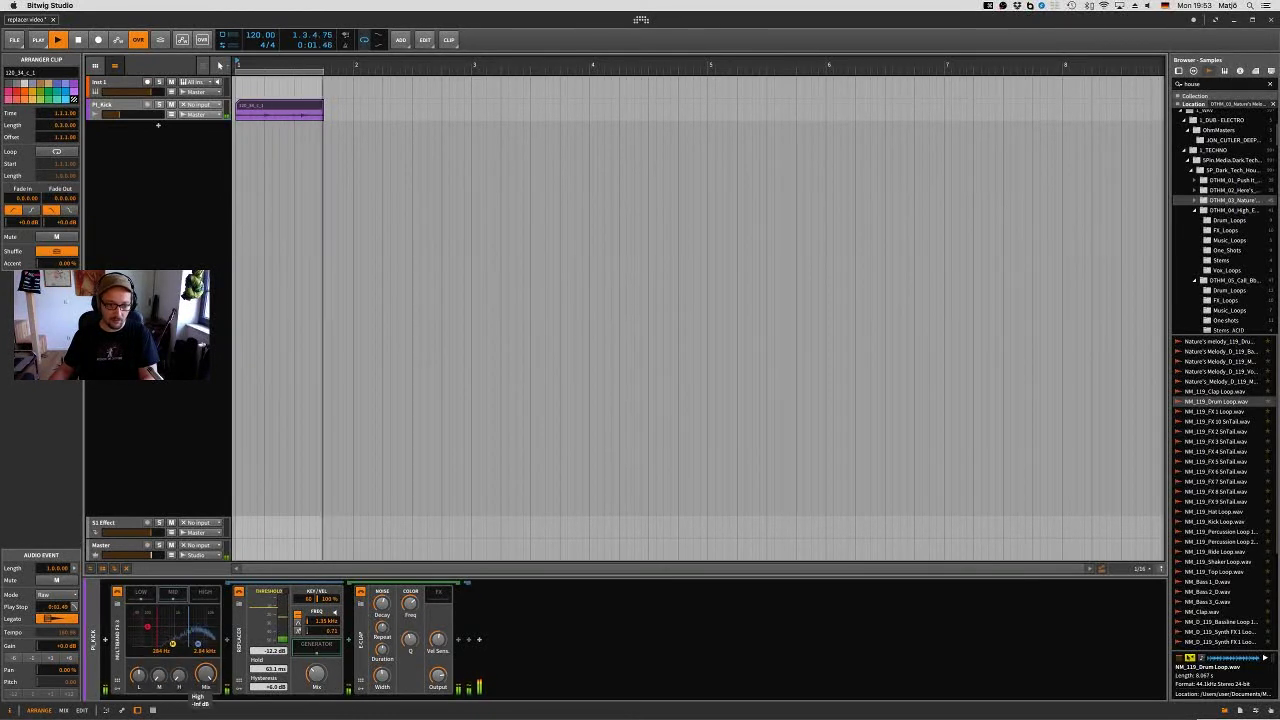
double_click(178, 676)
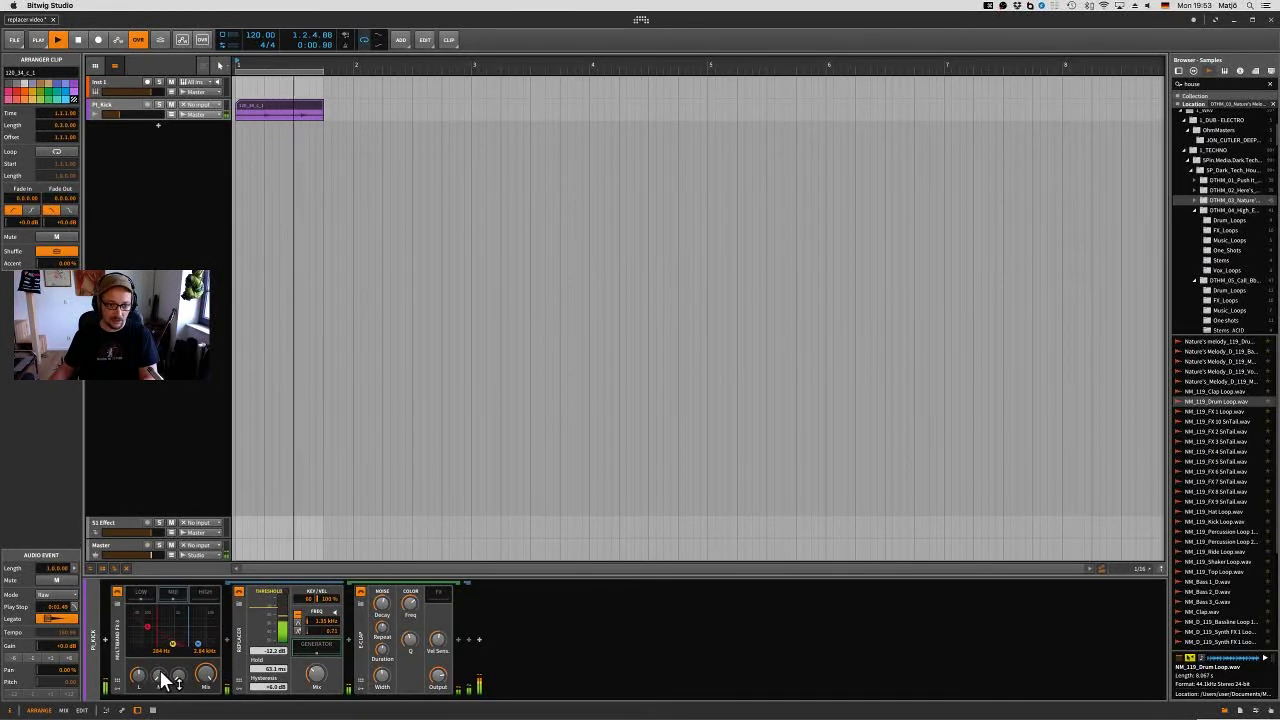
Lower the kick Replacer mix to 33.5% and the mid band level to about -11.6 dB.
key("ctrl+z")
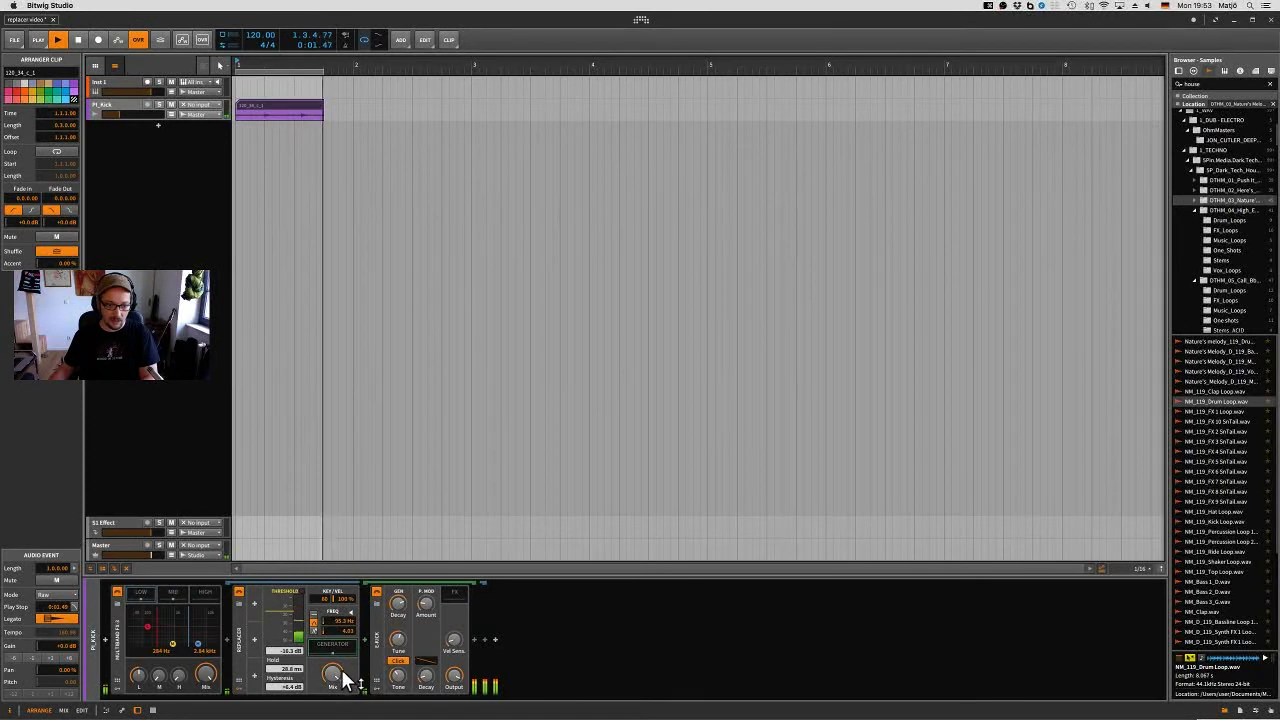
mouse_move(333, 673)
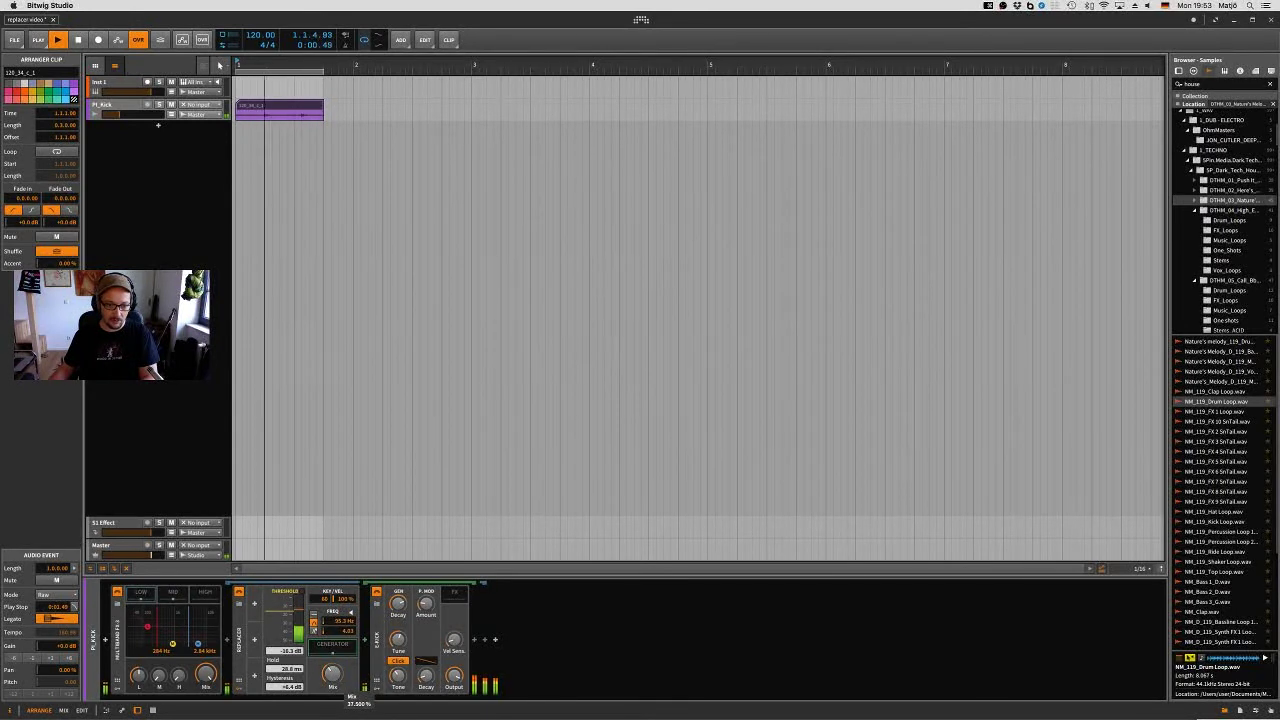
left_click_drag(336, 678, 336, 690)
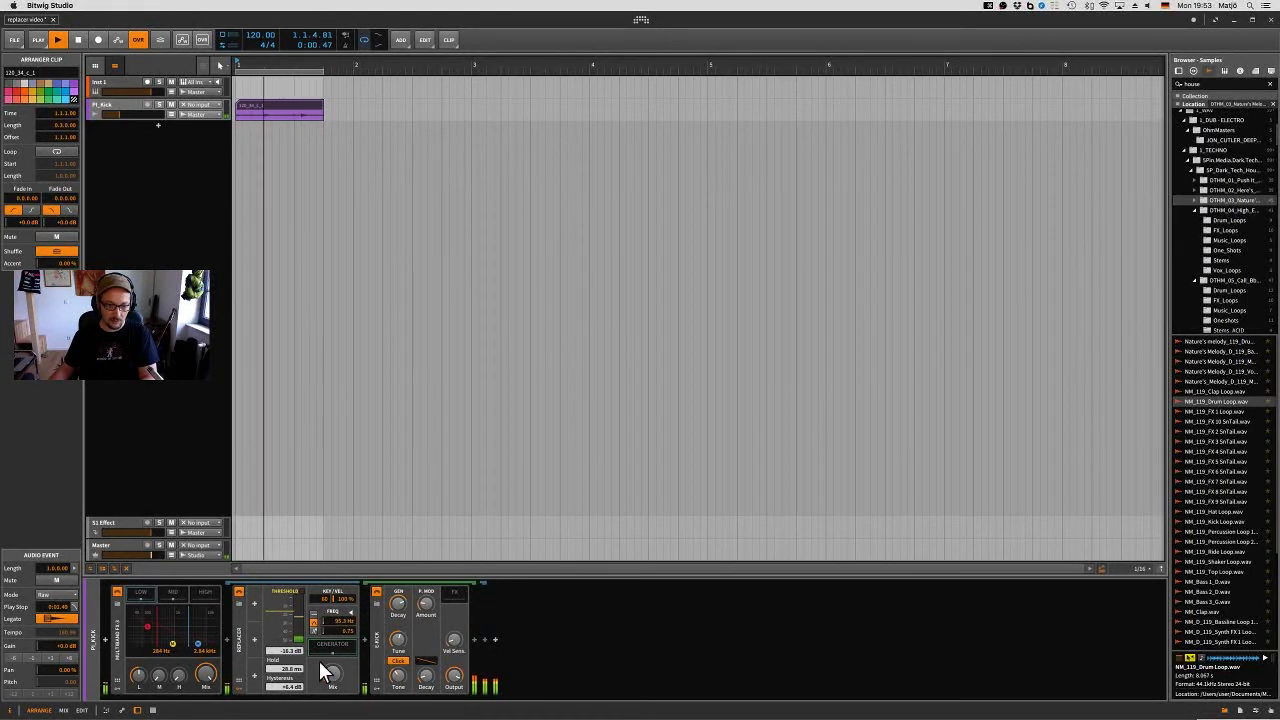
left_click(174, 591)
left_click_drag(159, 676, 180, 705)
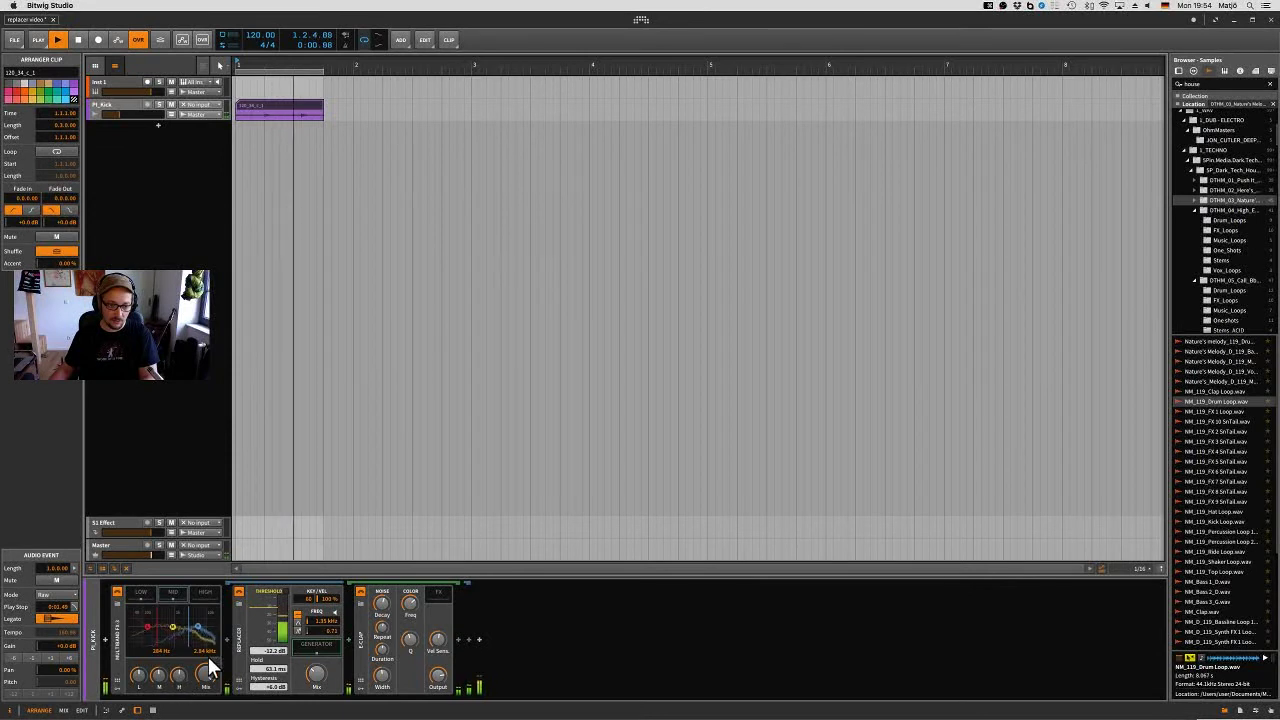
key("space")
left_click(207, 591)
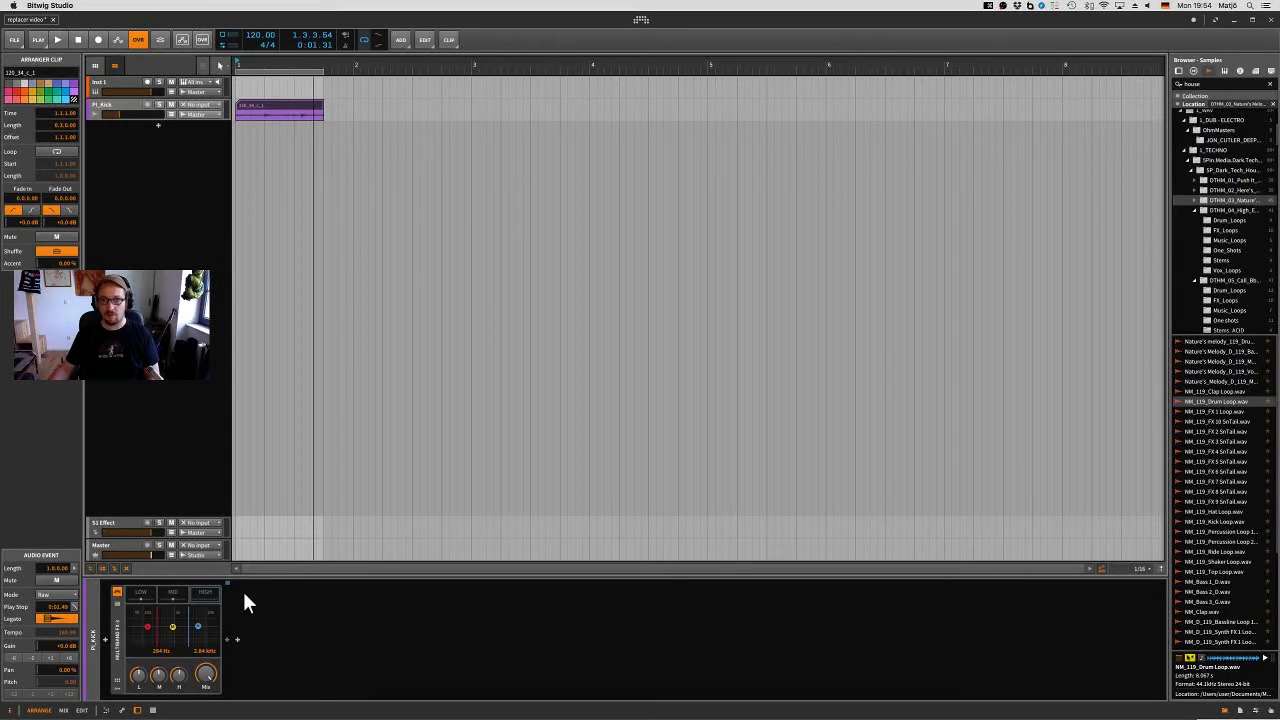
Show the low band's chain and select its Replacer (-18.3 dB, 95.3 Hz) feeding the E-Kick.
left_click(144, 592)
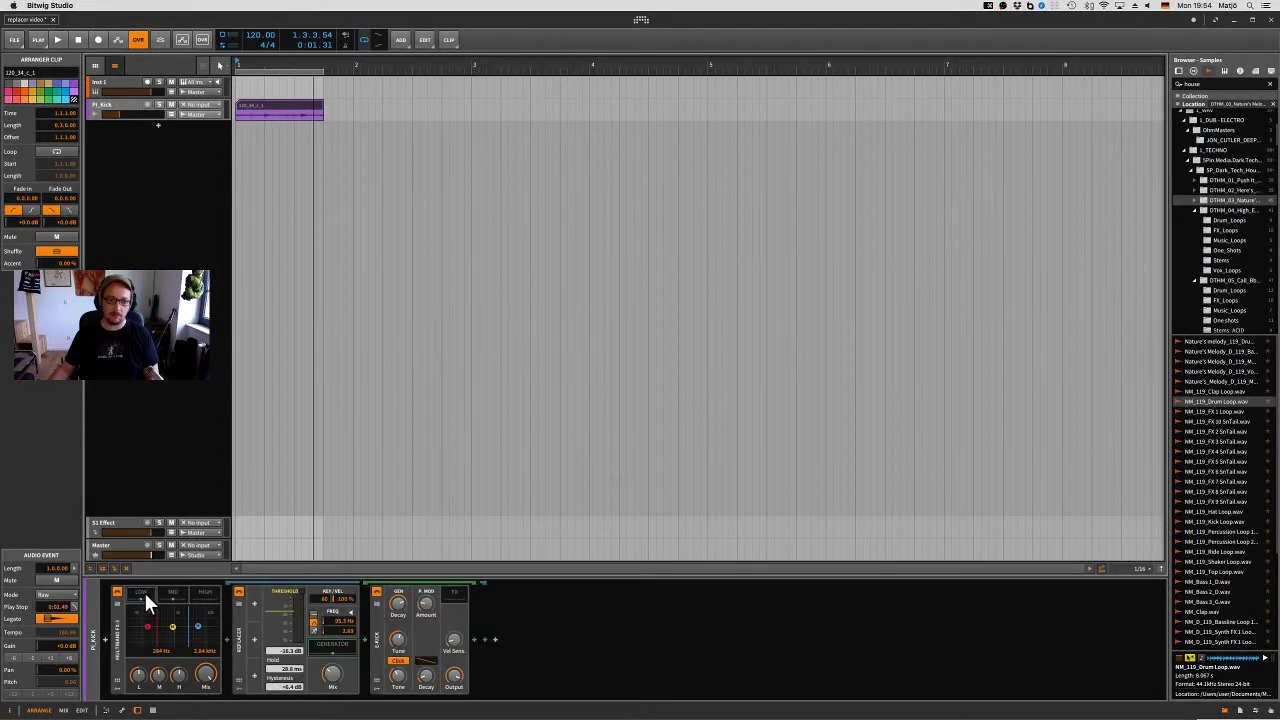
left_click(235, 637)
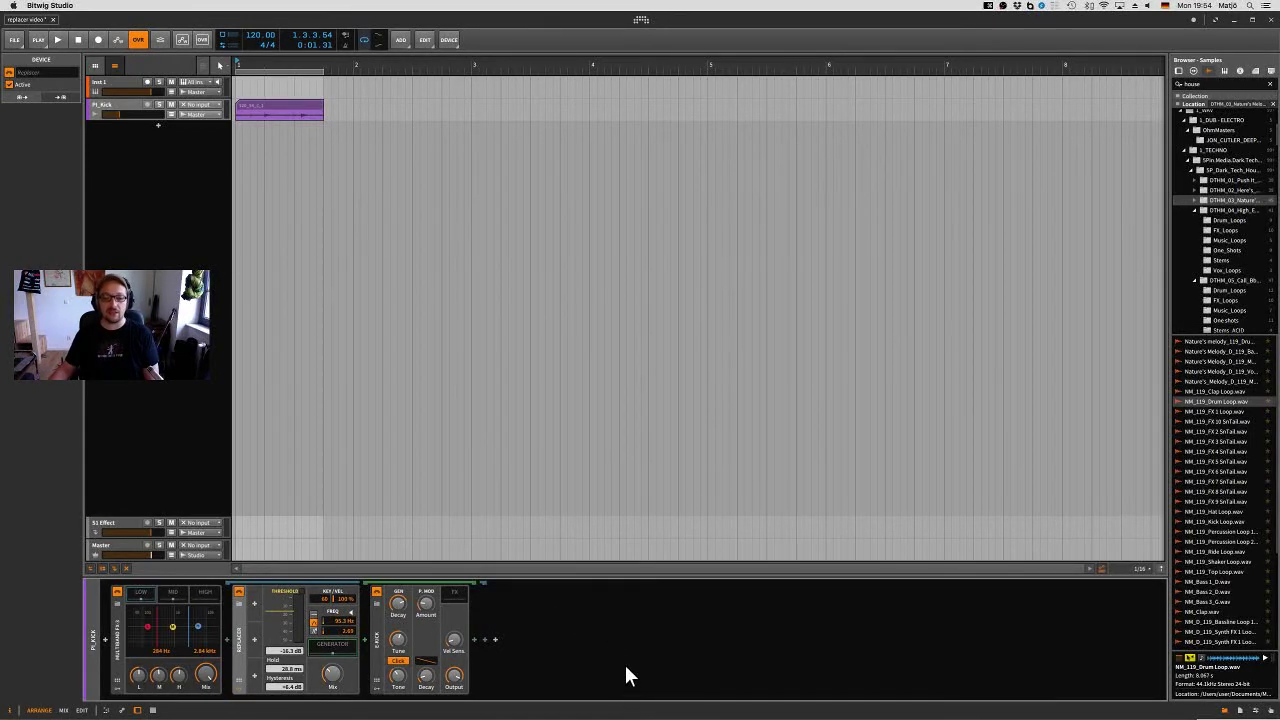
Switch to Chrome and open the Bitwig-Presets repository on GitHub.
mouse_move(592, 714)
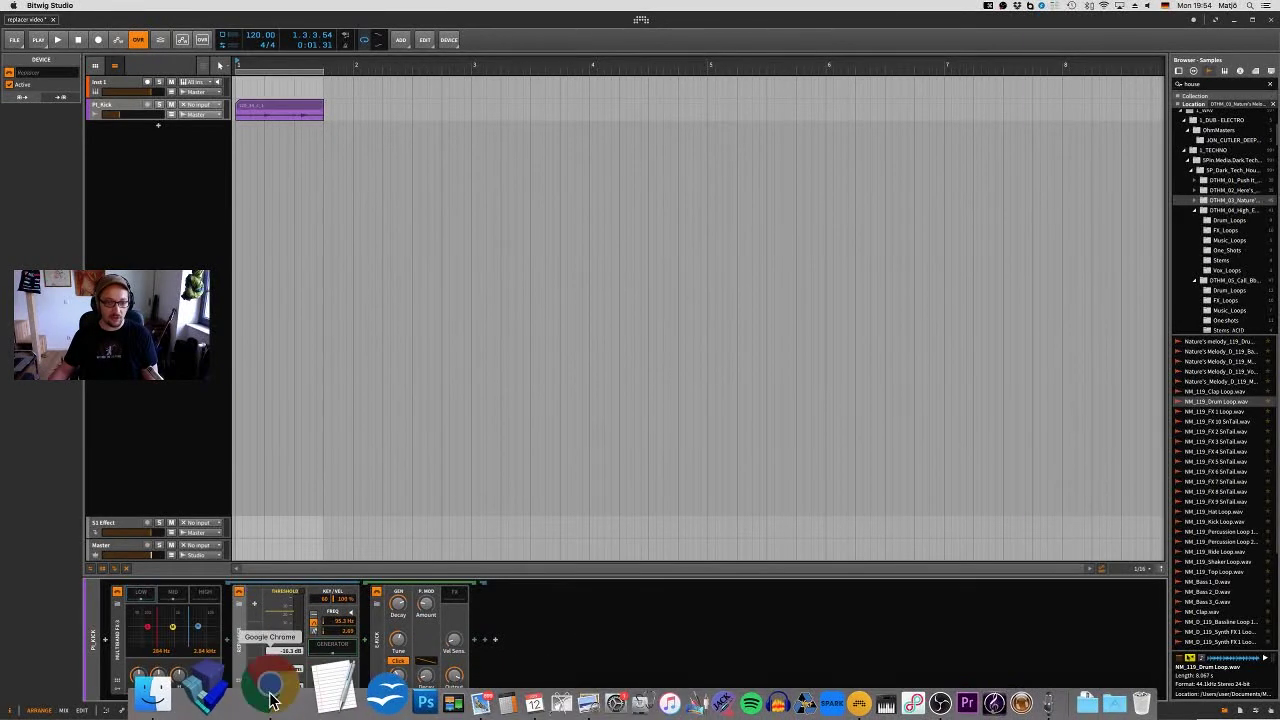
left_click(249, 688)
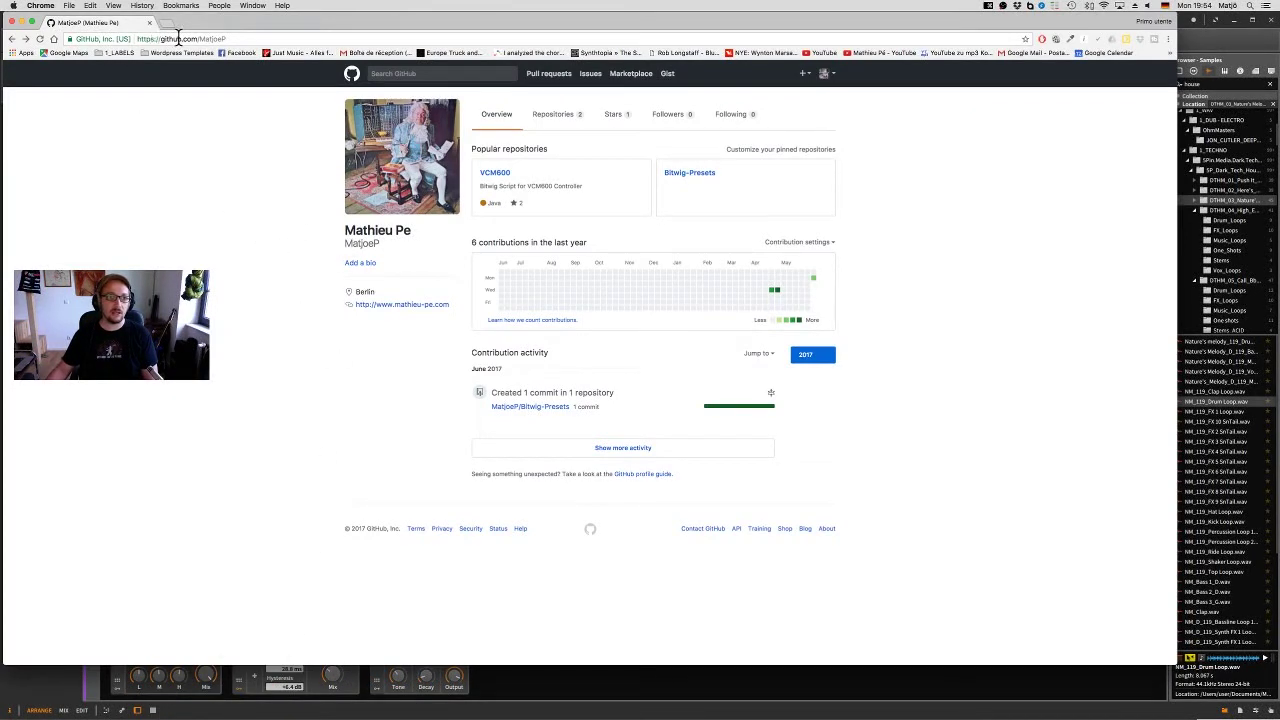
left_click_drag(342, 238, 390, 247)
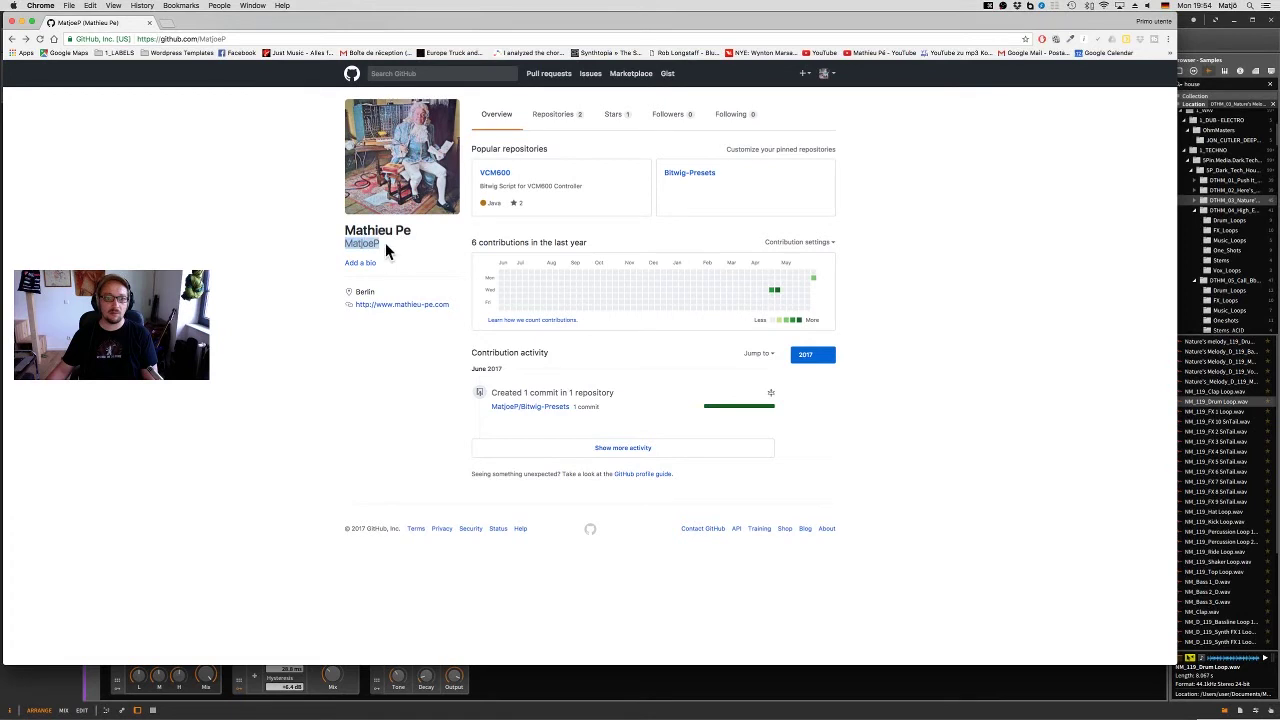
left_click(458, 286)
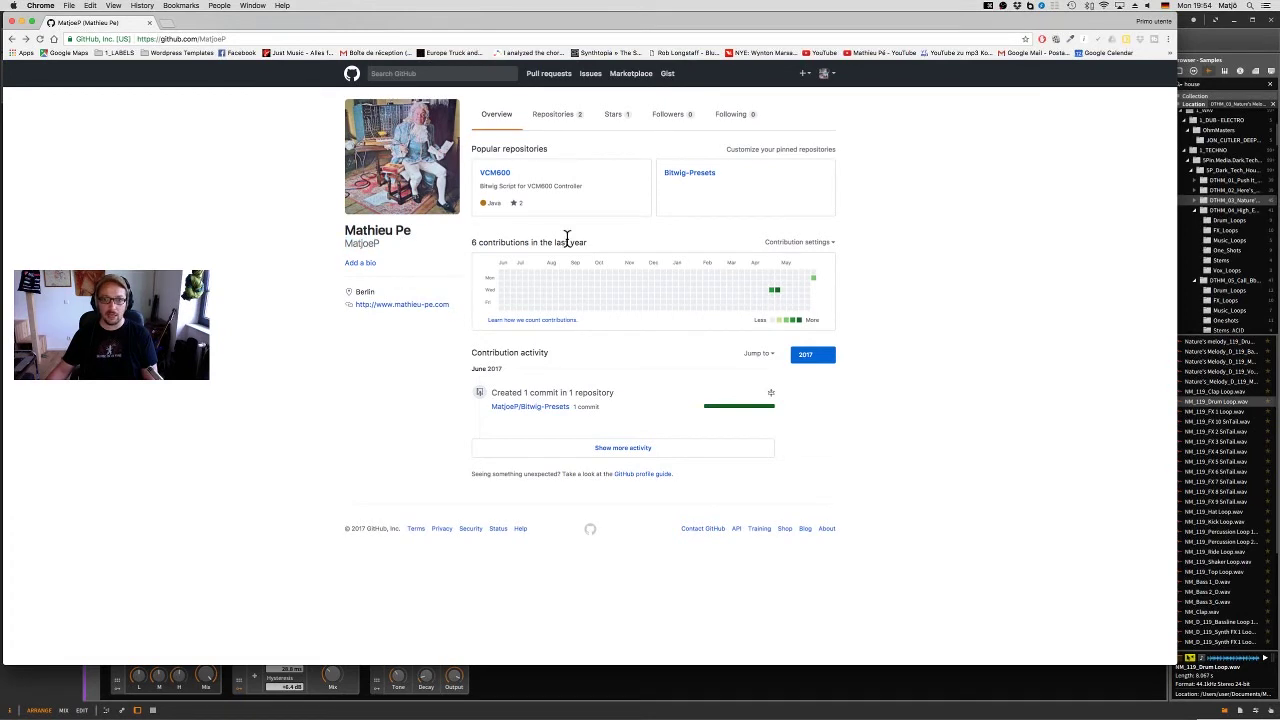
left_click(696, 178)
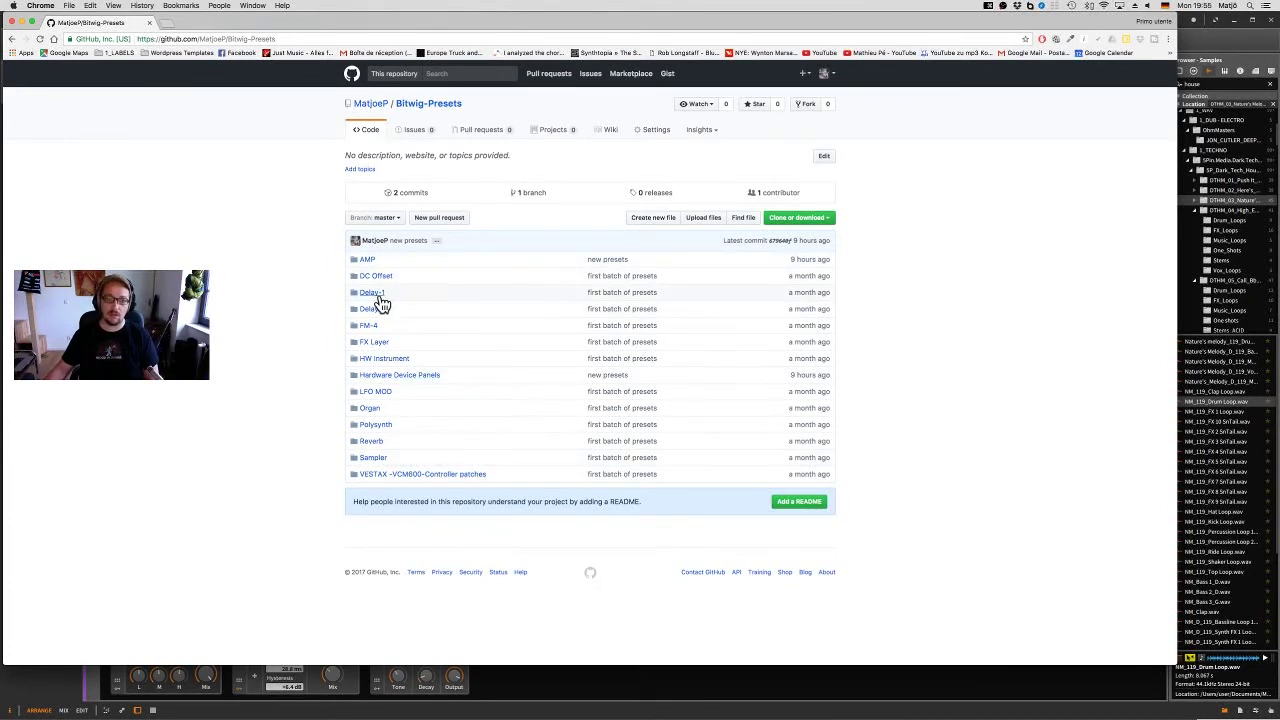
Look inside the AMP presets folder, go back, and return to Bitwig Studio.
left_click(368, 262)
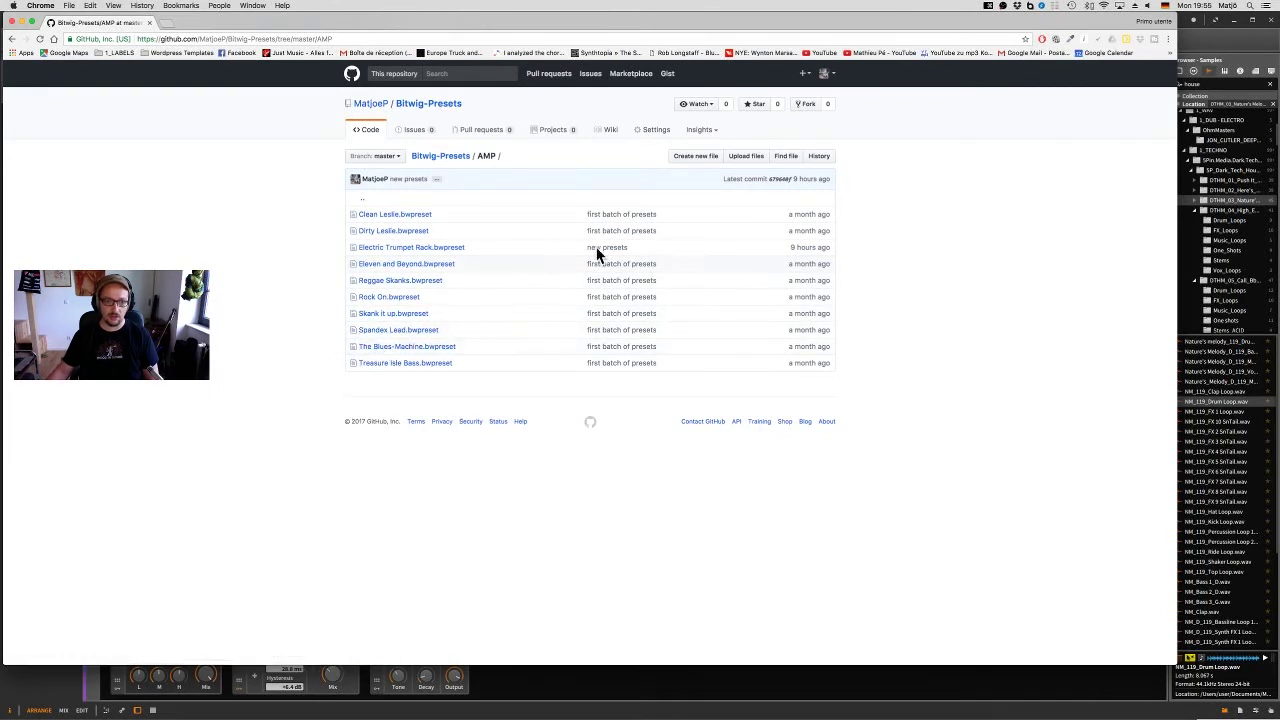
left_click(12, 39)
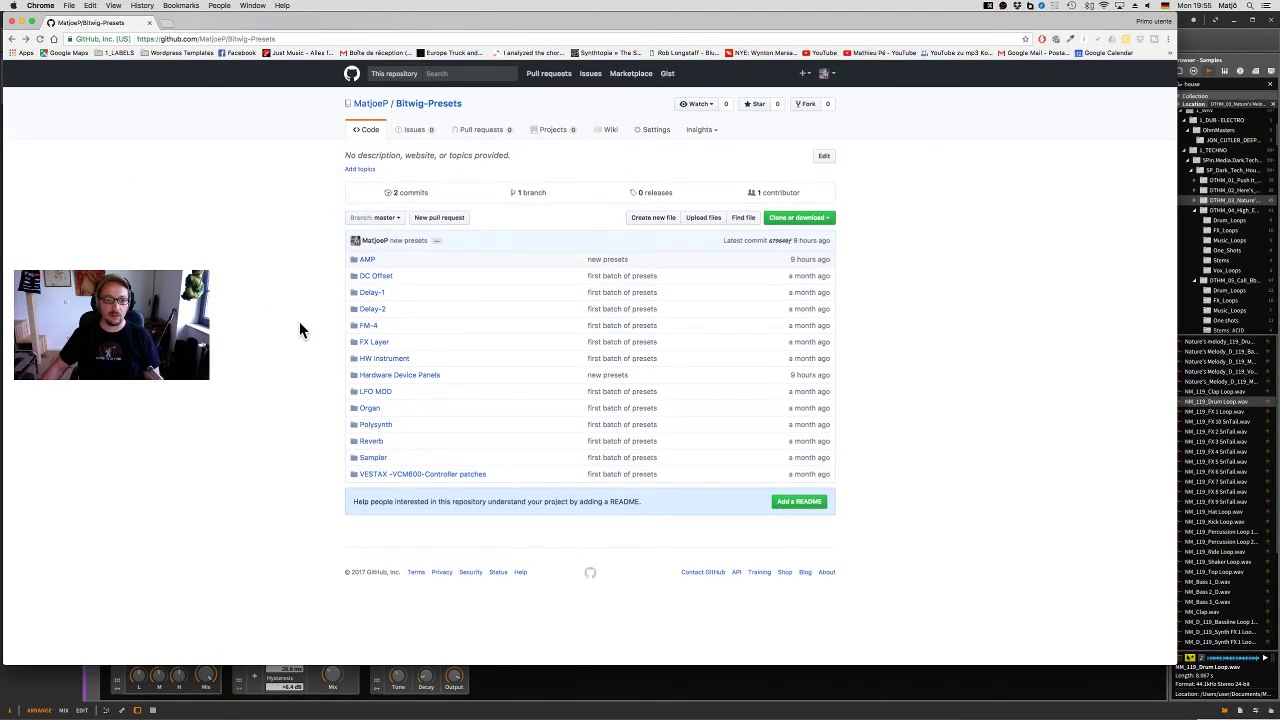
left_click(618, 669)
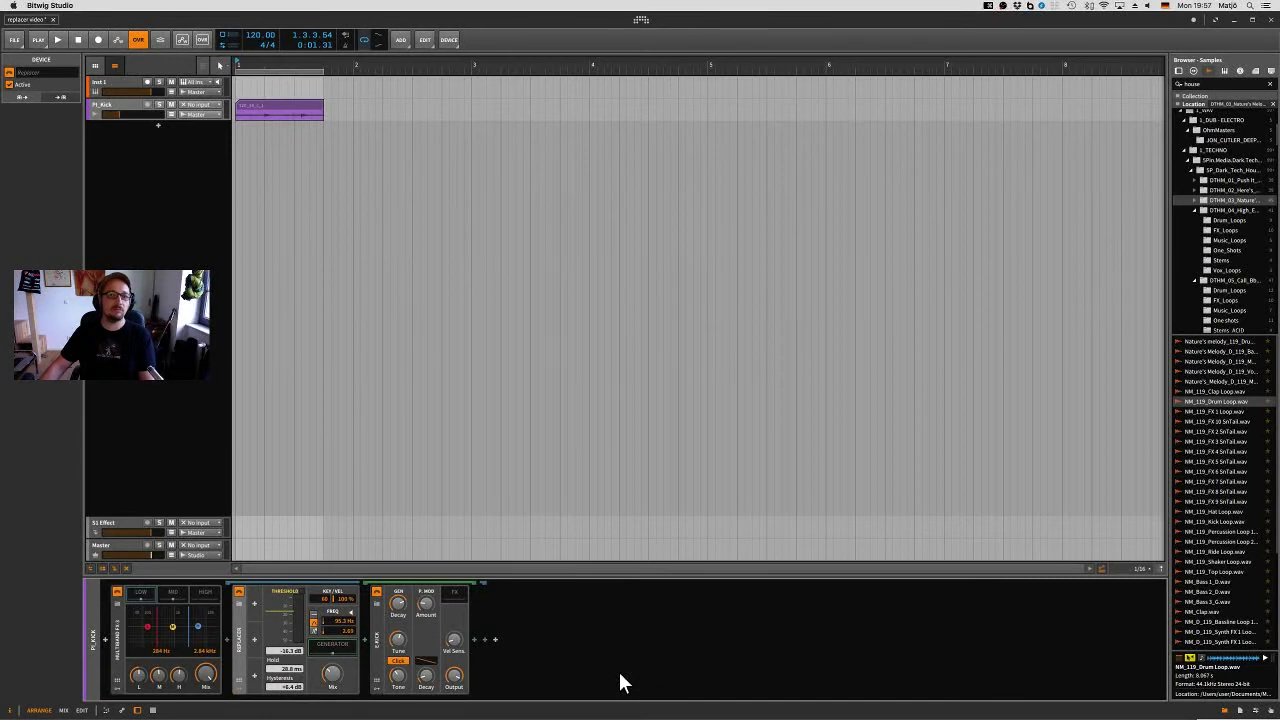